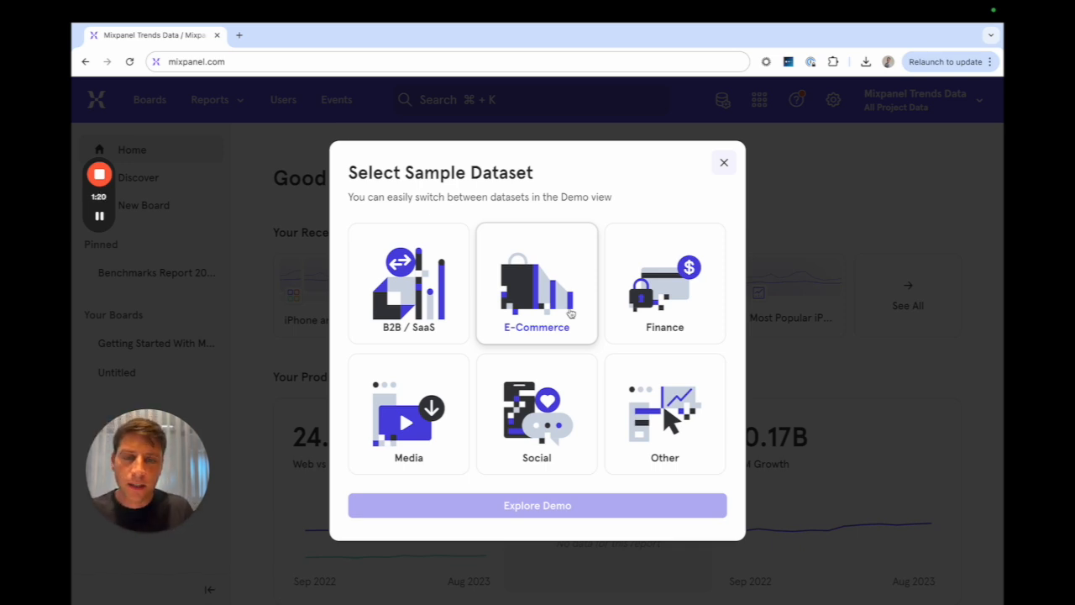
Step: Explore the demo with the E-Commerce sample dataset and open its list of users
{"action": "left_click", "coordinate": [570, 313]}
{"action": "left_click", "coordinate": [545, 508]}
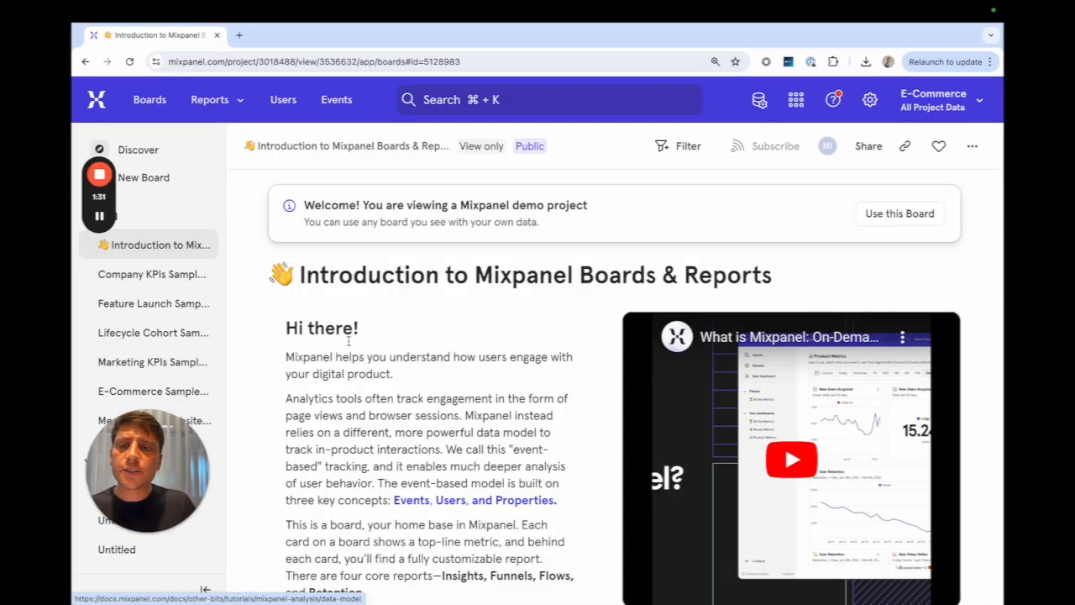
{"action": "left_click", "coordinate": [284, 101]}
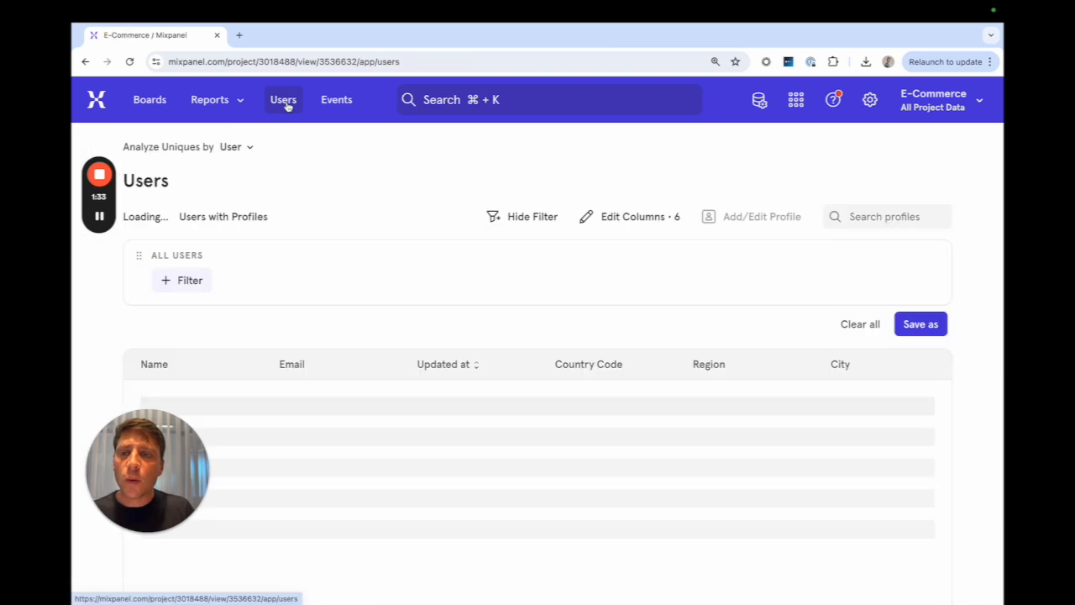
Step: Open one user's profile from the users list and look through the activity feed down to its earliest entries
{"action": "scroll", "coordinate": [391, 456], "scroll_direction": "down", "scroll_amount": 1}
{"action": "scroll", "coordinate": [391, 456], "scroll_direction": "up", "scroll_amount": 1}
{"action": "left_click", "coordinate": [367, 423]}
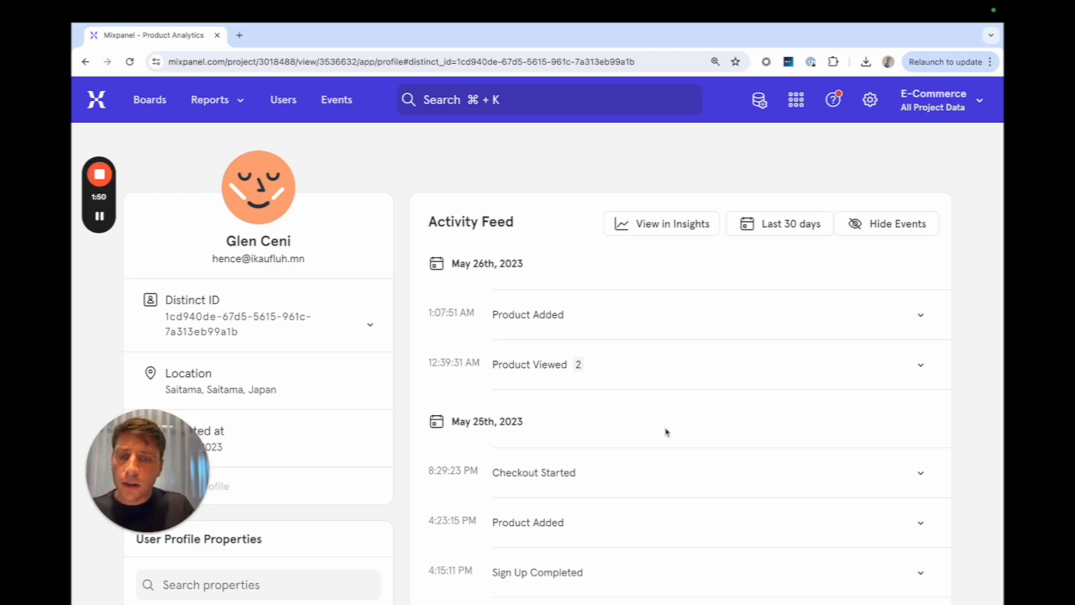
{"action": "scroll", "coordinate": [665, 432], "scroll_direction": "down", "scroll_amount": 15}
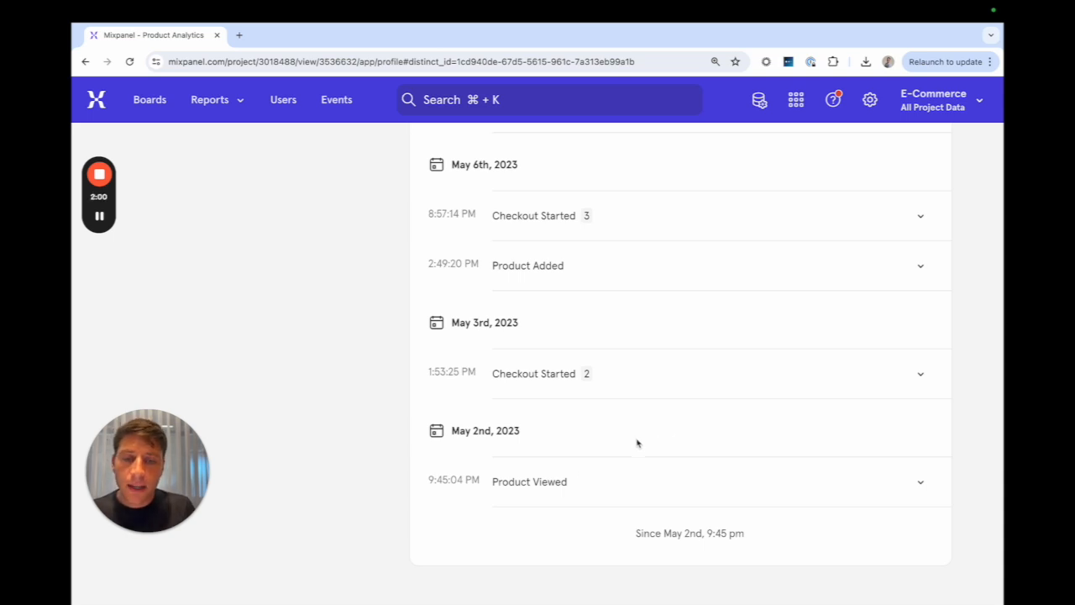
Step: Expand the May 2nd, 2023 Product Viewed event and examine its properties, including Page Name, Region, Device and the cart price
{"action": "left_click", "coordinate": [565, 477]}
{"action": "scroll", "coordinate": [566, 477], "scroll_direction": "down", "scroll_amount": 1}
{"action": "scroll", "coordinate": [565, 477], "scroll_direction": "down", "scroll_amount": 2}
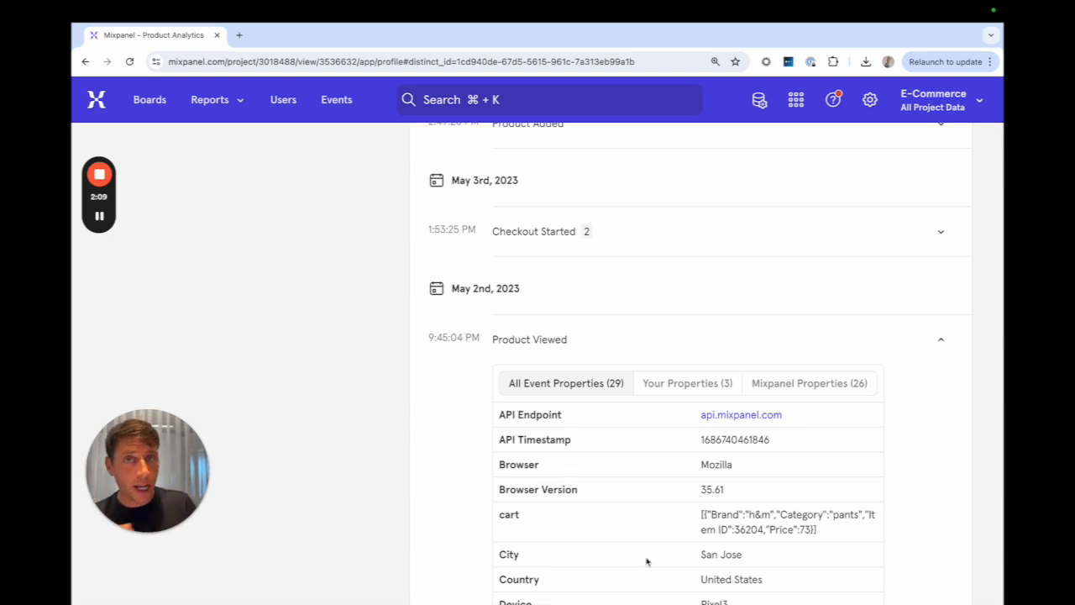
{"action": "scroll", "coordinate": [646, 561], "scroll_direction": "down", "scroll_amount": 2}
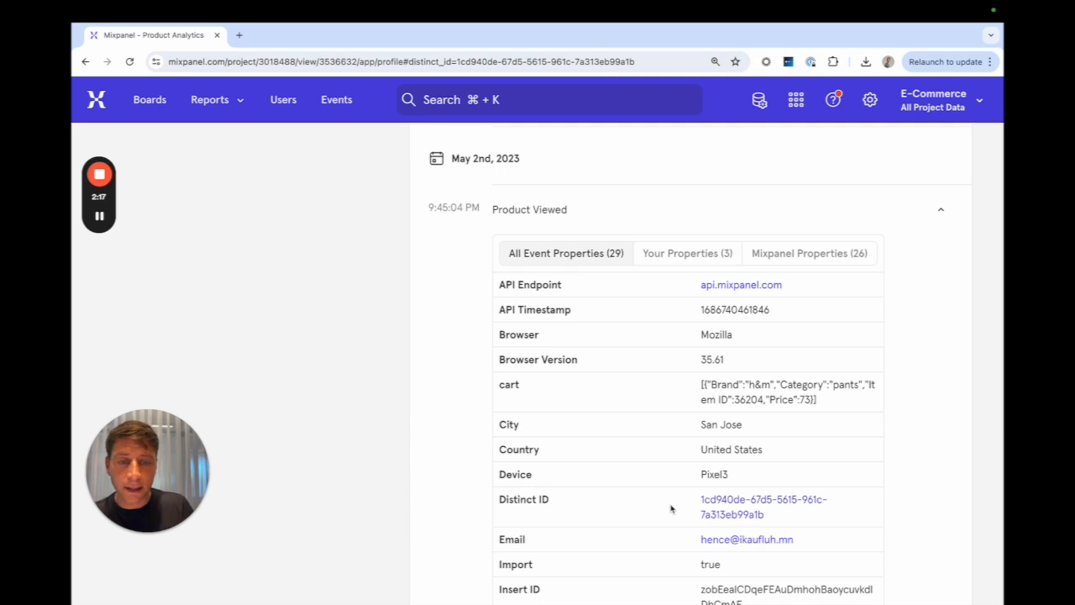
{"action": "scroll", "coordinate": [671, 508], "scroll_direction": "down", "scroll_amount": 3}
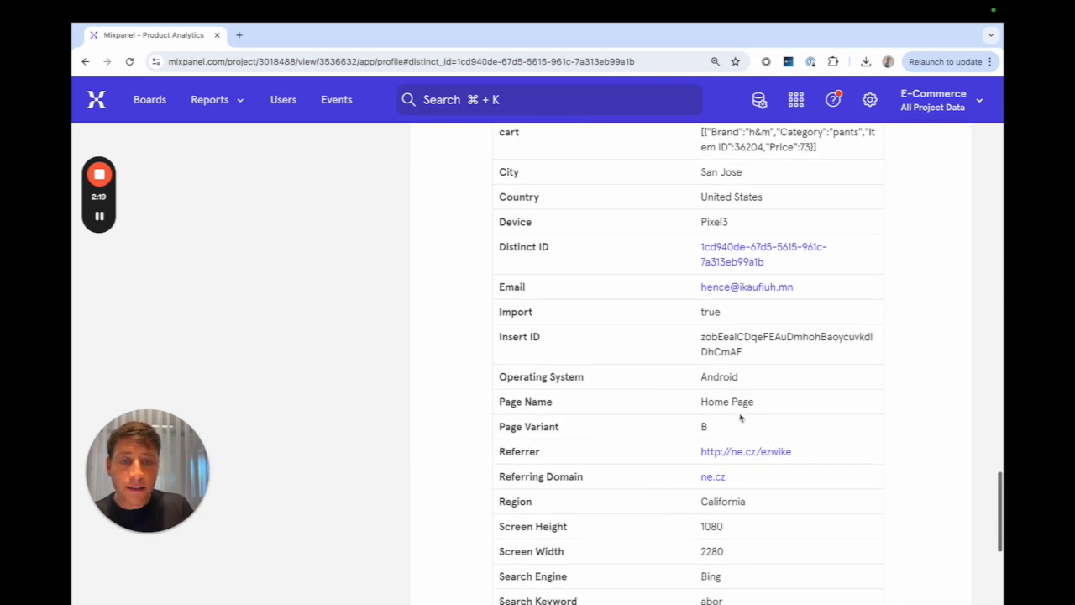
{"action": "triple_click", "coordinate": [698, 414]}
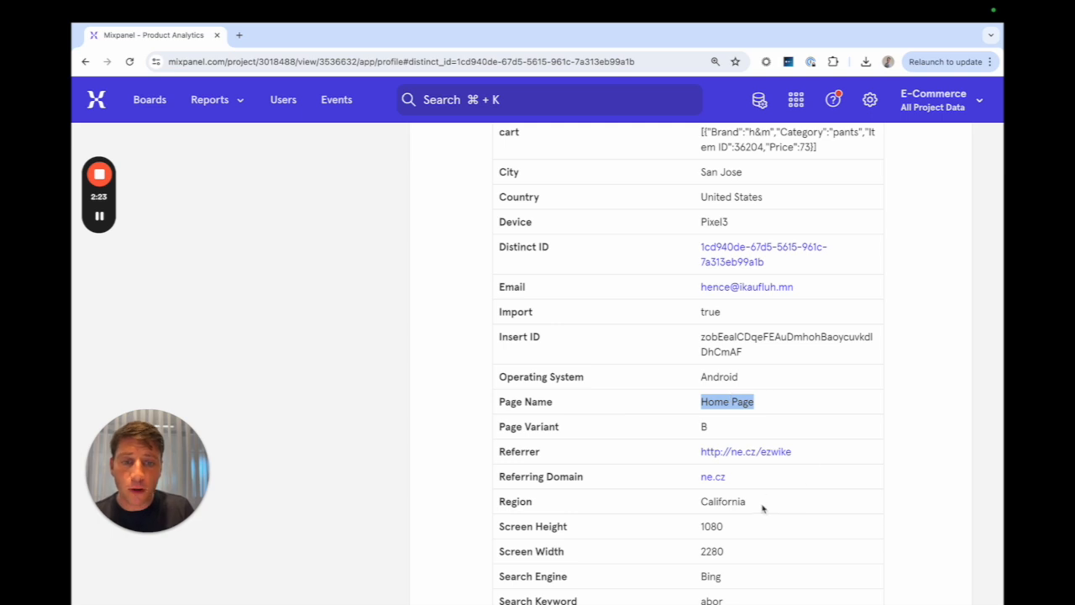
{"action": "left_click_drag", "start_coordinate": [765, 506], "coordinate": [696, 510]}
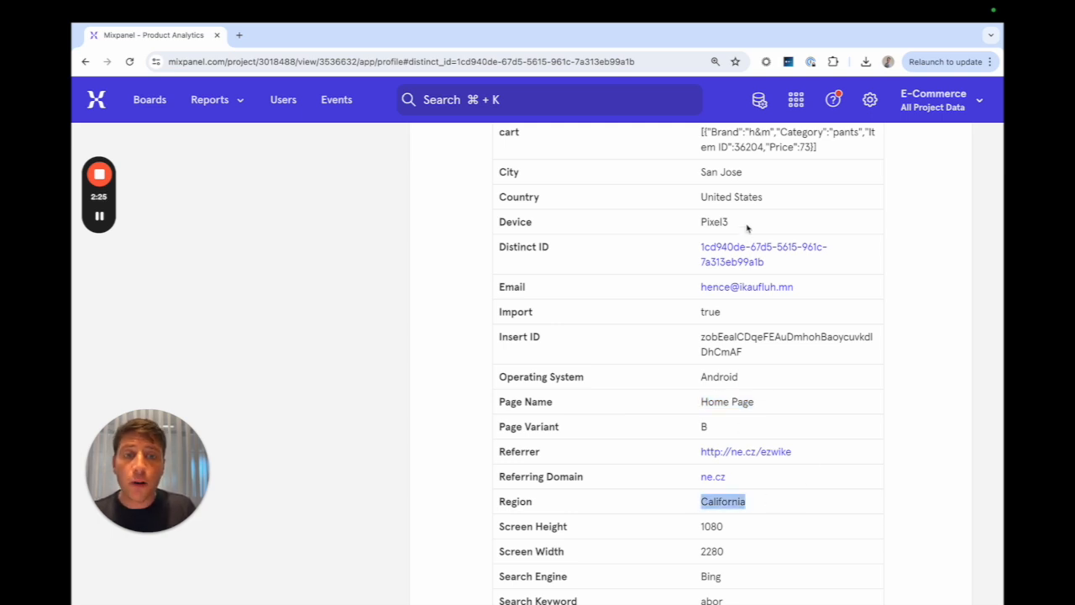
{"action": "left_click_drag", "start_coordinate": [747, 229], "coordinate": [699, 227]}
{"action": "scroll", "coordinate": [786, 262], "scroll_direction": "up", "scroll_amount": 1}
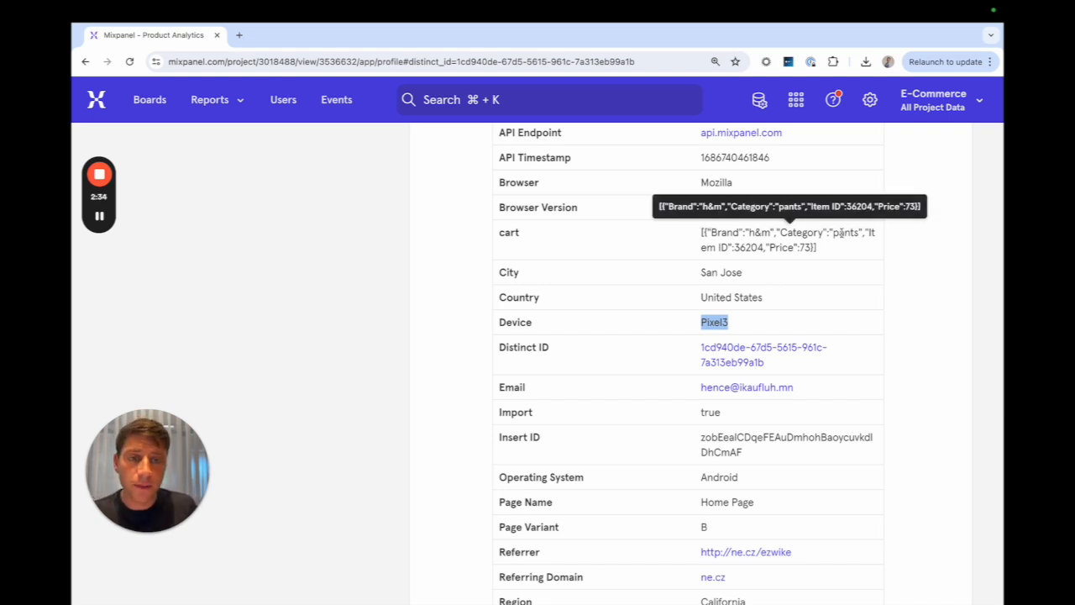
{"action": "left_click_drag", "start_coordinate": [811, 247], "coordinate": [801, 247]}
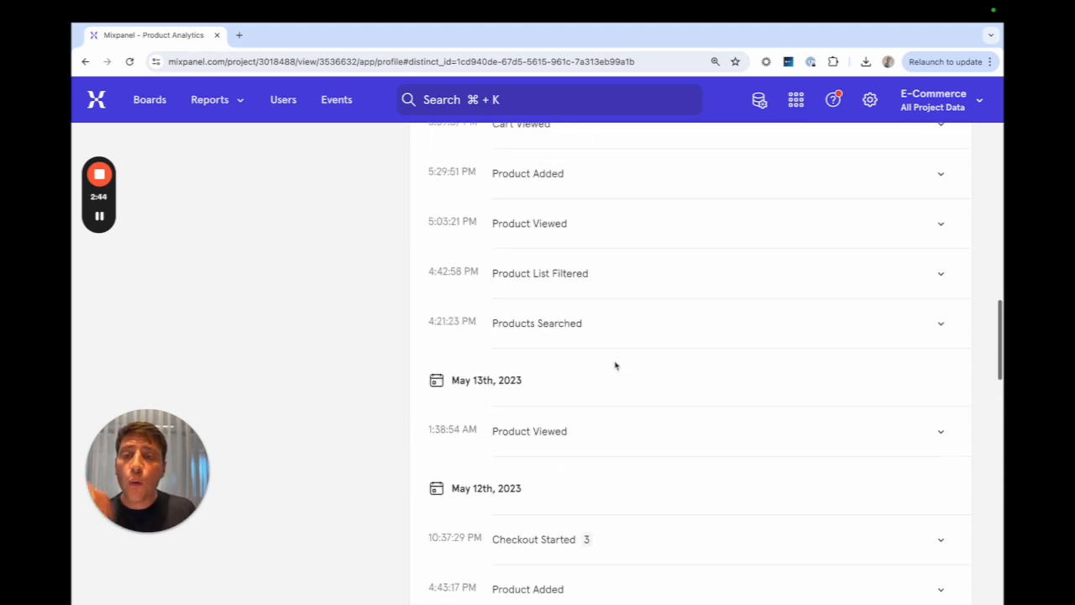
Step: Examine the user profile properties, such as City, Country Code and Created, and return to the May 2nd Product Viewed event's properties
{"action": "scroll", "coordinate": [615, 366], "scroll_direction": "up", "scroll_amount": 10}
{"action": "scroll", "coordinate": [615, 365], "scroll_direction": "down", "scroll_amount": 2}
{"action": "scroll", "coordinate": [615, 366], "scroll_direction": "up", "scroll_amount": 1}
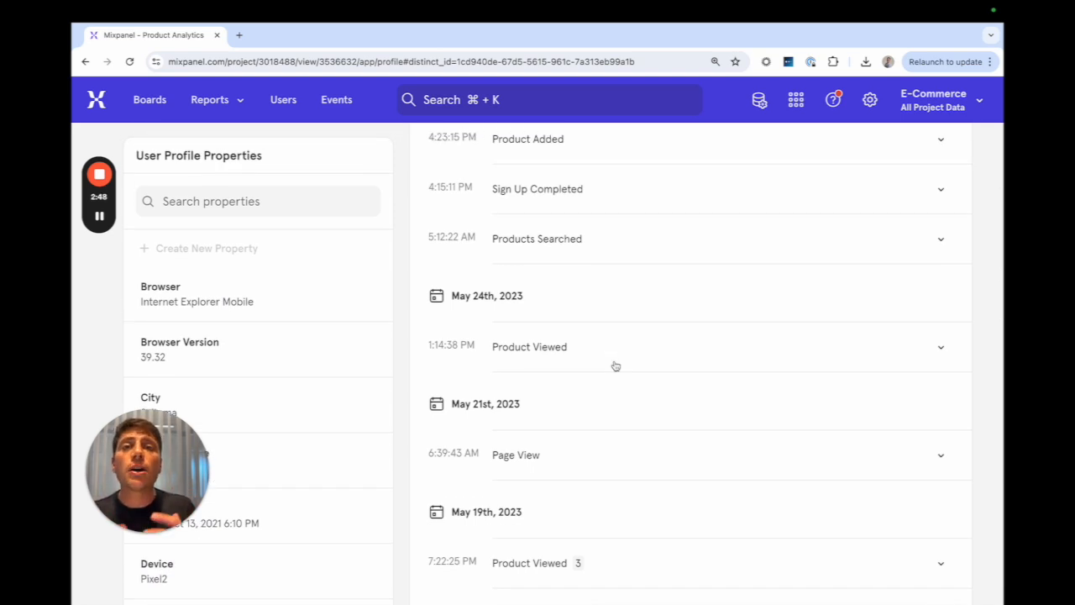
{"action": "scroll", "coordinate": [303, 339], "scroll_direction": "down", "scroll_amount": 1}
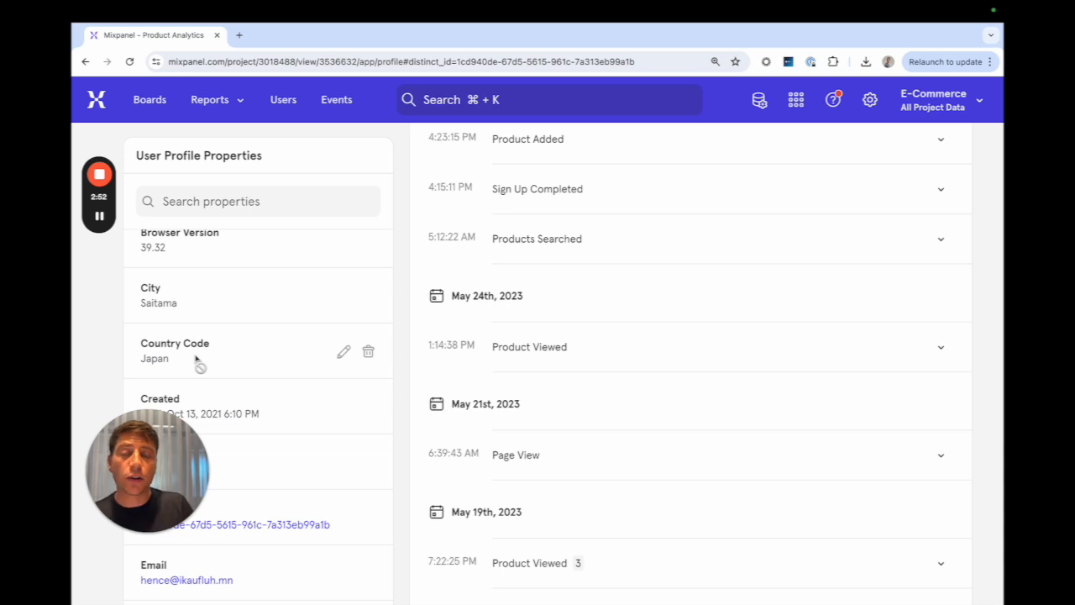
{"action": "scroll", "coordinate": [196, 359], "scroll_direction": "down", "scroll_amount": 1}
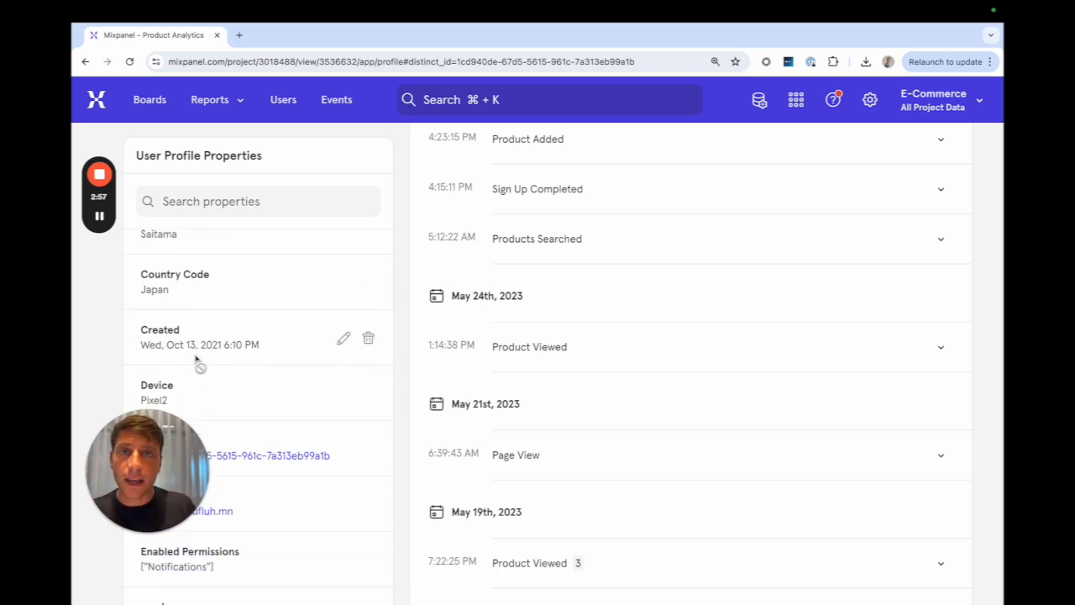
{"action": "scroll", "coordinate": [196, 359], "scroll_direction": "down", "scroll_amount": 1}
{"action": "scroll", "coordinate": [196, 359], "scroll_direction": "down", "scroll_amount": 2}
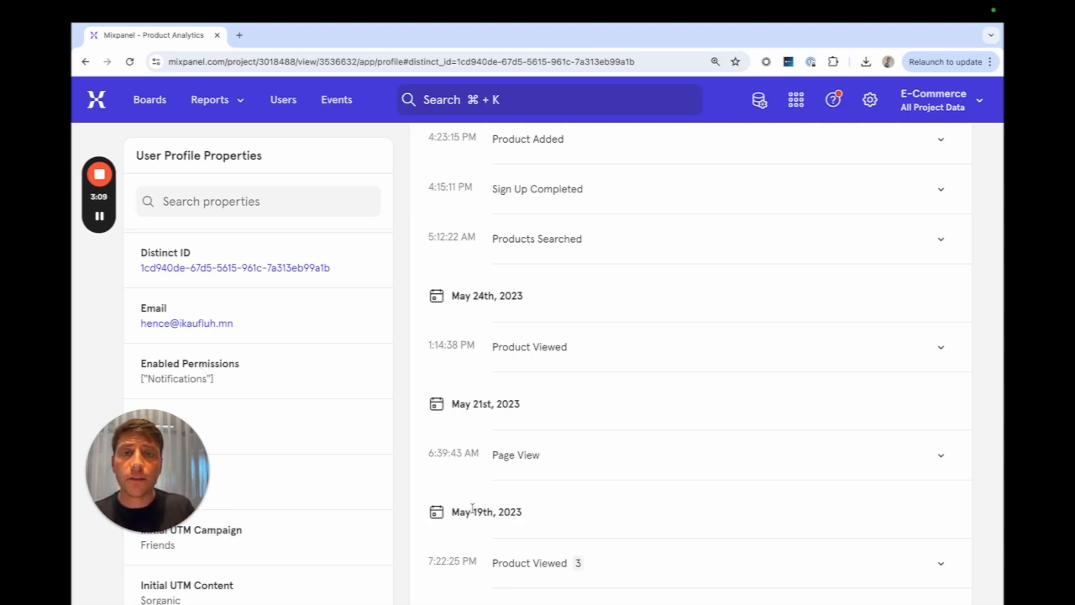
{"action": "scroll", "coordinate": [472, 509], "scroll_direction": "down", "scroll_amount": 12}
{"action": "scroll", "coordinate": [473, 510], "scroll_direction": "up", "scroll_amount": 5}
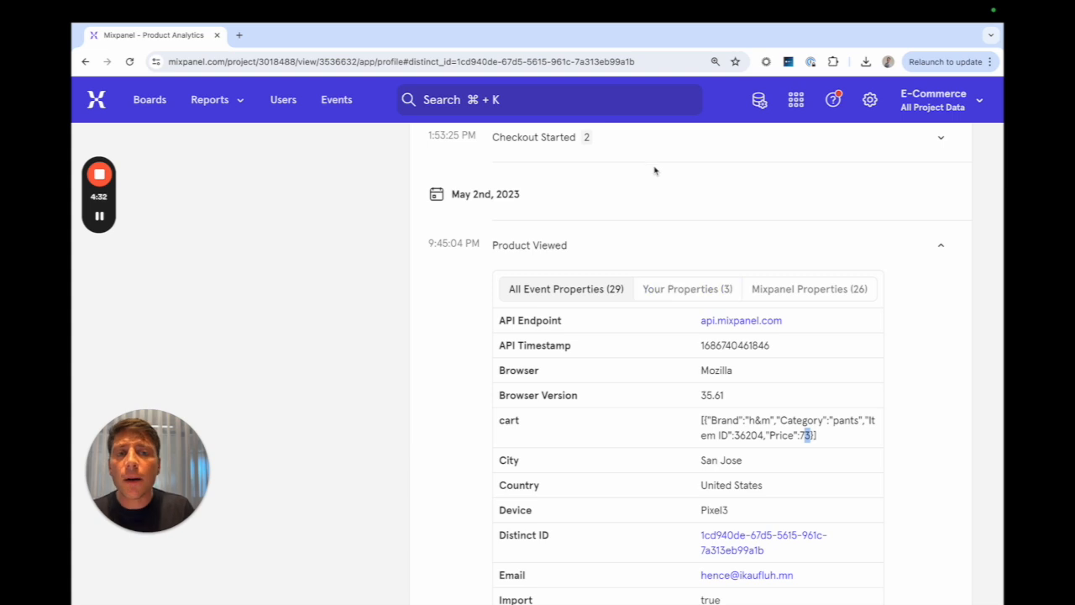
Step: Open the Lexicon and expand the Purchase Completed event to list its properties
{"action": "left_click", "coordinate": [761, 101]}
{"action": "left_click", "coordinate": [813, 170]}
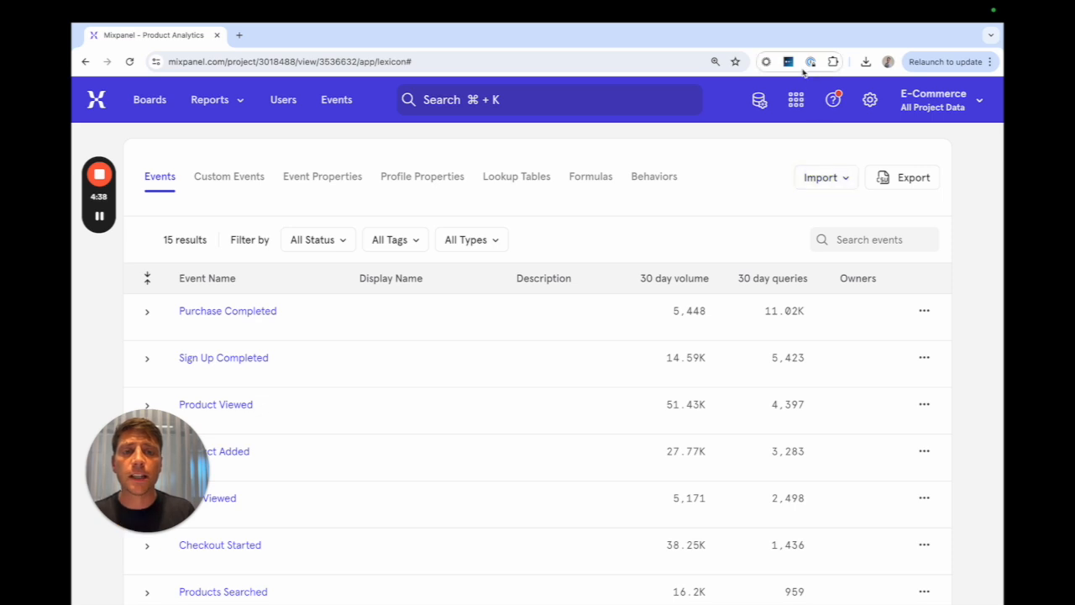
{"action": "left_click", "coordinate": [761, 101]}
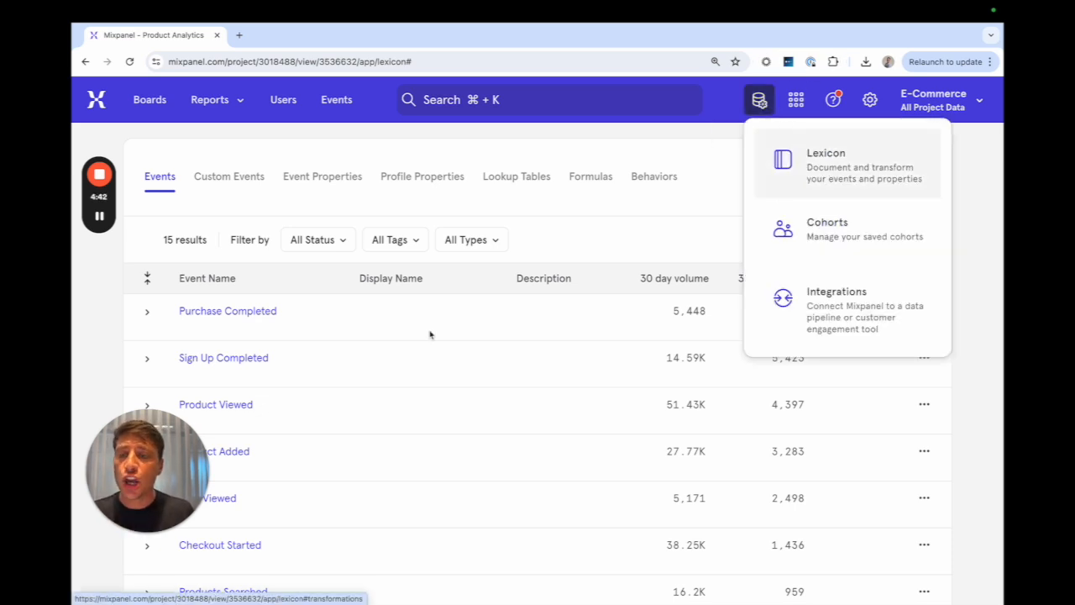
{"action": "scroll", "coordinate": [429, 334], "scroll_direction": "down", "scroll_amount": 2}
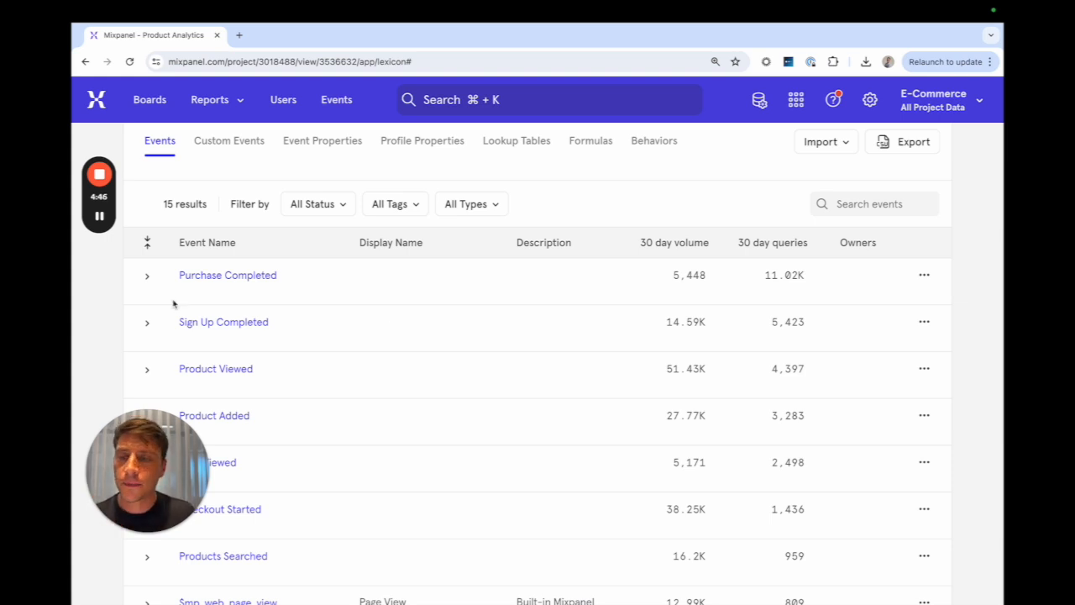
{"action": "left_click", "coordinate": [147, 275]}
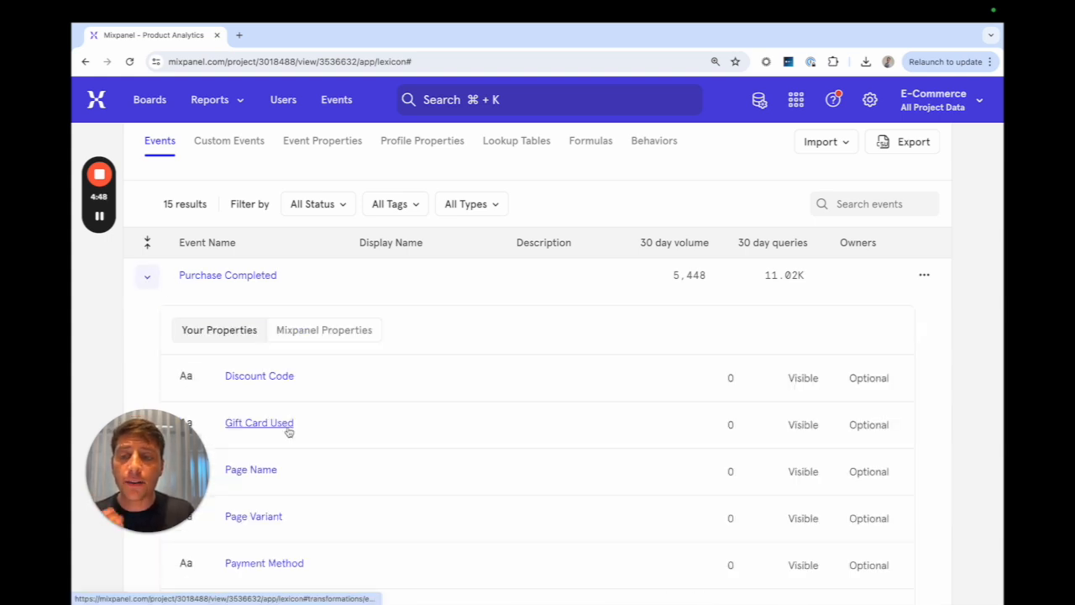
Step: Review the built-in Mixpanel properties of Purchase Completed and return to its custom properties
{"action": "scroll", "coordinate": [288, 432], "scroll_direction": "down", "scroll_amount": 1}
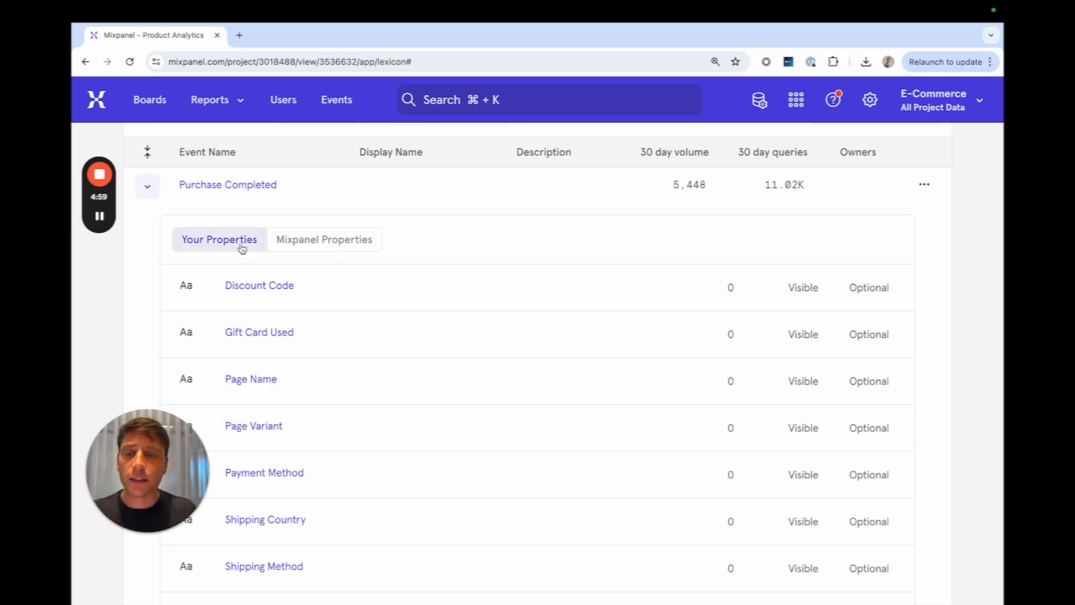
{"action": "left_click", "coordinate": [300, 243]}
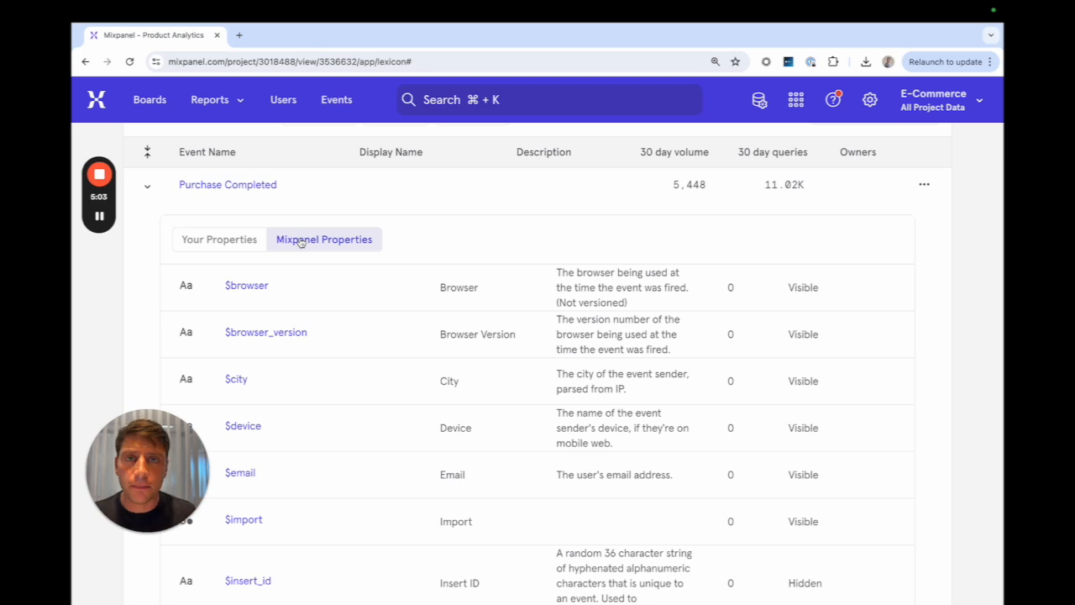
{"action": "left_click", "coordinate": [219, 240]}
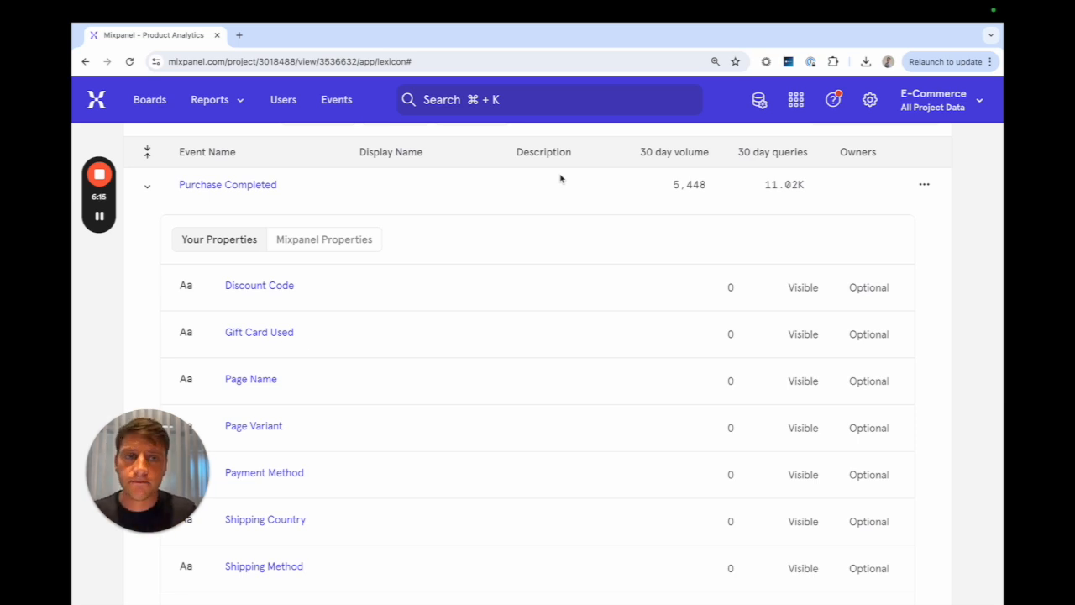
Step: Limit the Events list to Products Searched and expand the first result to view its details
{"action": "left_click", "coordinate": [339, 100]}
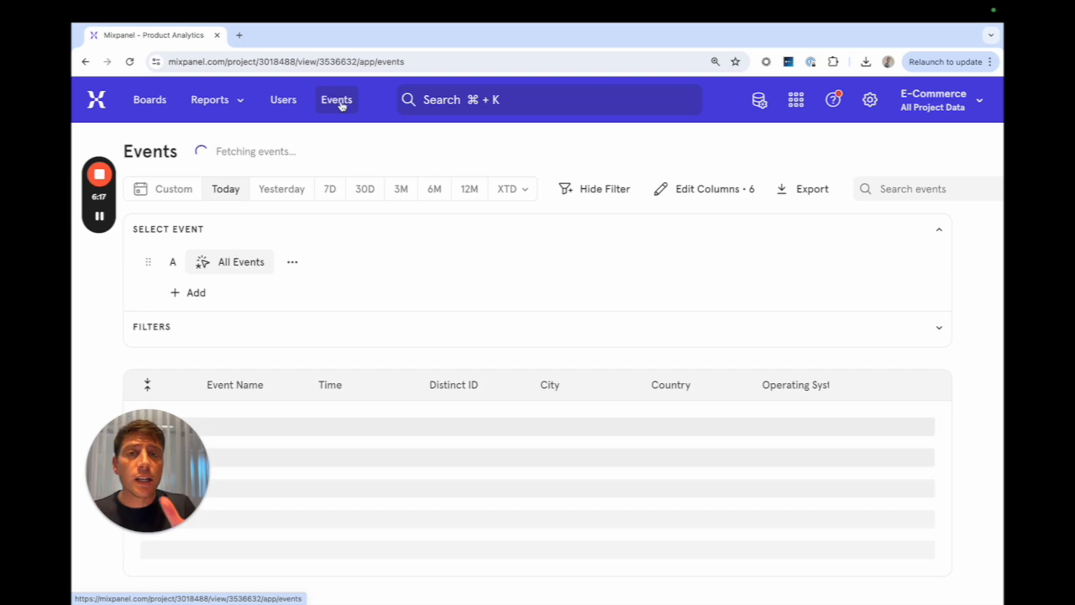
{"action": "left_click", "coordinate": [243, 265]}
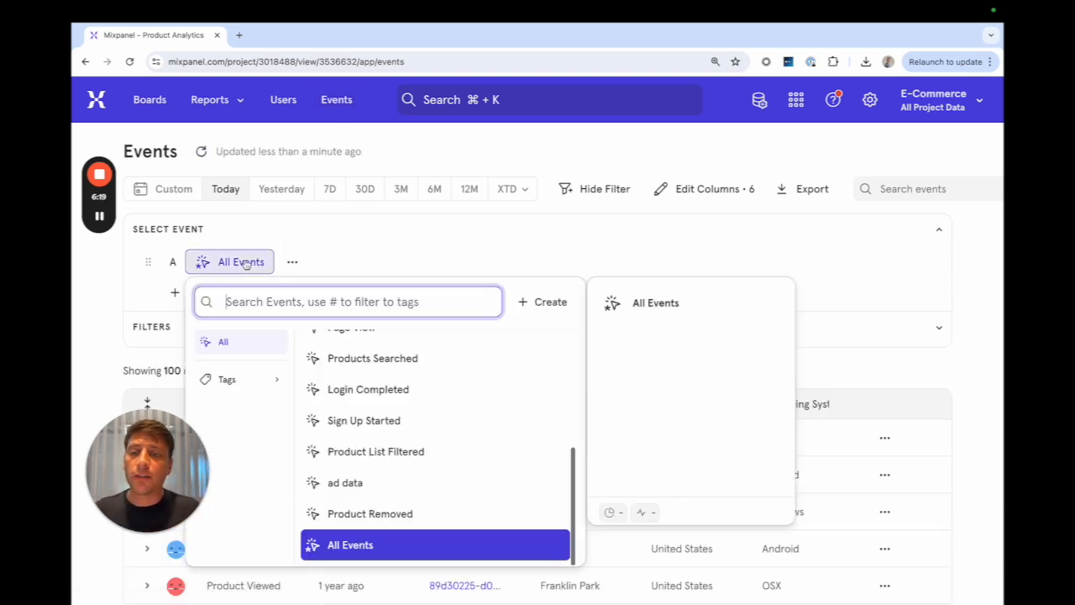
{"action": "left_click", "coordinate": [393, 359]}
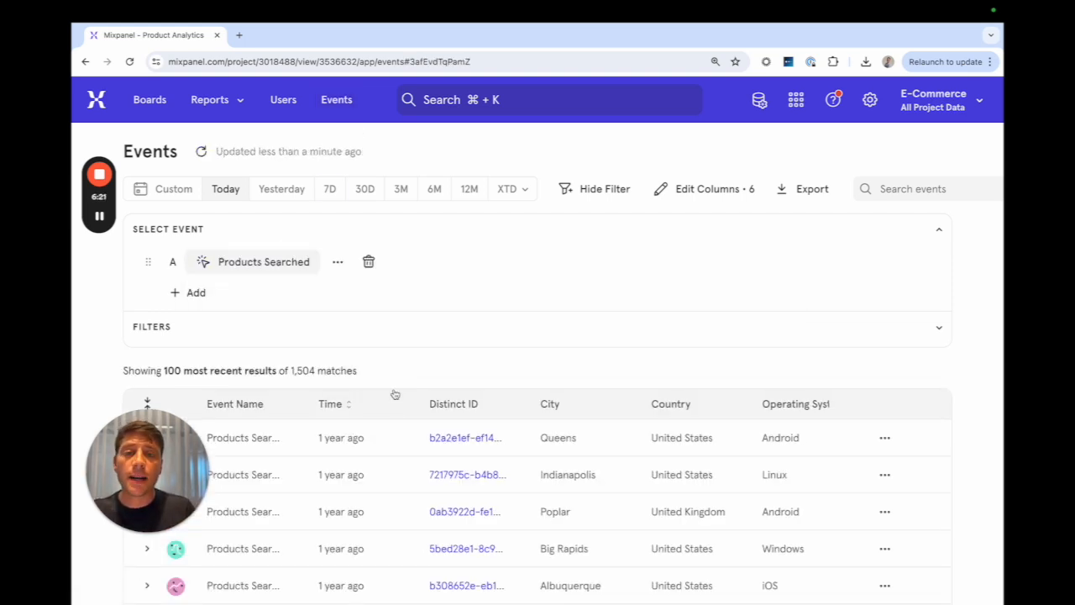
{"action": "scroll", "coordinate": [372, 473], "scroll_direction": "down", "scroll_amount": 2}
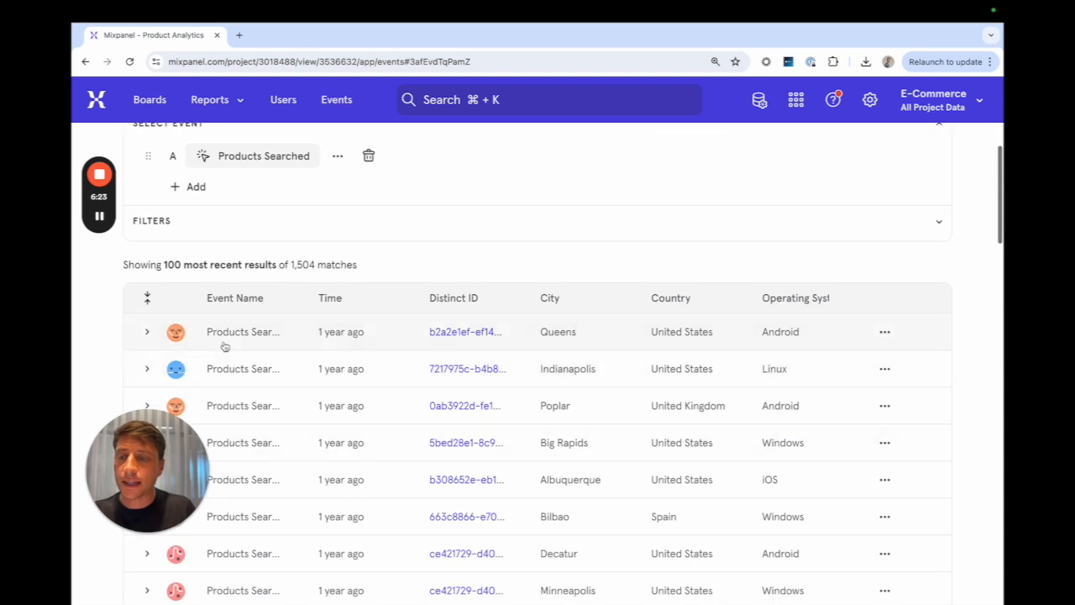
{"action": "left_click", "coordinate": [148, 333]}
{"action": "scroll", "coordinate": [396, 475], "scroll_direction": "down", "scroll_amount": 2}
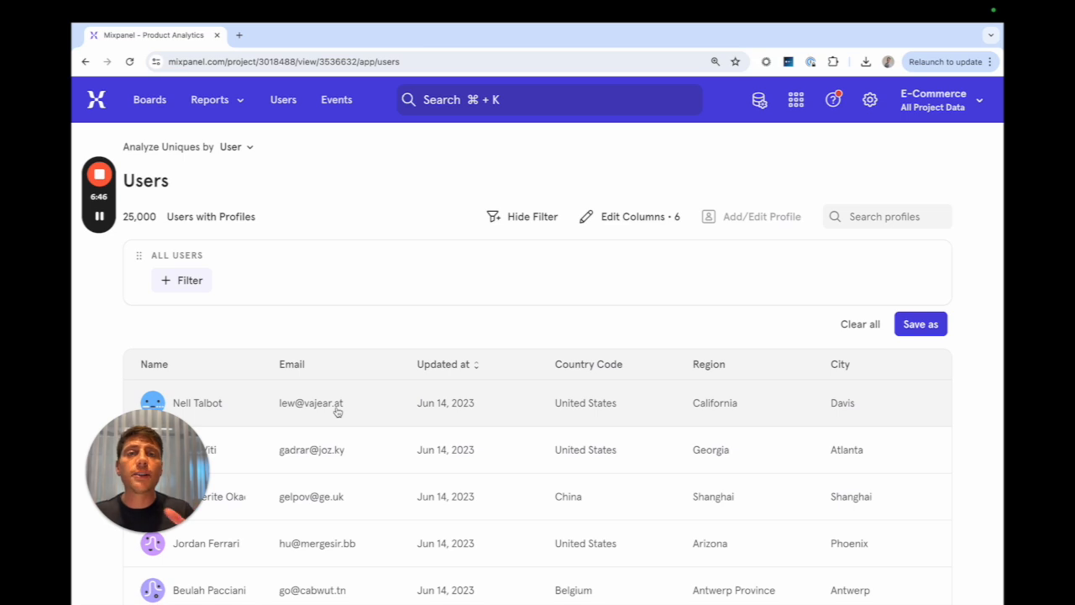
Step: Filter the users list to profiles where Operating System is Android and look through the matching users
{"action": "left_click", "coordinate": [190, 280]}
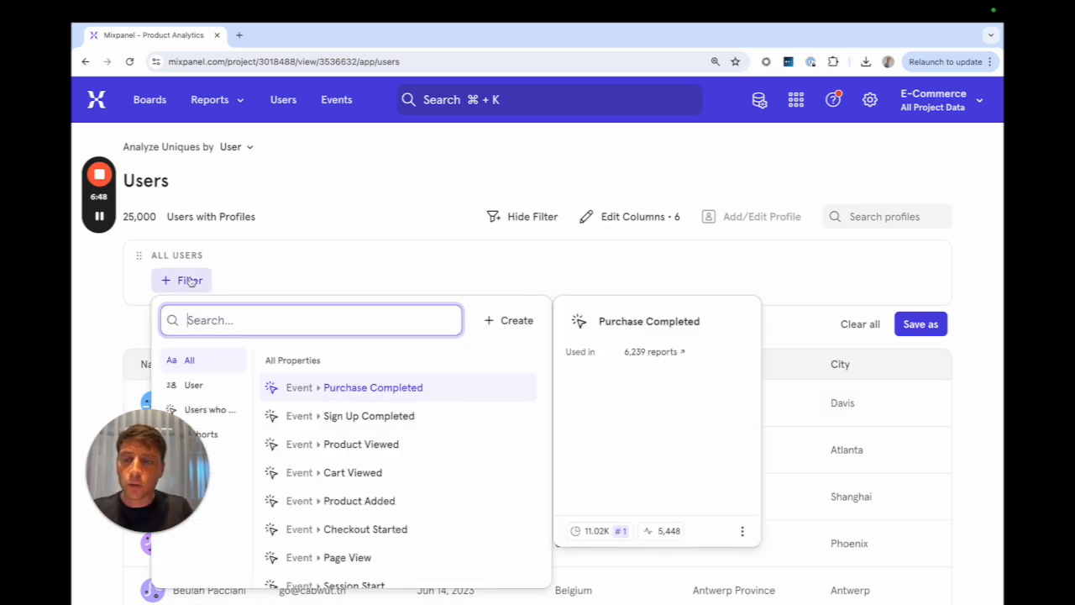
{"action": "type", "text": "o"}
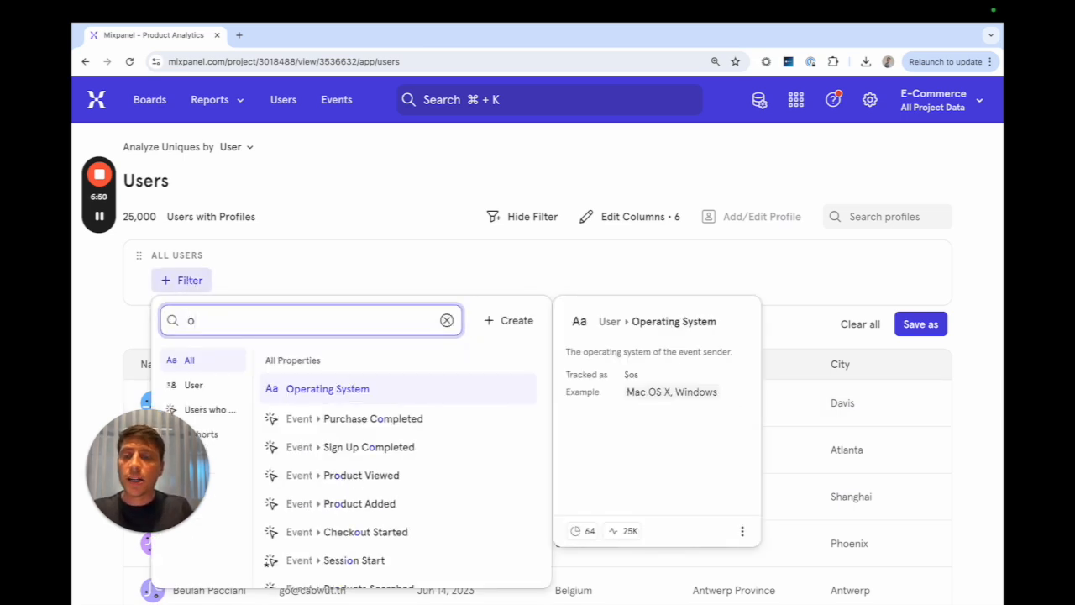
{"action": "left_click", "coordinate": [336, 388]}
{"action": "left_click", "coordinate": [370, 429]}
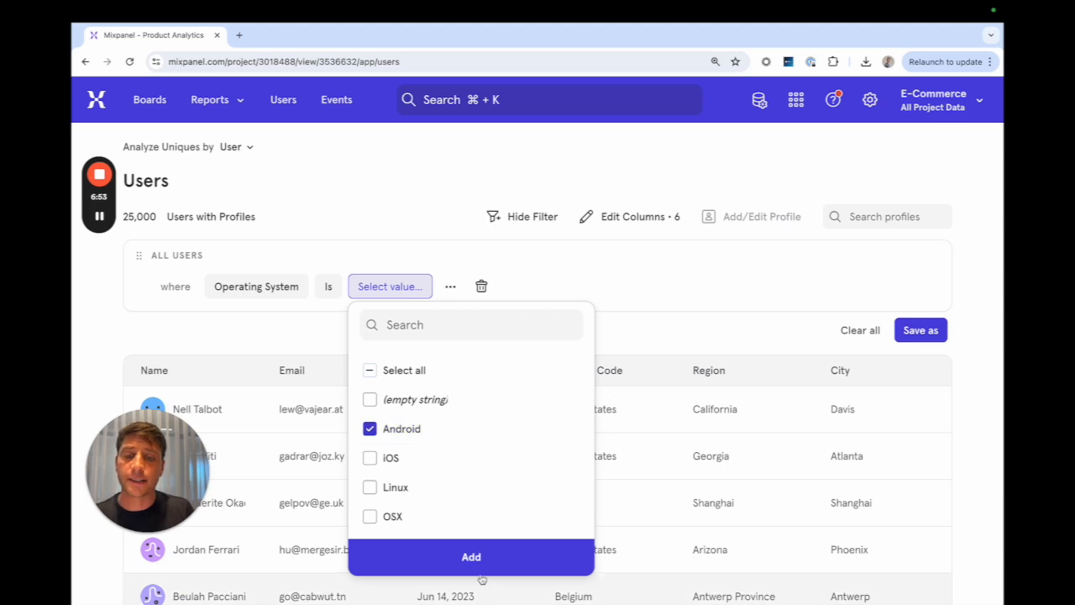
{"action": "left_click", "coordinate": [472, 559]}
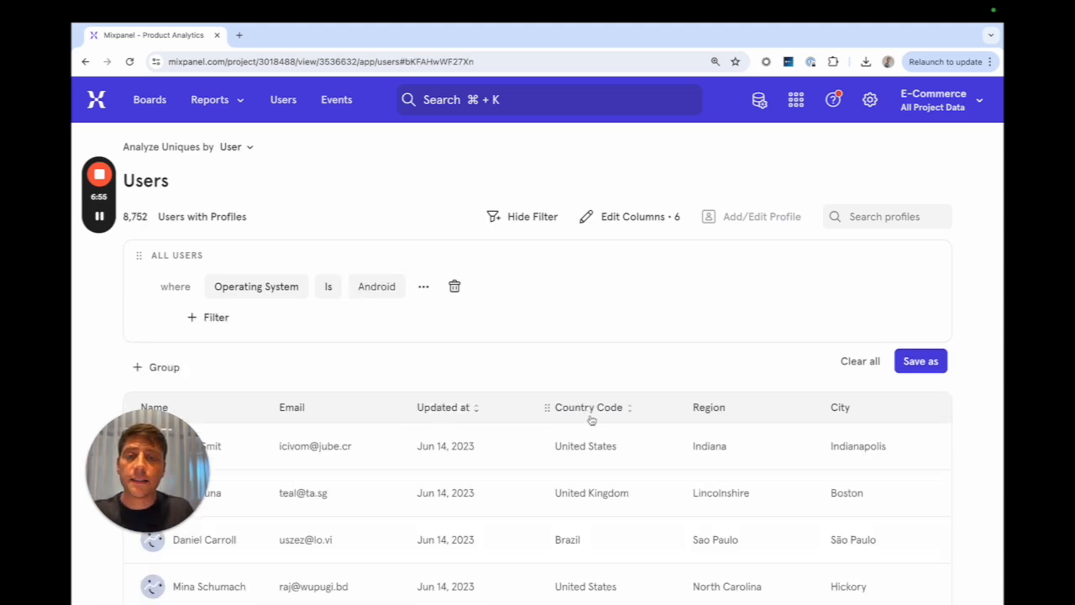
{"action": "scroll", "coordinate": [591, 420], "scroll_direction": "down", "scroll_amount": 2}
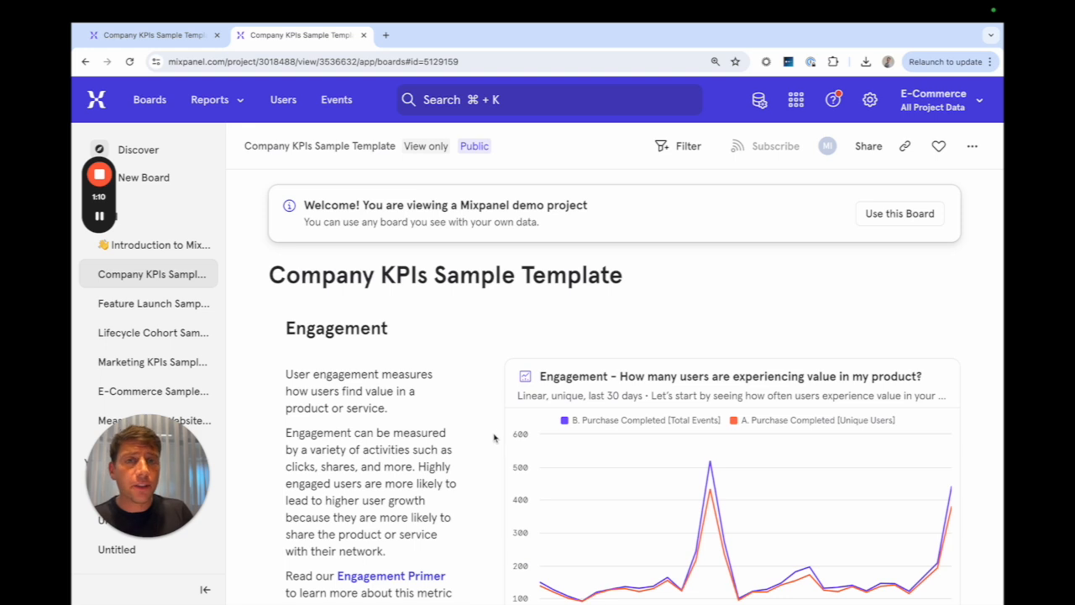
Step: View the Engagement section and its purchase chart on the Company KPIs Sample Template board
{"action": "scroll", "coordinate": [496, 437], "scroll_direction": "down", "scroll_amount": 2}
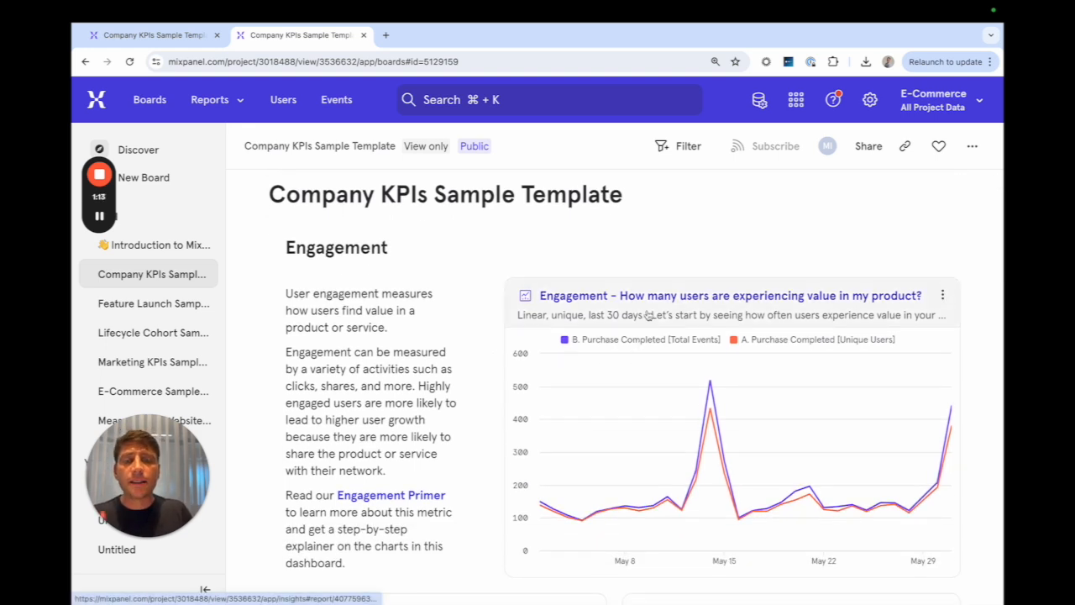
{"action": "scroll", "coordinate": [648, 314], "scroll_direction": "down", "scroll_amount": 1}
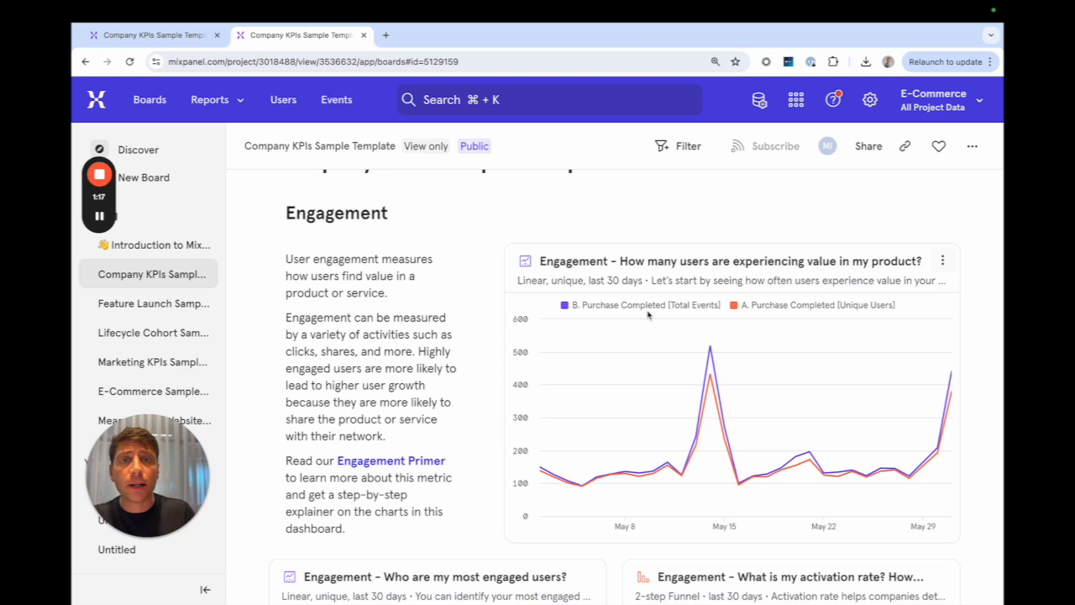
Step: Look through the board's remaining Engagement reports, open "Engagement - Who are my most engaged users?" and return to the board
{"action": "scroll", "coordinate": [647, 314], "scroll_direction": "down", "scroll_amount": 2}
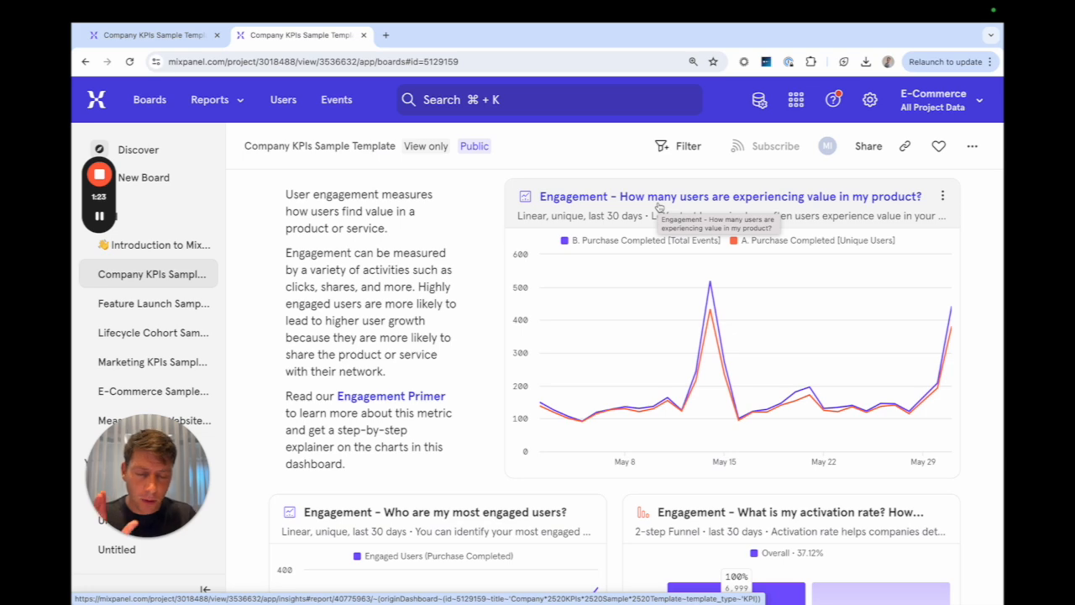
{"action": "scroll", "coordinate": [661, 210], "scroll_direction": "down", "scroll_amount": 4}
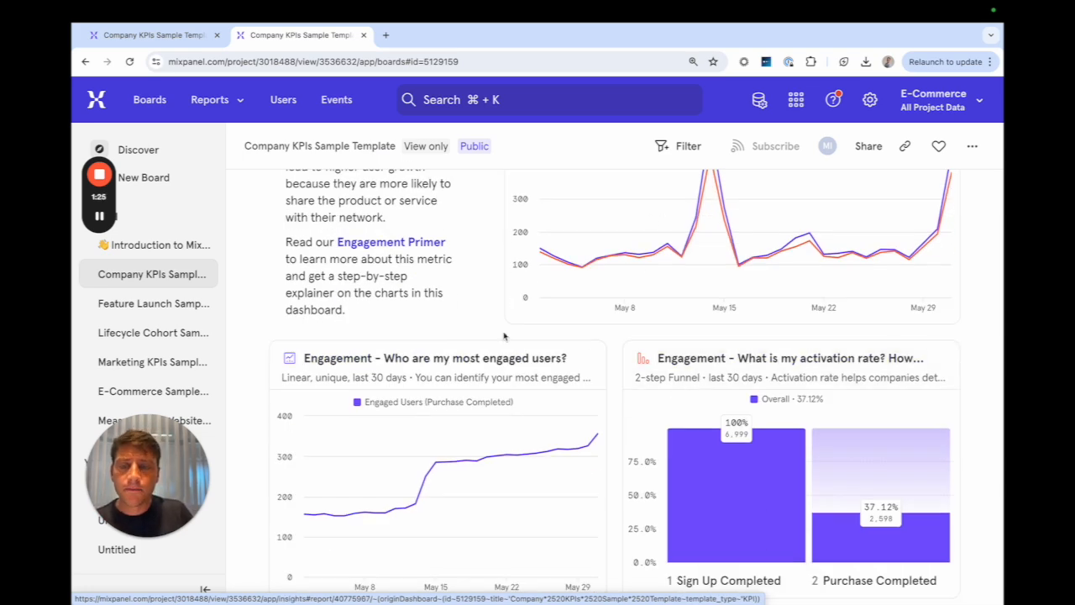
{"action": "scroll", "coordinate": [504, 336], "scroll_direction": "down", "scroll_amount": 4}
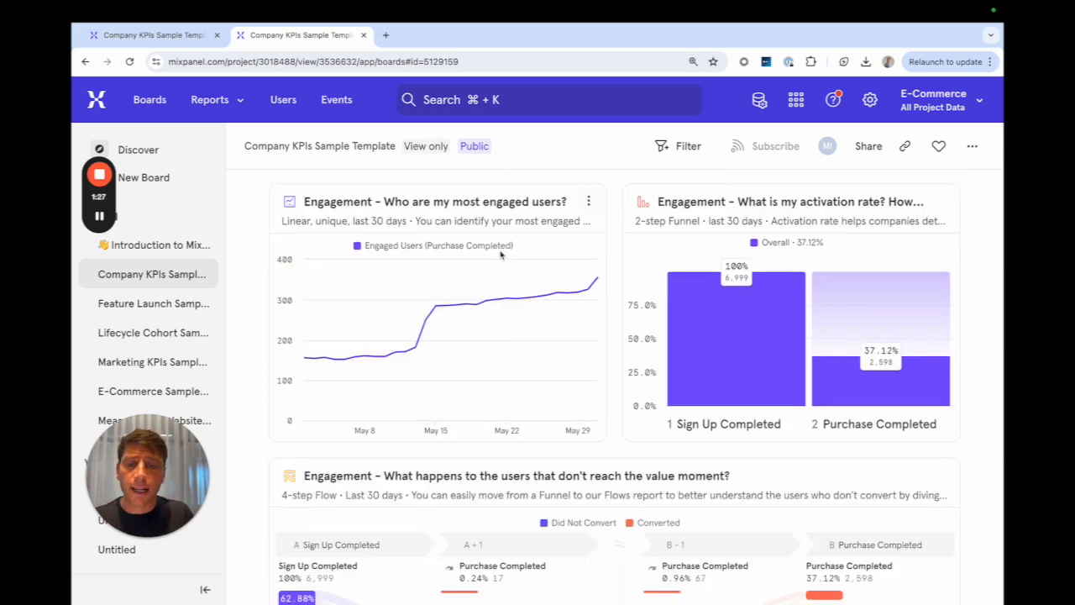
{"action": "scroll", "coordinate": [502, 254], "scroll_direction": "down", "scroll_amount": 5}
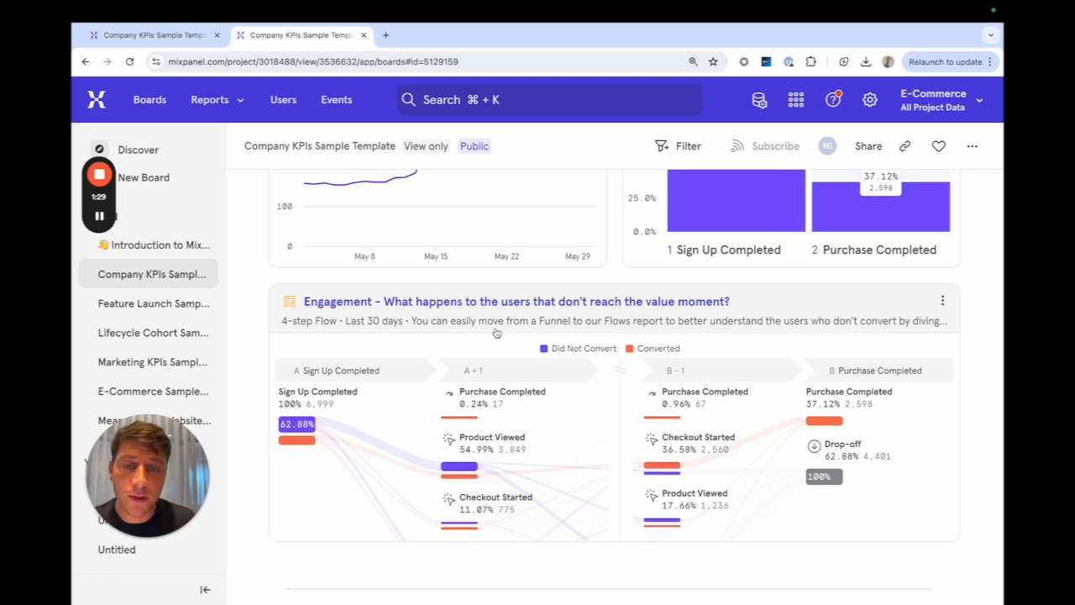
{"action": "scroll", "coordinate": [496, 333], "scroll_direction": "up", "scroll_amount": 5}
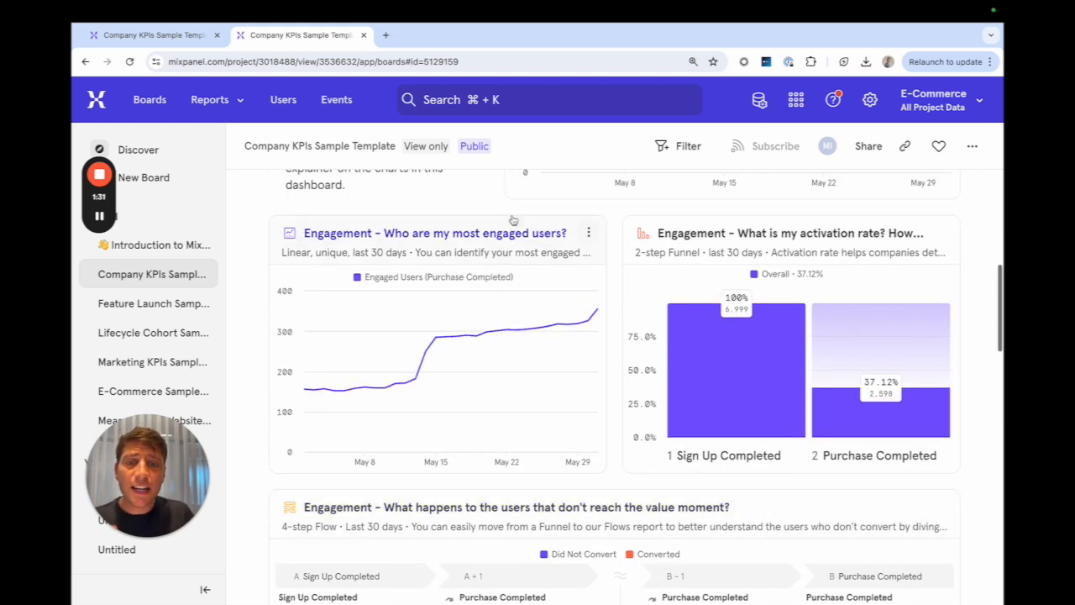
{"action": "left_click", "coordinate": [499, 231]}
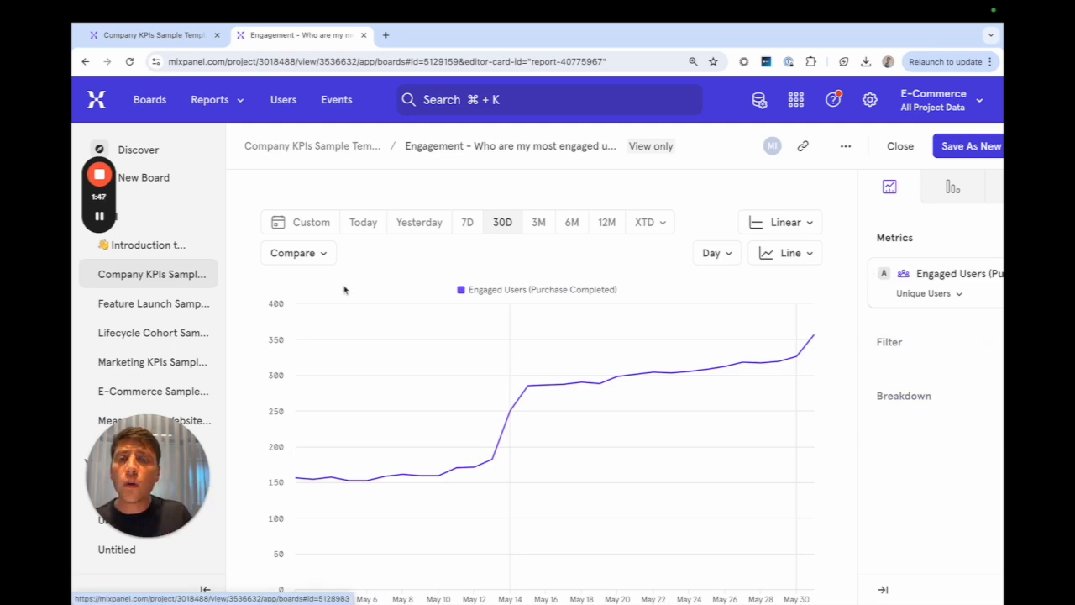
{"action": "left_click", "coordinate": [135, 282]}
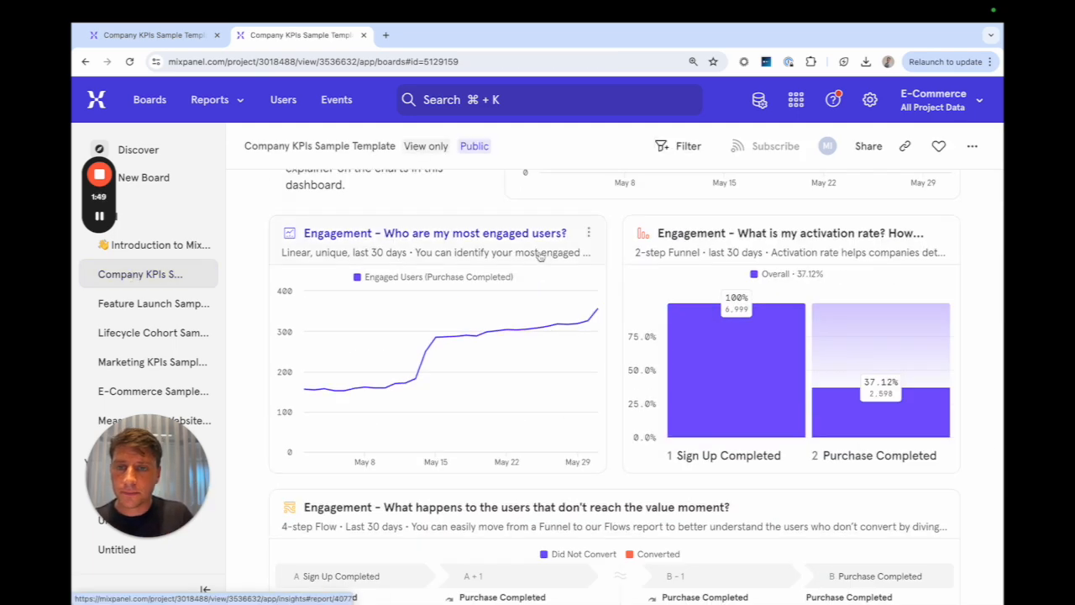
Step: Show the board-level filters on Company KPIs Sample Template and set the date range to 7D
{"action": "scroll", "coordinate": [595, 287], "scroll_direction": "up", "scroll_amount": 6}
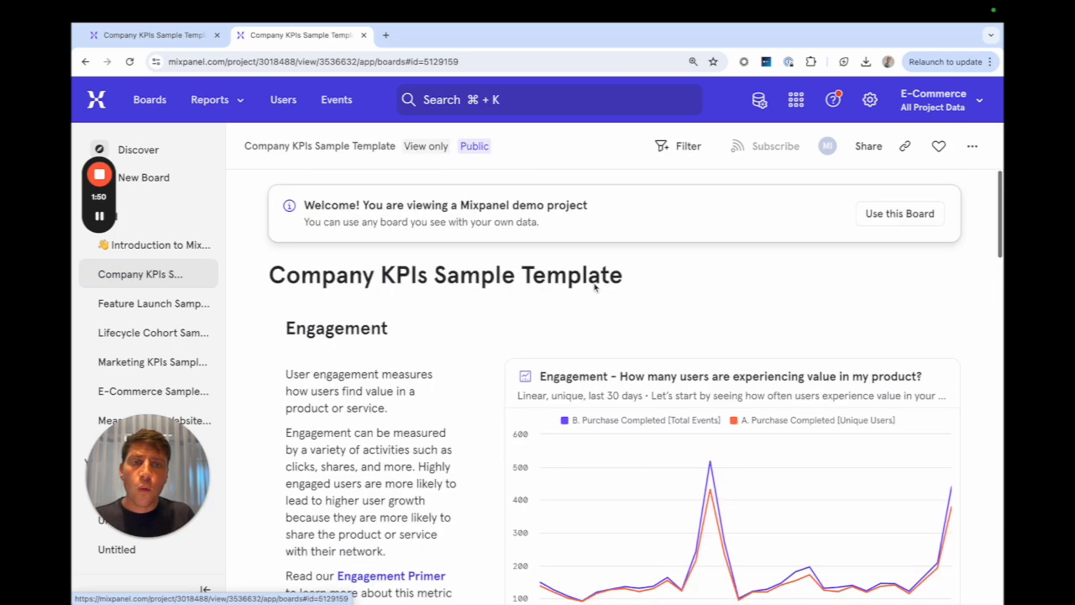
{"action": "left_click", "coordinate": [696, 147]}
{"action": "left_click", "coordinate": [497, 339]}
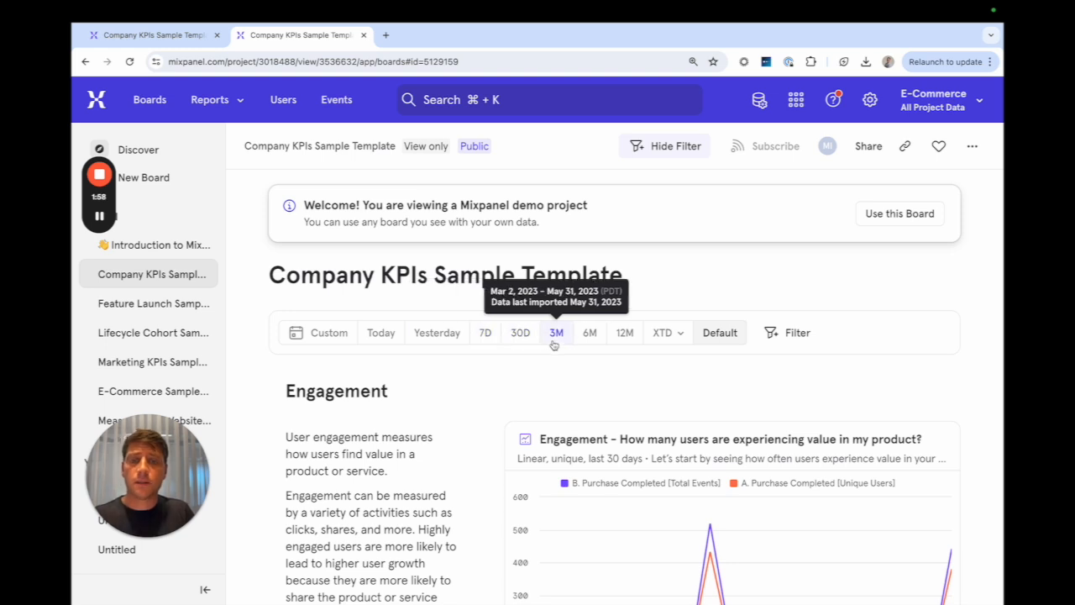
{"action": "left_click", "coordinate": [520, 334]}
{"action": "left_click", "coordinate": [485, 332]}
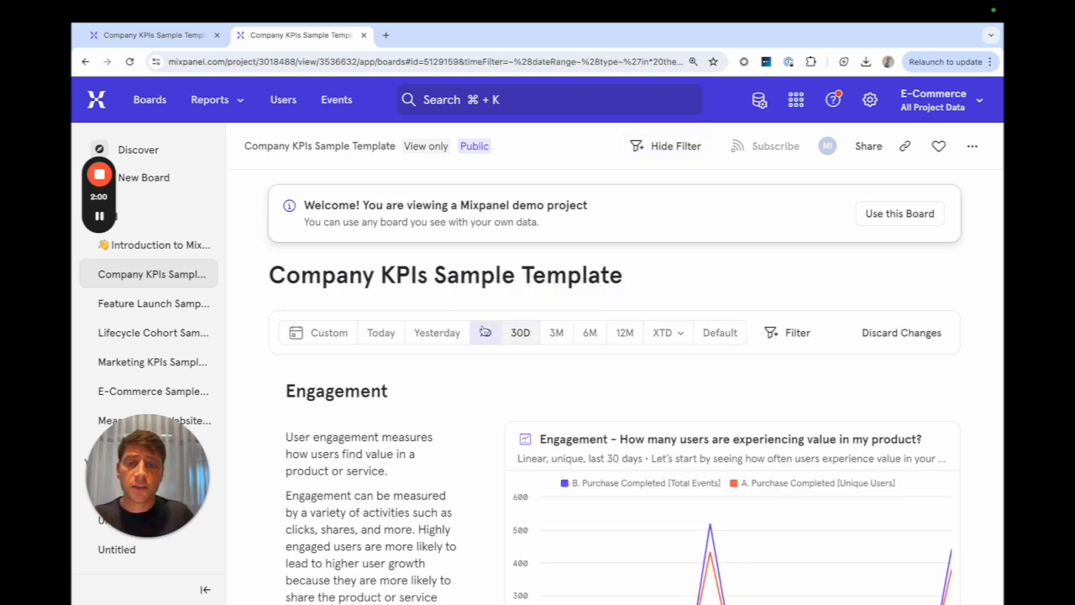
Step: Filter the whole board to Operating System equals Android and view the filtered Engagement reports
{"action": "left_click", "coordinate": [778, 337]}
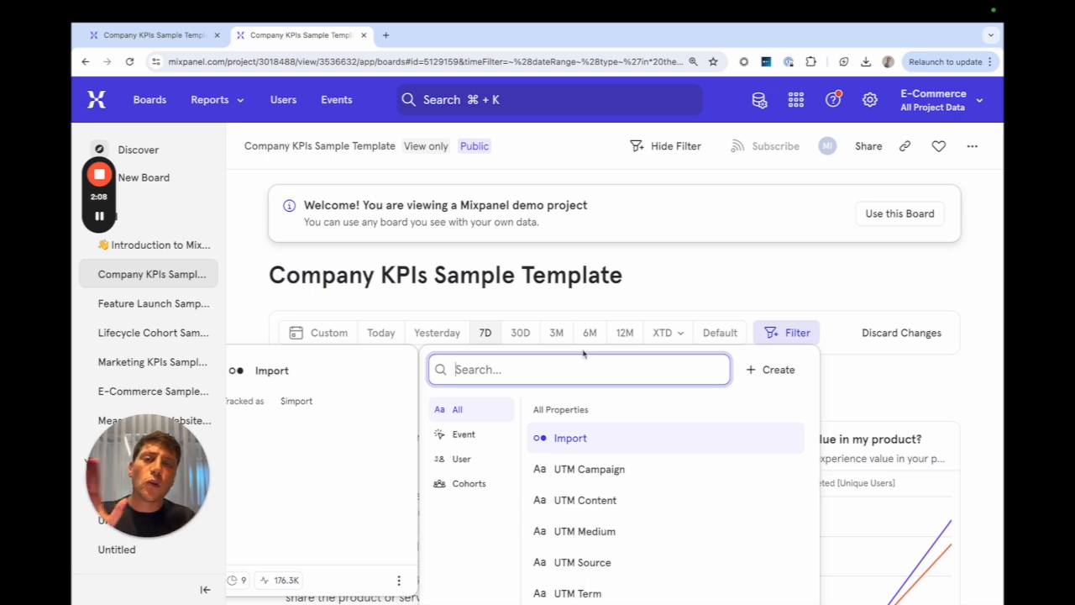
{"action": "type", "text": "os"}
{"action": "key", "text": "Return"}
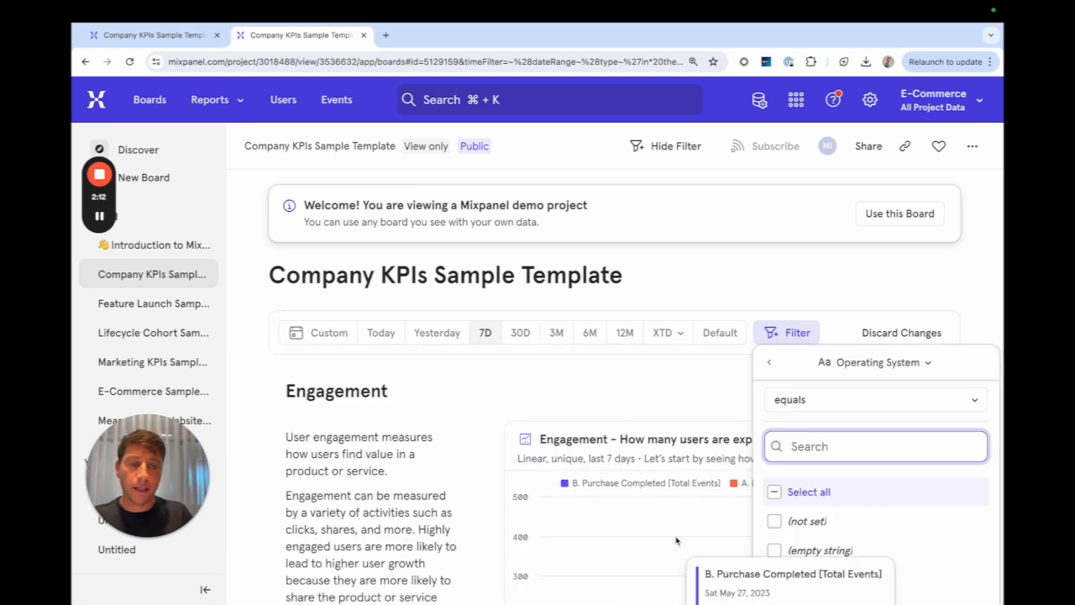
{"action": "scroll", "coordinate": [801, 538], "scroll_direction": "down", "scroll_amount": 1}
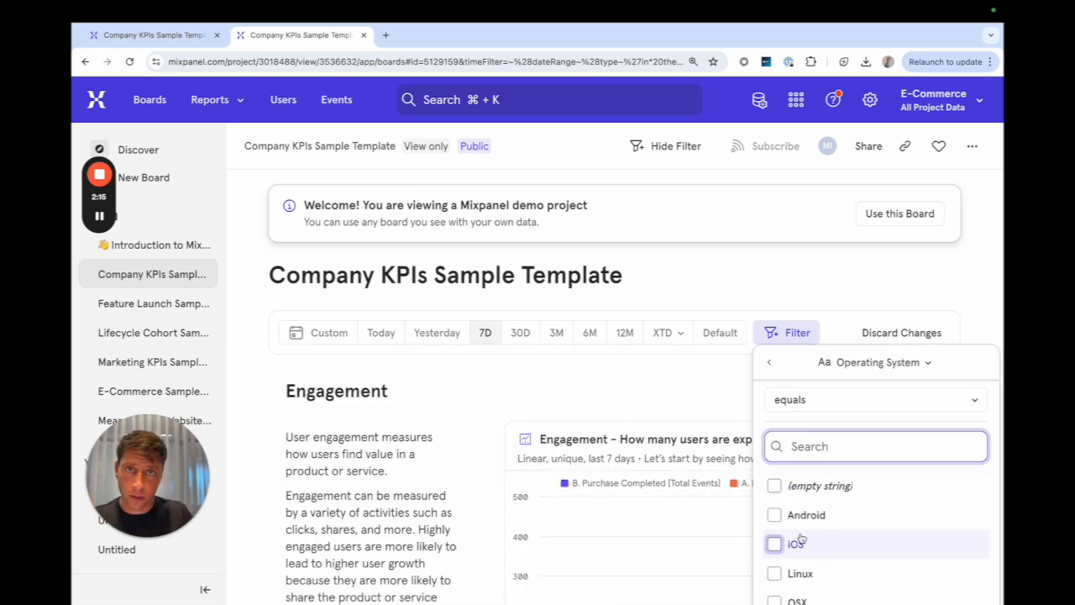
{"action": "left_click", "coordinate": [804, 528]}
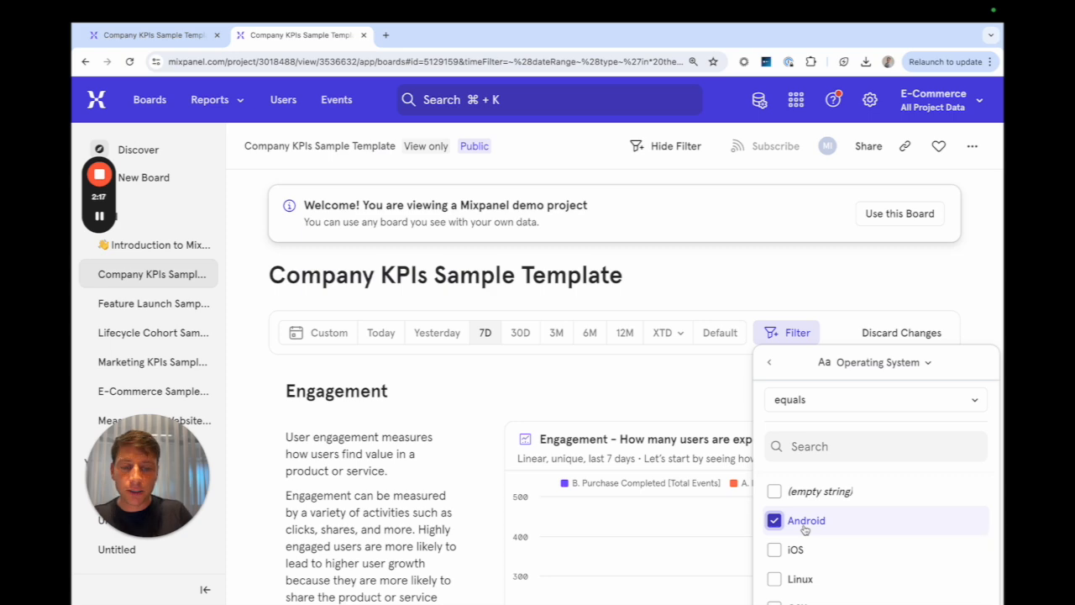
{"action": "key", "text": "ctrl+minus"}
{"action": "left_click", "coordinate": [777, 595]}
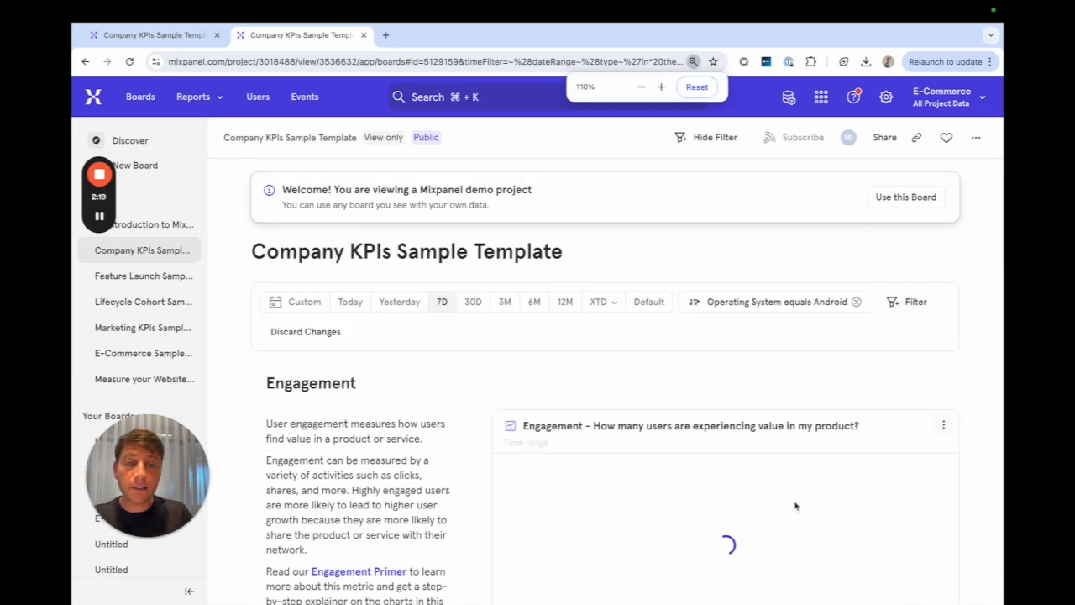
{"action": "scroll", "coordinate": [776, 359], "scroll_direction": "down", "scroll_amount": 2}
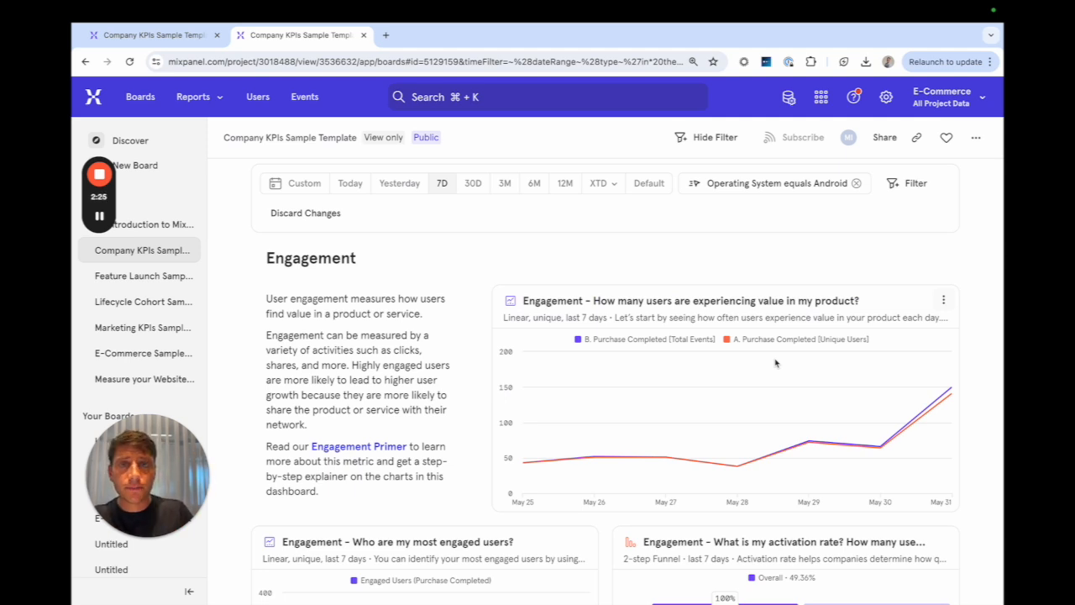
Step: View the board's sharing settings, close them and open the board's additional options
{"action": "left_click", "coordinate": [880, 137]}
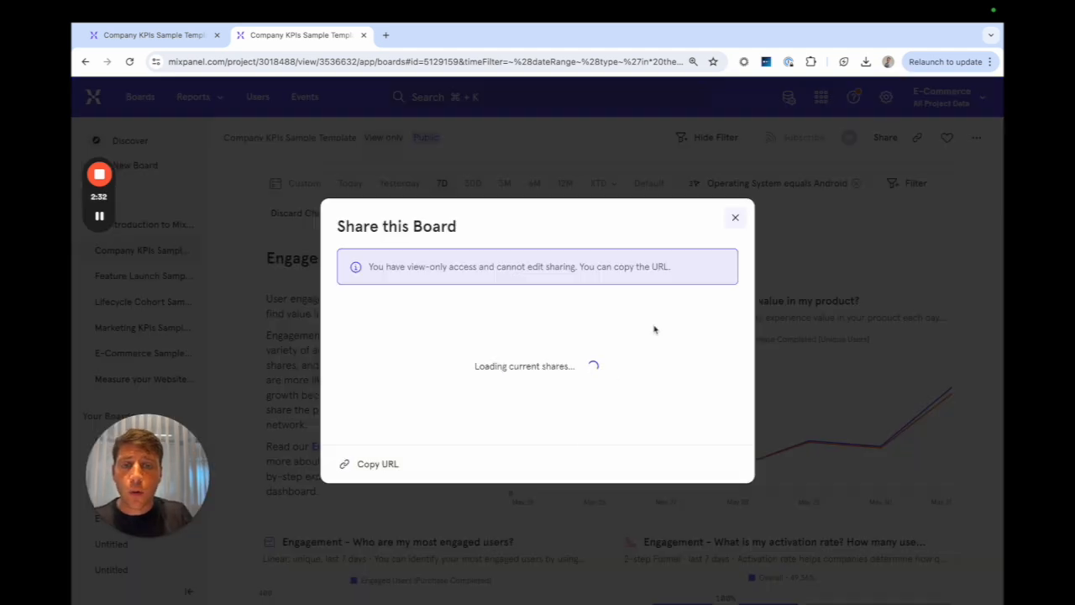
{"action": "left_click", "coordinate": [734, 223]}
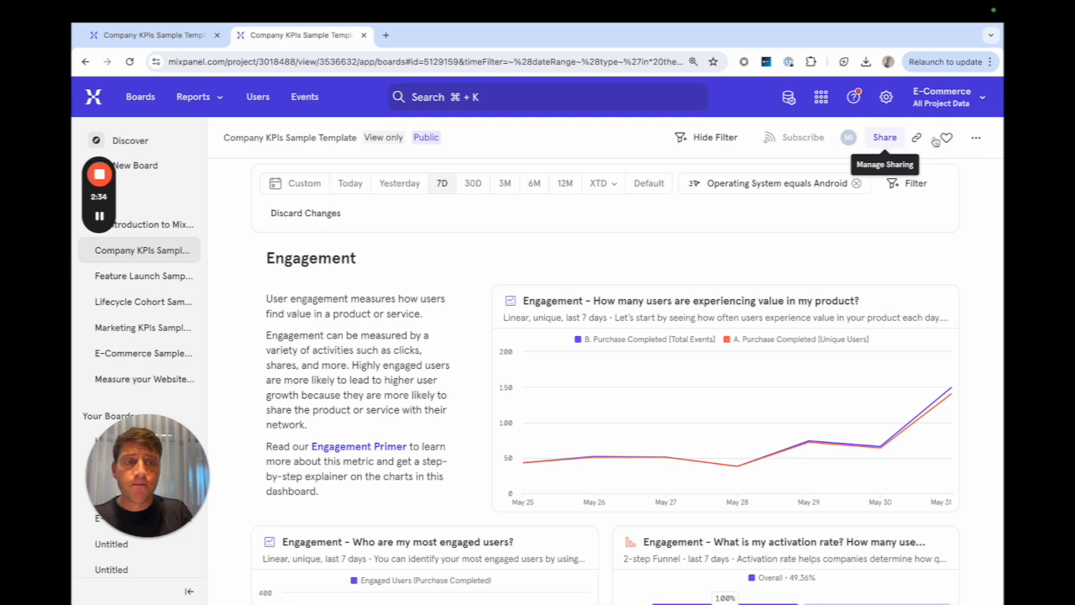
{"action": "left_click", "coordinate": [975, 137]}
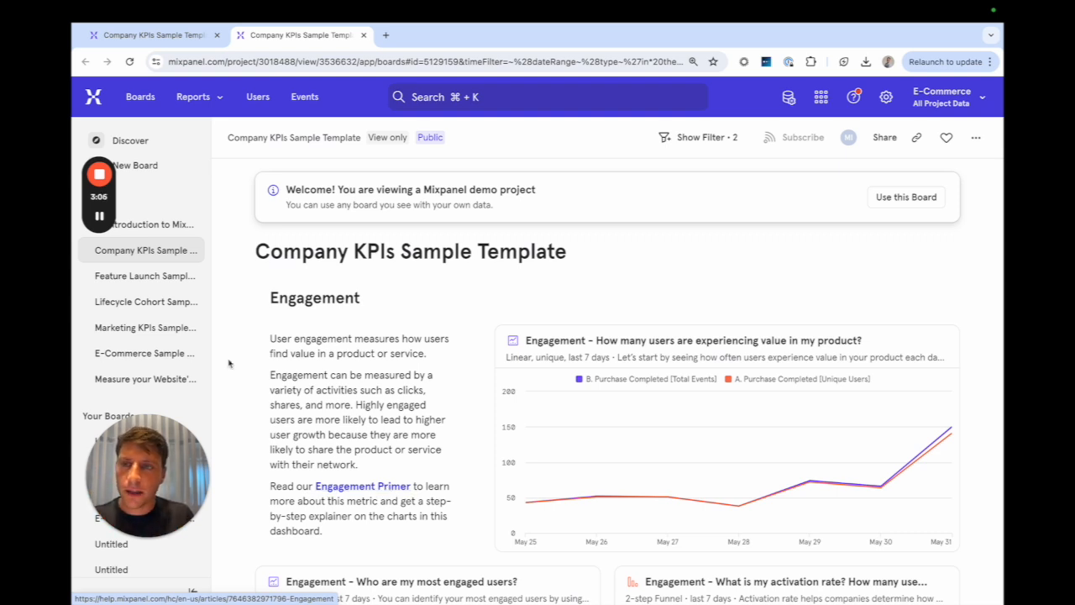
Step: Create a new board, check which content types can be added, and start it from the Marketing KPIs template
{"action": "left_click", "coordinate": [149, 167]}
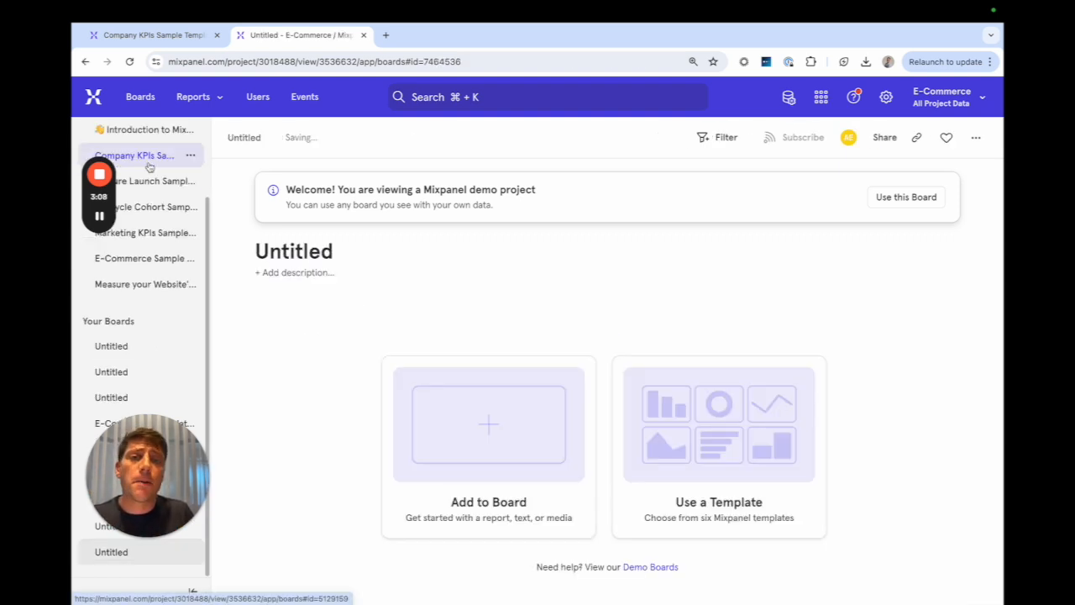
{"action": "left_click", "coordinate": [554, 460]}
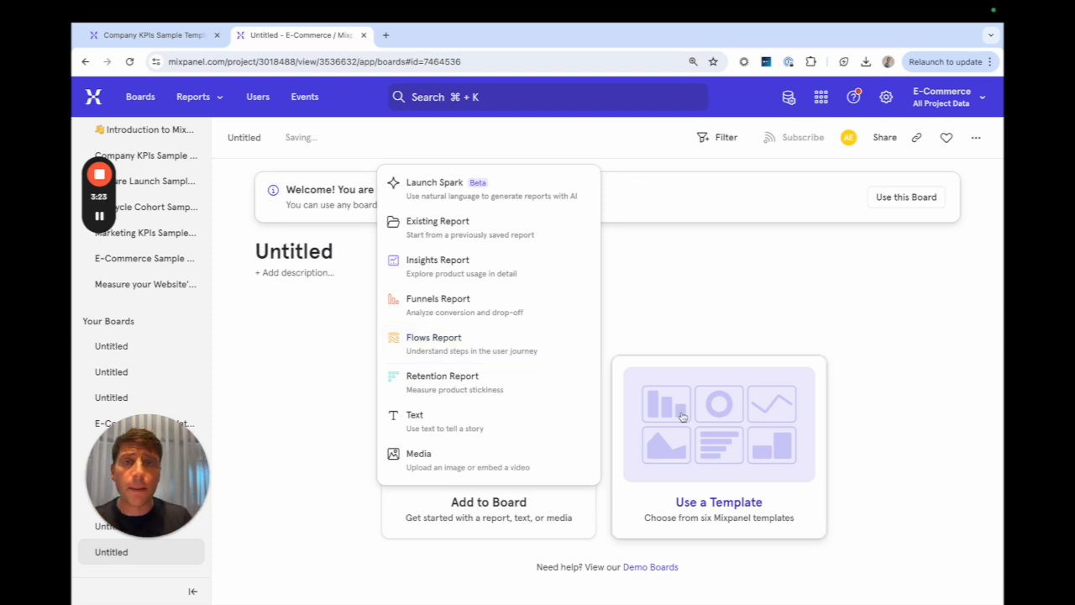
{"action": "left_click", "coordinate": [683, 416]}
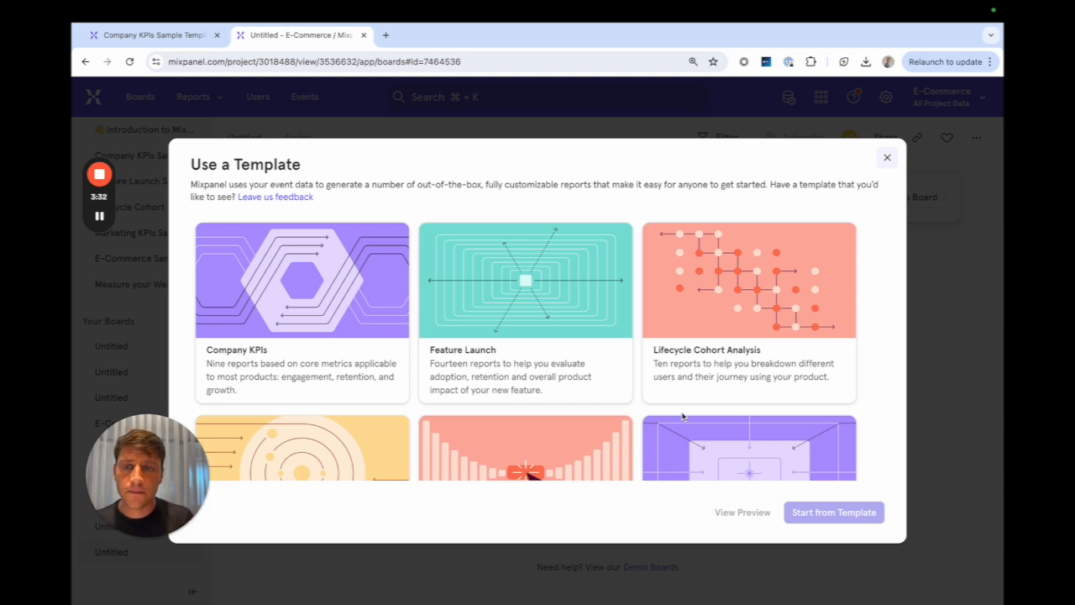
{"action": "scroll", "coordinate": [677, 411], "scroll_direction": "down", "scroll_amount": 2}
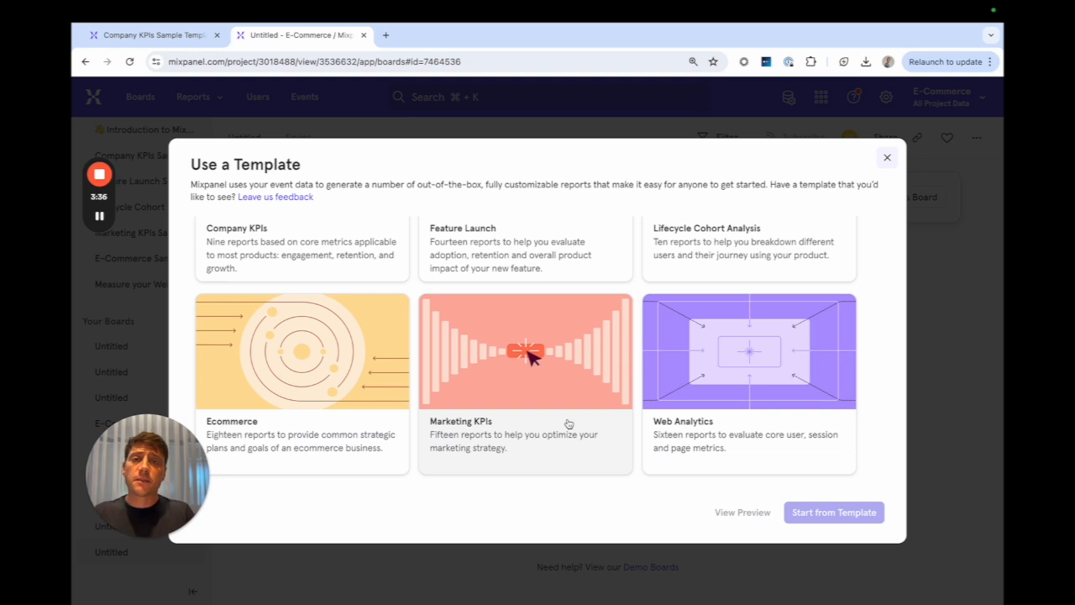
{"action": "left_click", "coordinate": [520, 431]}
{"action": "left_click", "coordinate": [802, 514]}
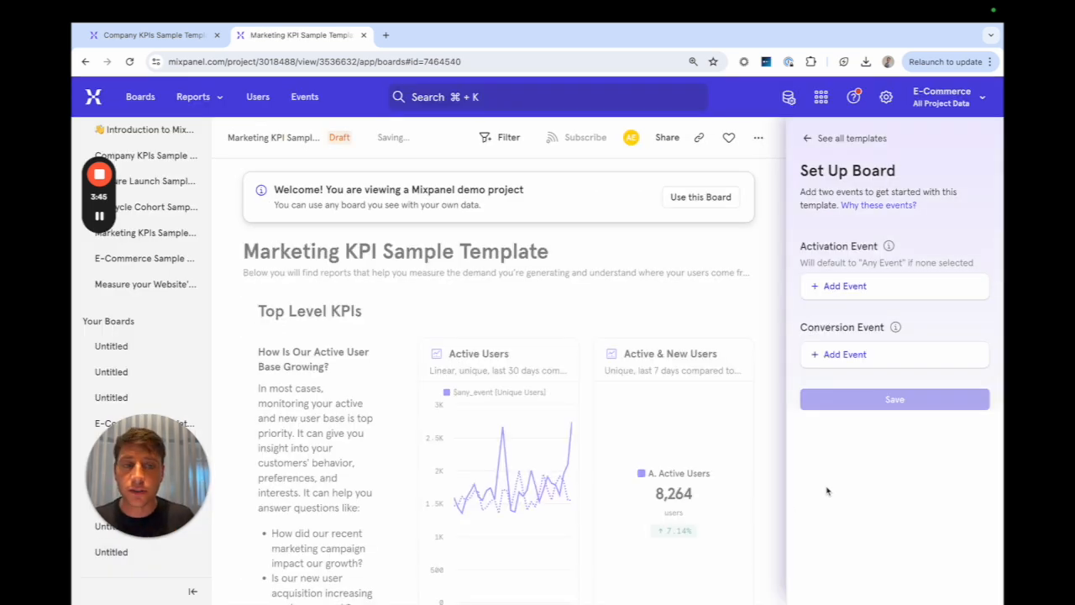
Step: Set the board's Activation Event to Purchase Completed and its Conversion Event to Product Viewed
{"action": "left_click", "coordinate": [846, 288]}
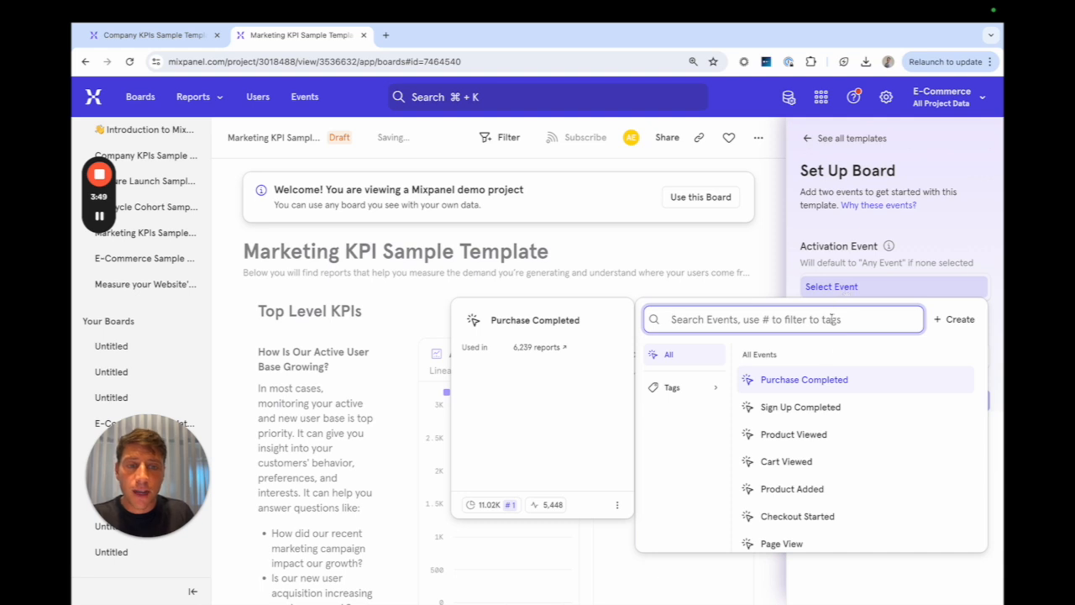
{"action": "left_click", "coordinate": [799, 384]}
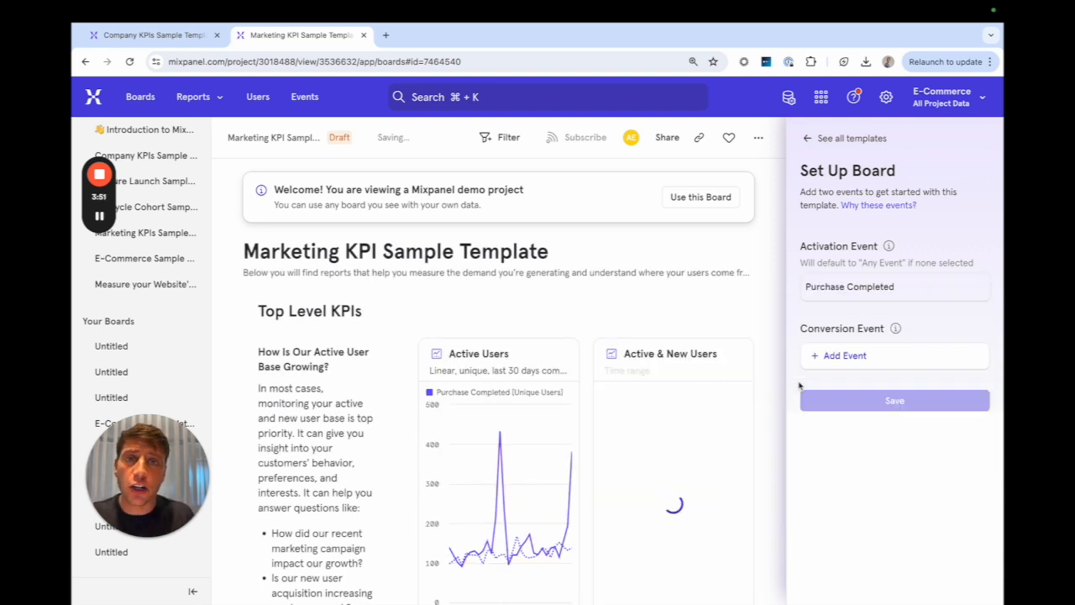
{"action": "left_click", "coordinate": [868, 359]}
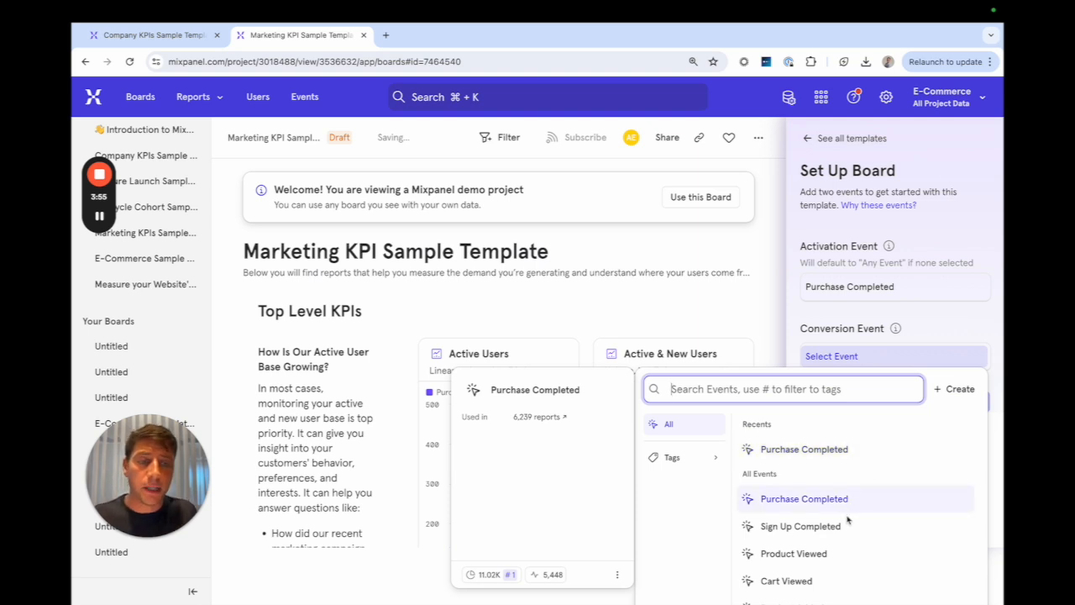
{"action": "left_click", "coordinate": [845, 553]}
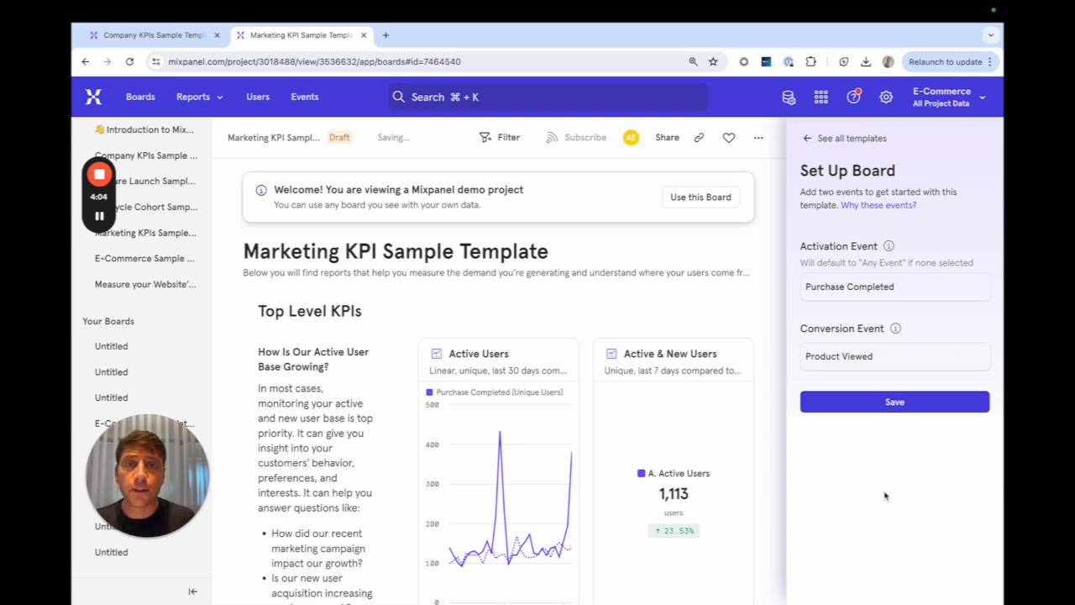
Step: Save the Marketing KPI board setup and move the "What Platform Are Users Using?" report above "Where Are Users Visiting From?"
{"action": "scroll", "coordinate": [658, 450], "scroll_direction": "down", "scroll_amount": 10}
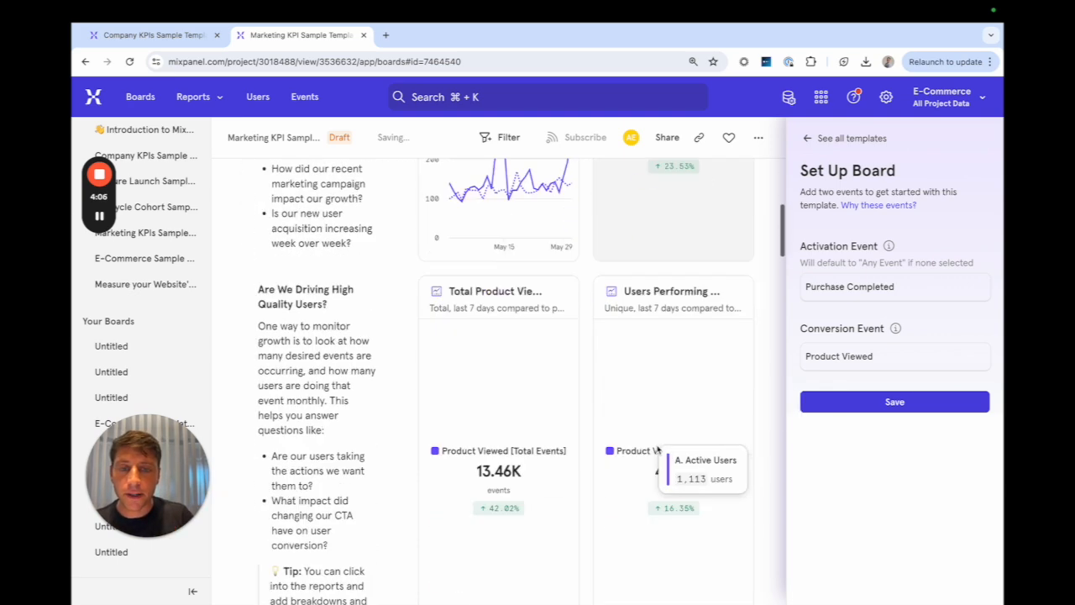
{"action": "scroll", "coordinate": [657, 449], "scroll_direction": "down", "scroll_amount": 3}
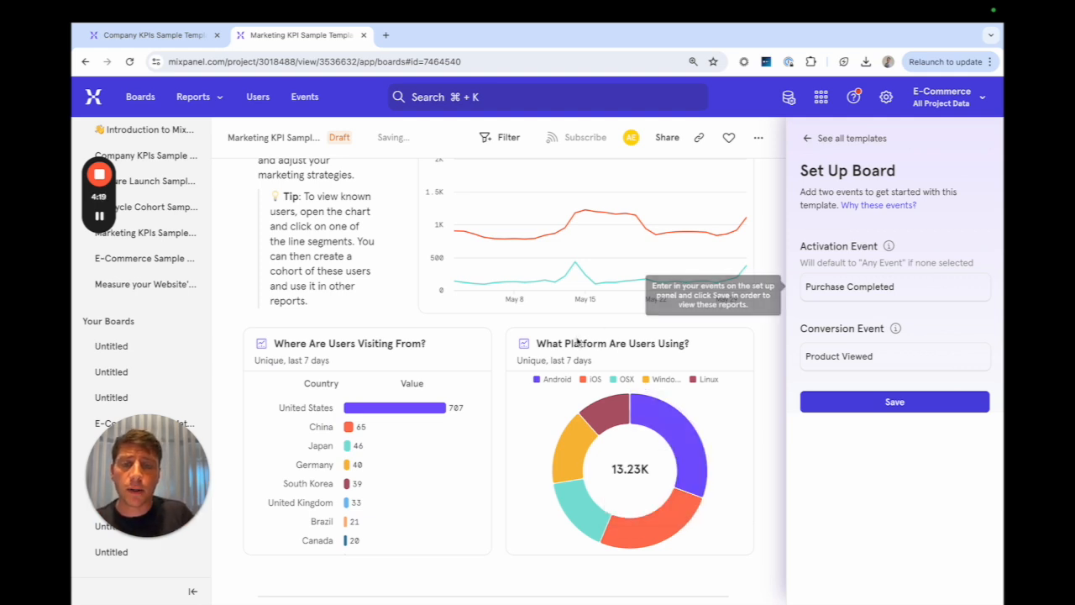
{"action": "left_click", "coordinate": [854, 393]}
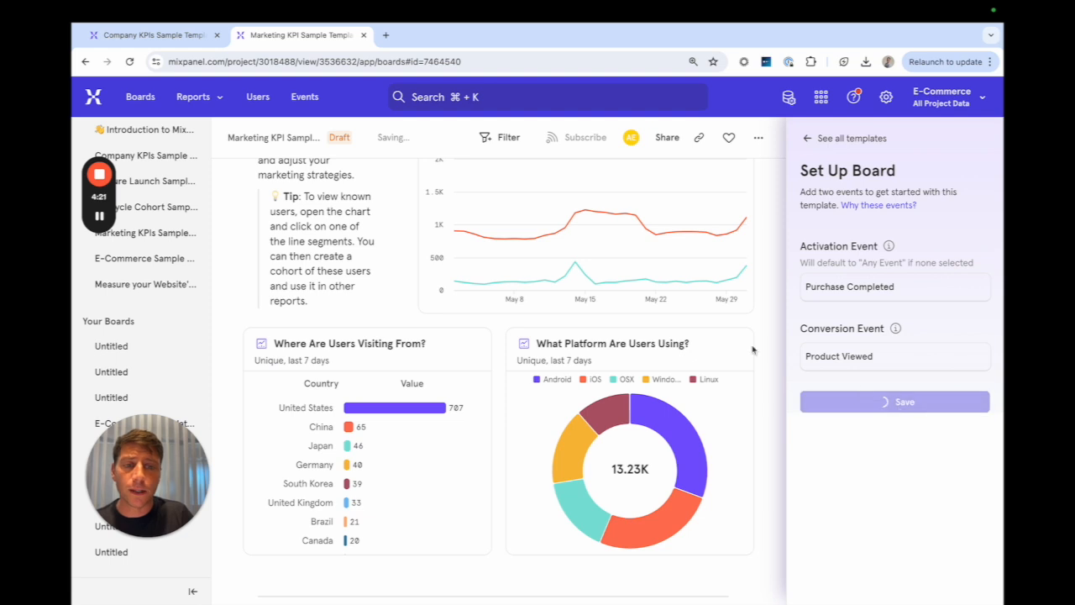
{"action": "left_click_drag", "start_coordinate": [741, 222], "coordinate": [411, 207]}
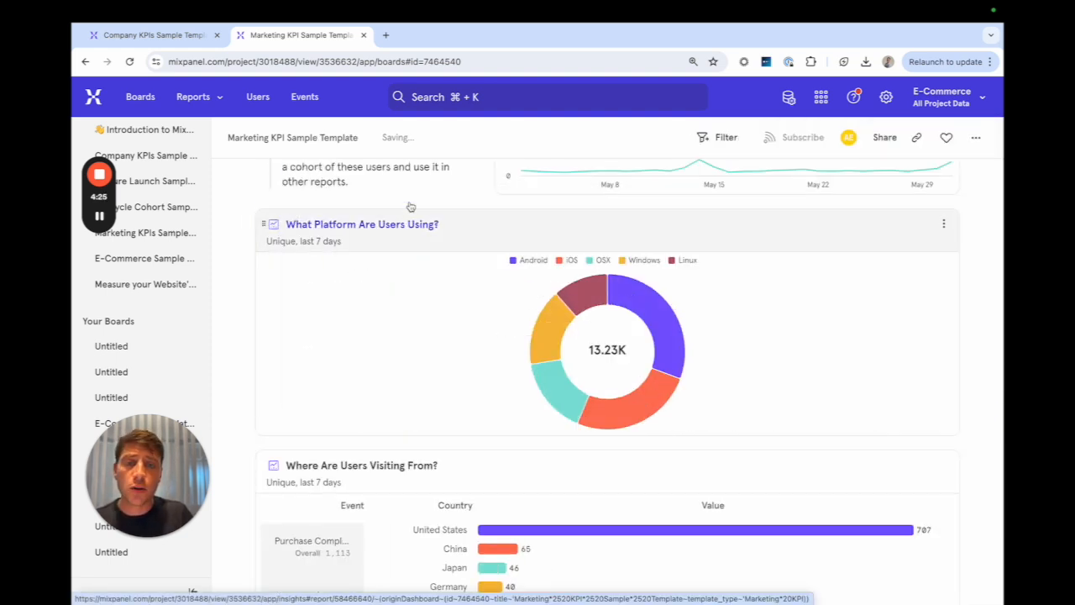
Step: Open the "What Platform Are Users Using?" report for editing and add a filter on the Operating System property
{"action": "left_click", "coordinate": [650, 237]}
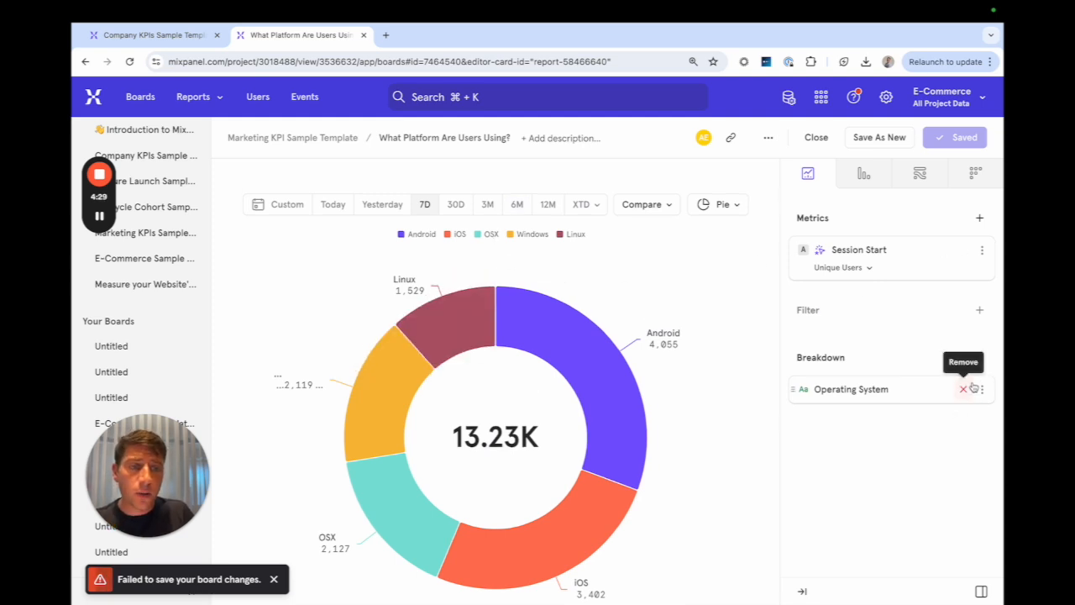
{"action": "left_click", "coordinate": [879, 311]}
{"action": "left_click", "coordinate": [778, 440]}
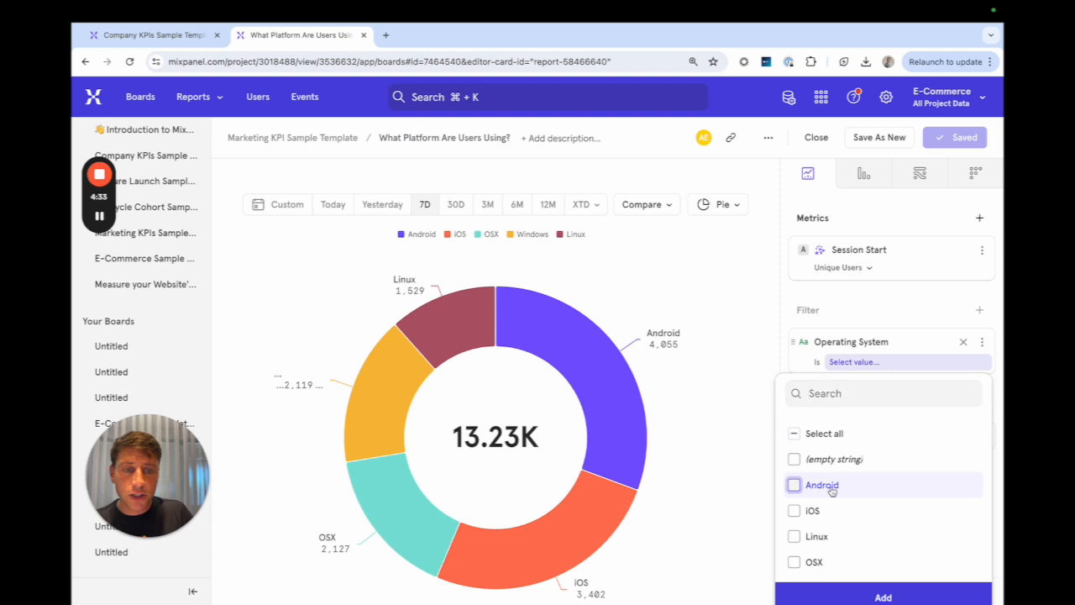
Step: Set the Operating System filter to Android, iOS, Linux and Windows, excluding OSX, and save the report
{"action": "left_click", "coordinate": [824, 486]}
{"action": "left_click", "coordinate": [817, 536]}
{"action": "left_click", "coordinate": [815, 562]}
{"action": "scroll", "coordinate": [819, 554], "scroll_direction": "down", "scroll_amount": 1}
{"action": "left_click", "coordinate": [828, 557]}
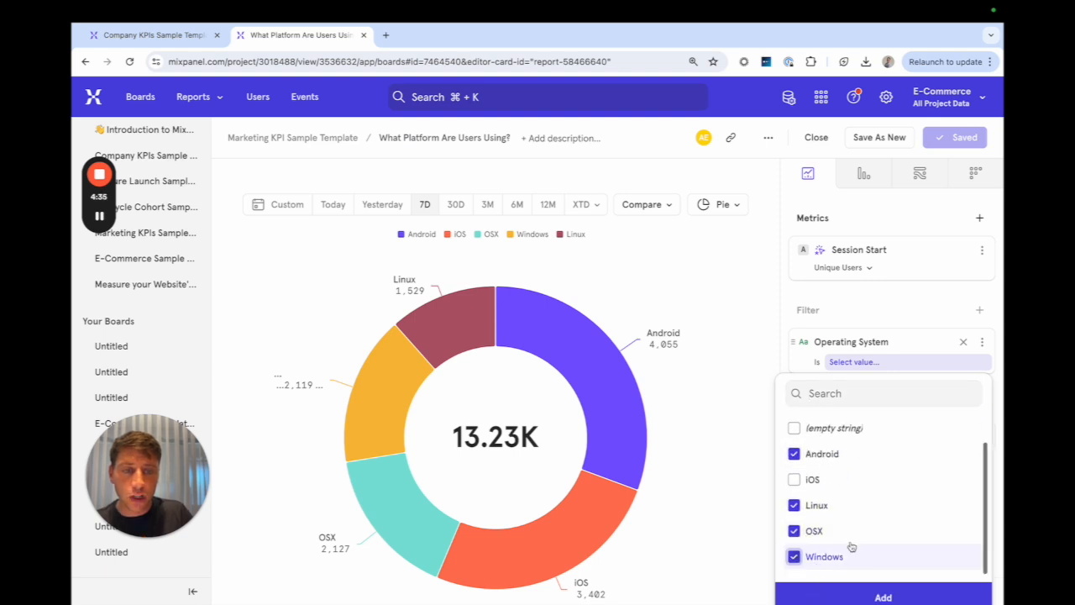
{"action": "left_click", "coordinate": [813, 480]}
{"action": "left_click", "coordinate": [813, 531]}
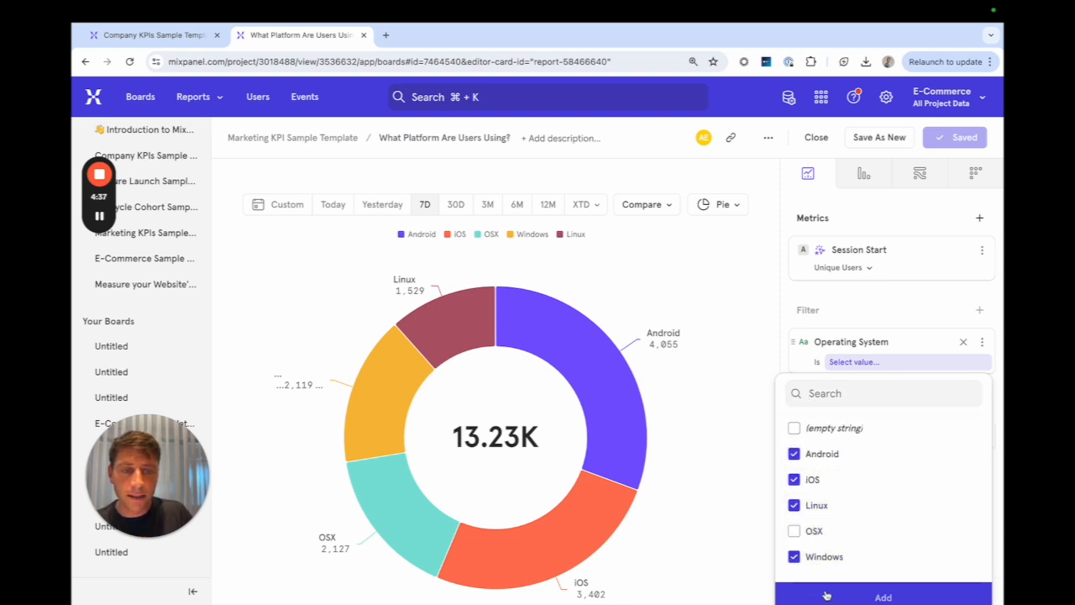
{"action": "left_click", "coordinate": [827, 595]}
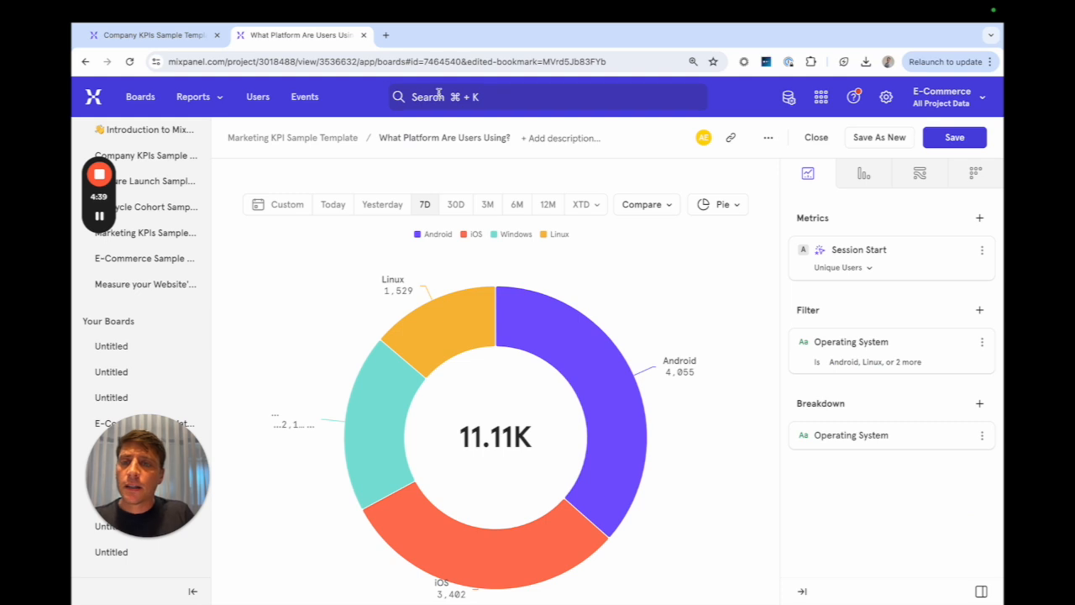
{"action": "left_click", "coordinate": [937, 143]}
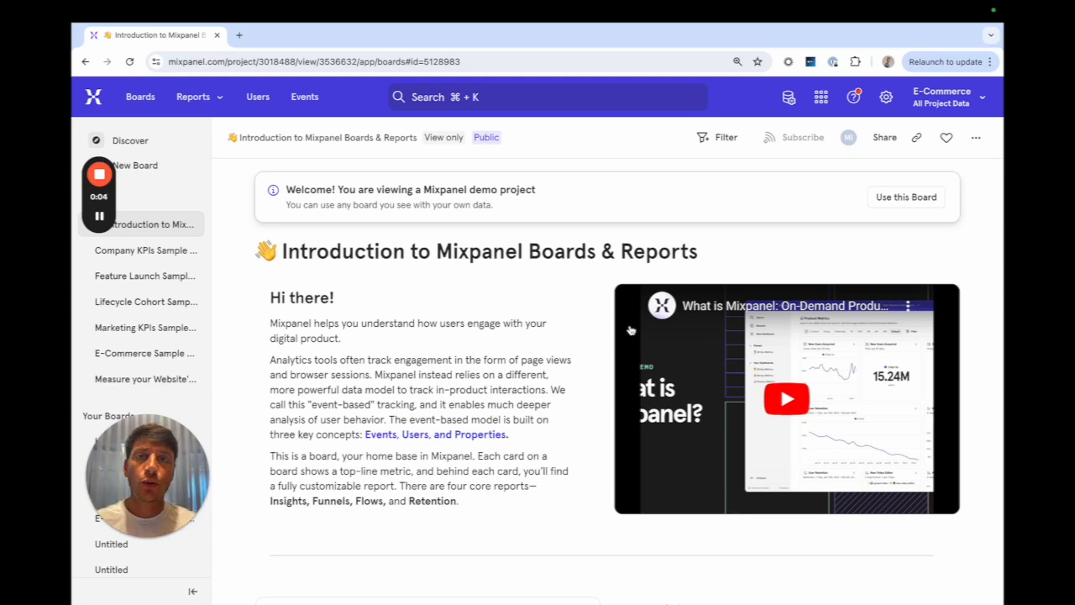
Step: Start a new Insights report and choose Purchase Completed as its metric event
{"action": "left_click", "coordinate": [211, 105]}
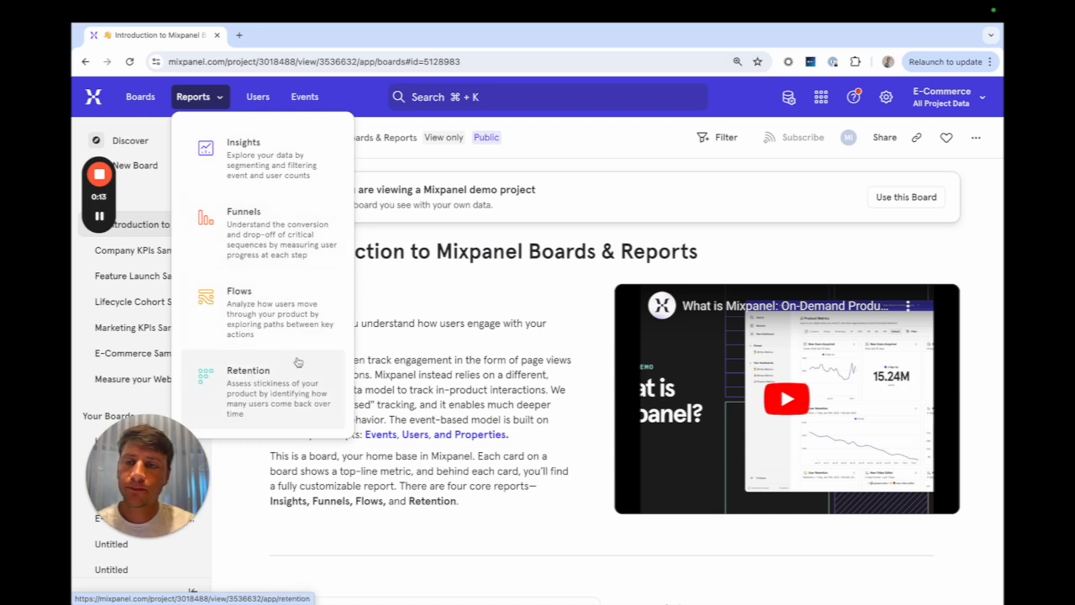
{"action": "left_click", "coordinate": [256, 158]}
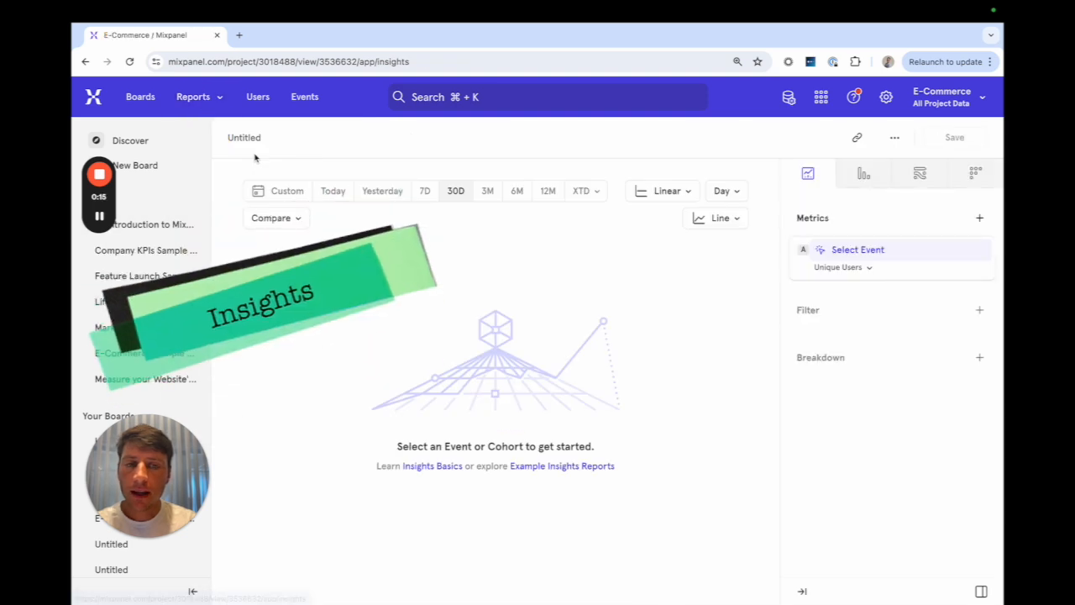
{"action": "left_click", "coordinate": [855, 250]}
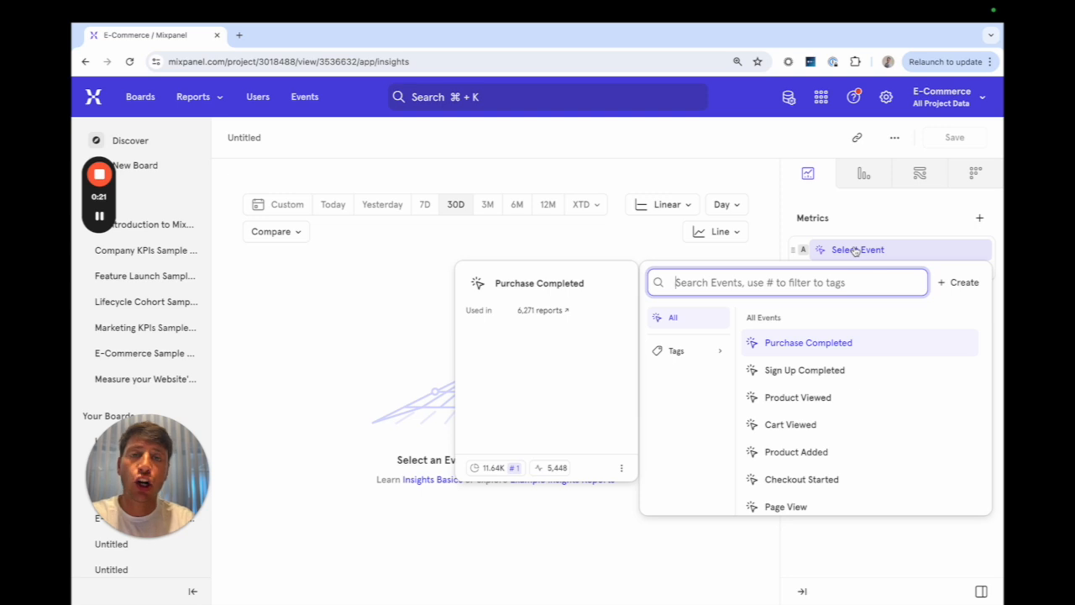
{"action": "type", "text": "pur"}
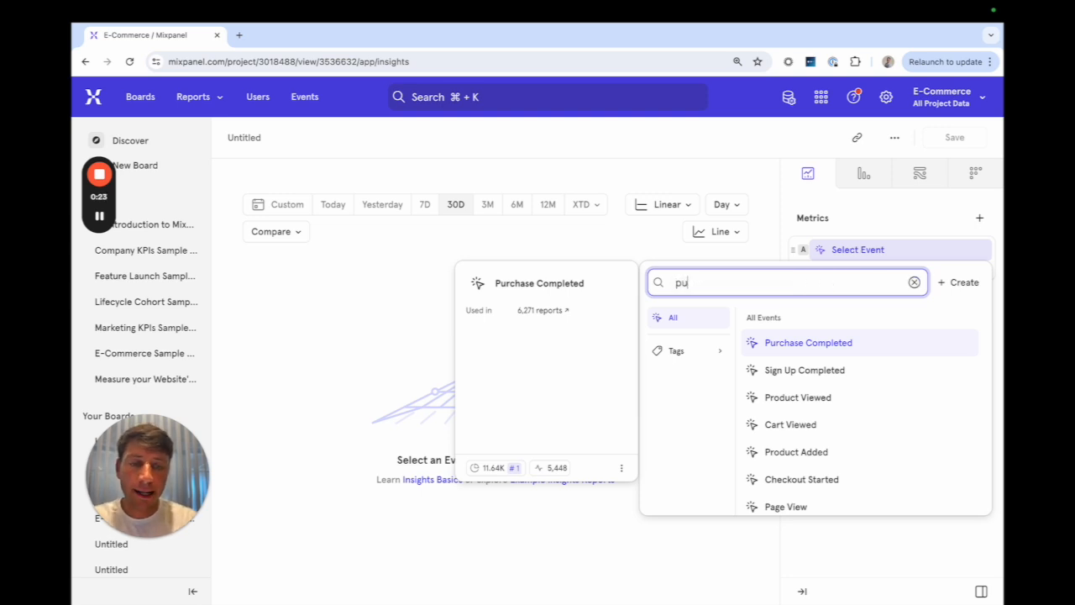
{"action": "left_click", "coordinate": [824, 343]}
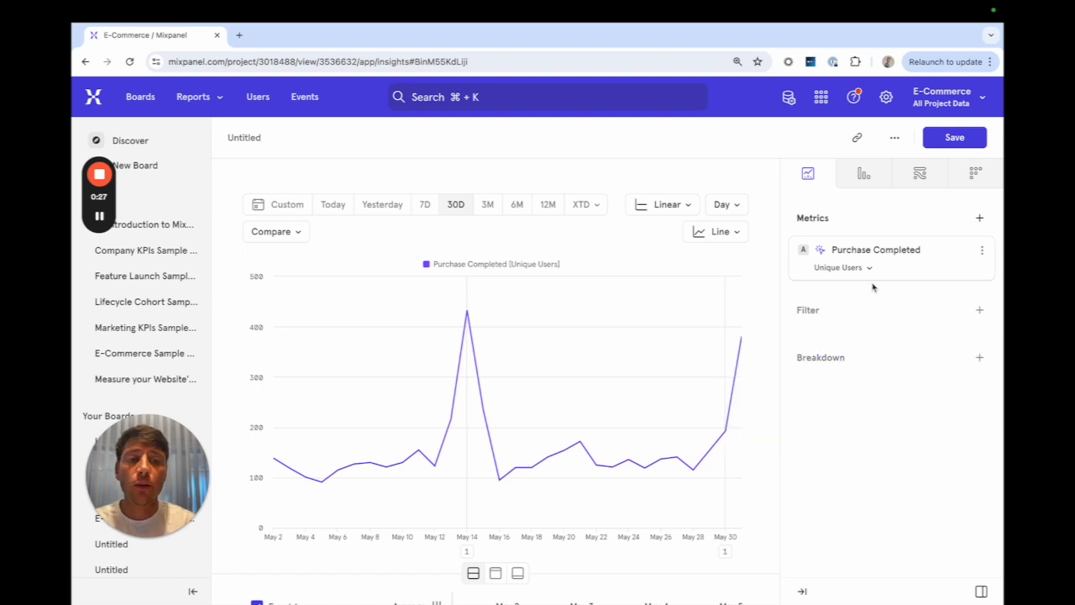
Step: Zoom the chart in around the May 14 peak and set the Purchase Completed metric to measure Total Events
{"action": "left_click", "coordinate": [840, 267]}
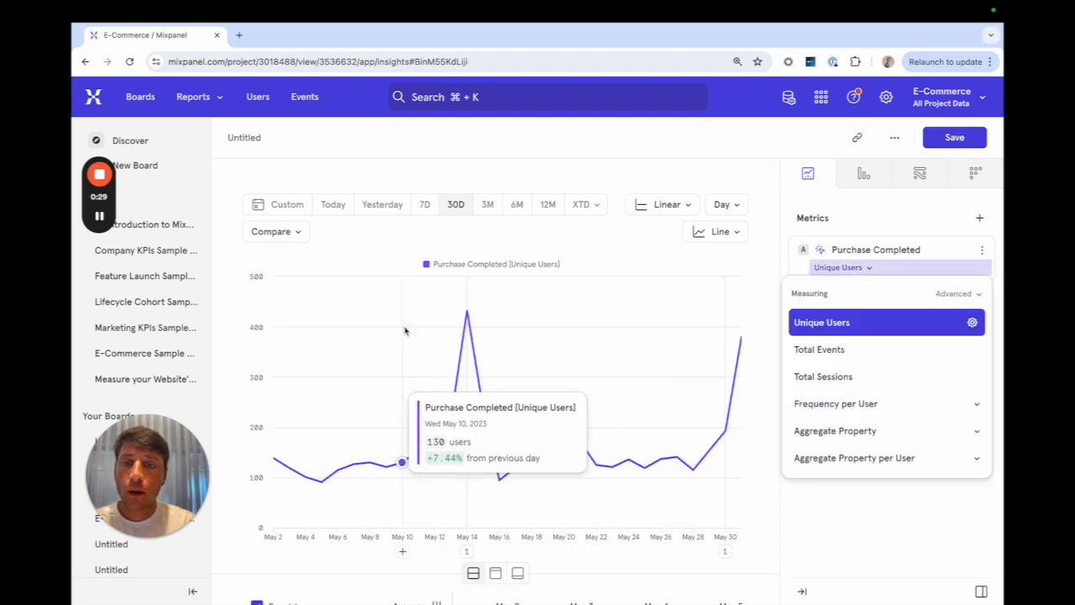
{"action": "left_click_drag", "start_coordinate": [413, 336], "coordinate": [515, 341]}
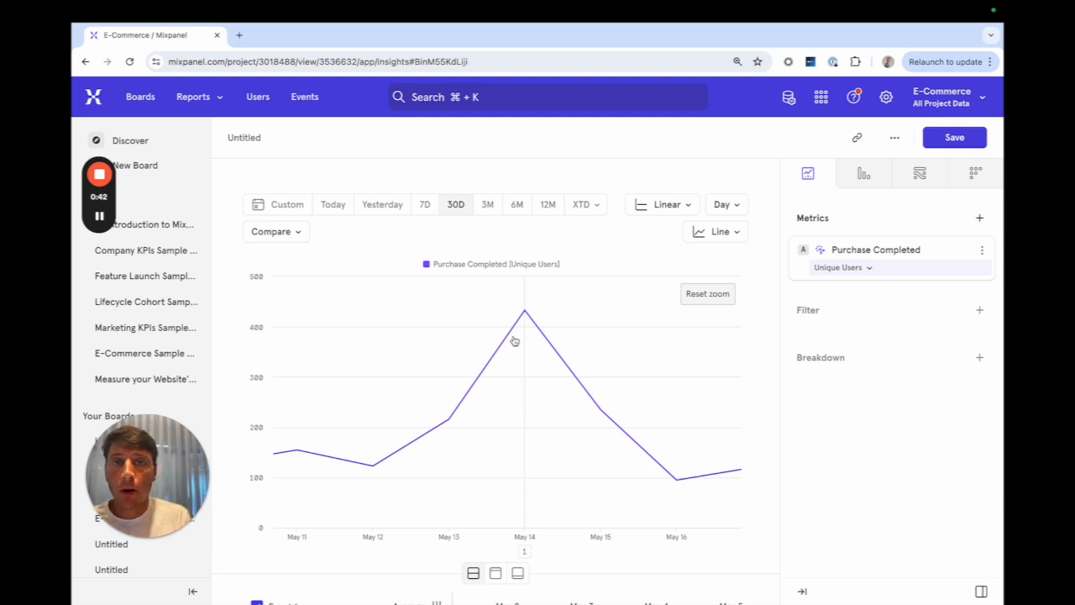
{"action": "left_click", "coordinate": [824, 268]}
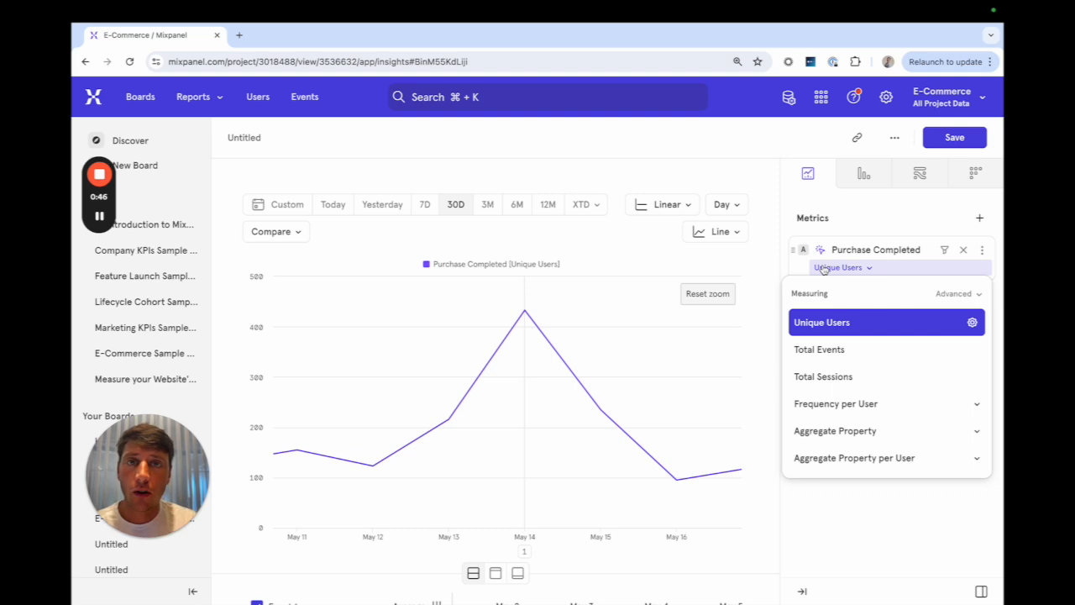
{"action": "left_click", "coordinate": [832, 346]}
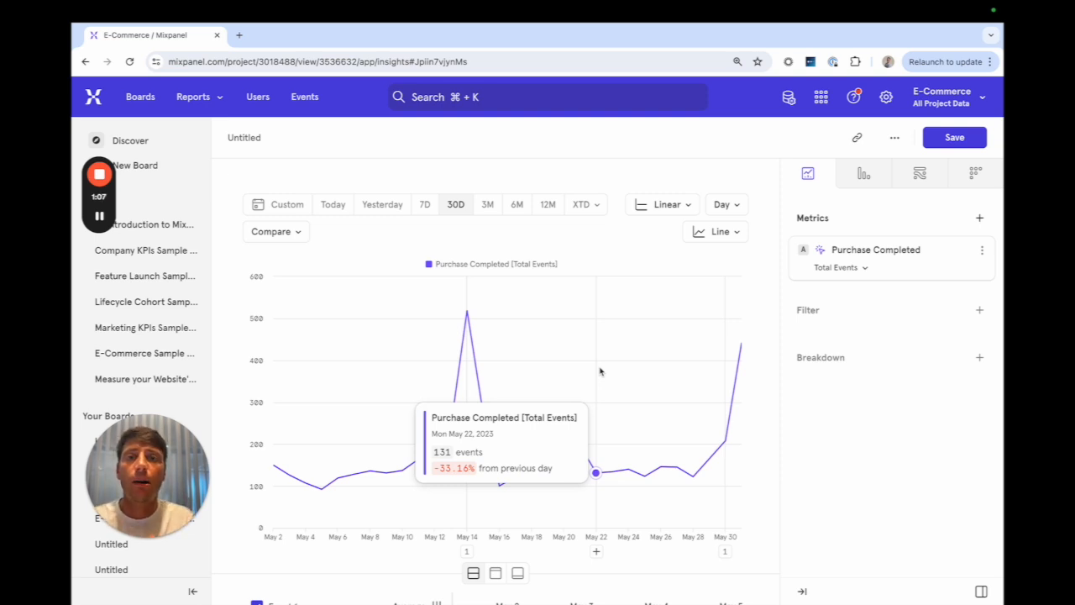
{"action": "left_click", "coordinate": [837, 267]}
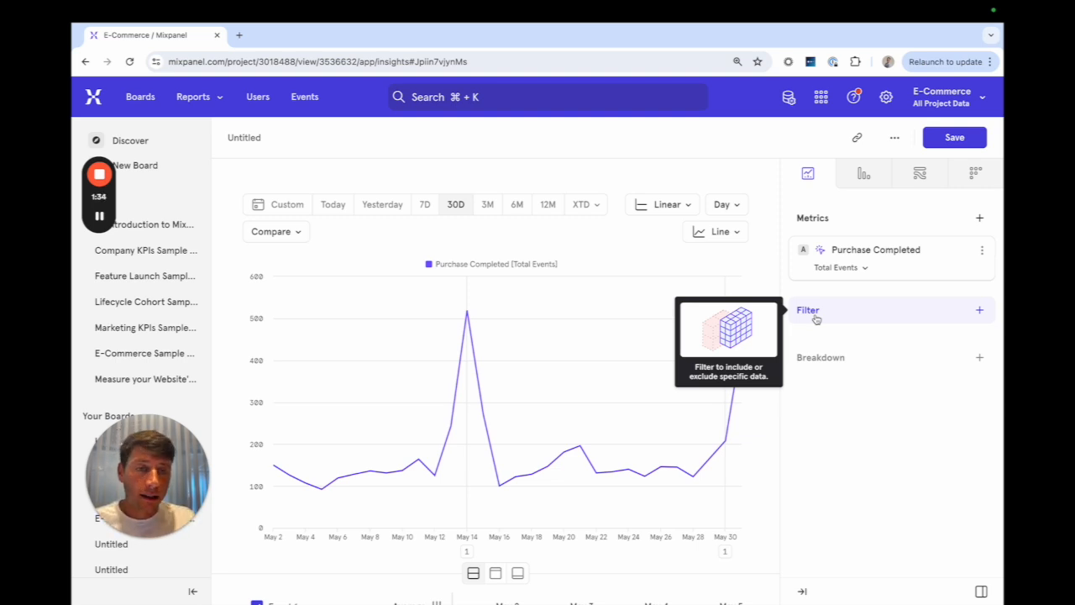
Step: Filter the Purchase Completed report by a single Payment Method value
{"action": "left_click", "coordinate": [815, 316]}
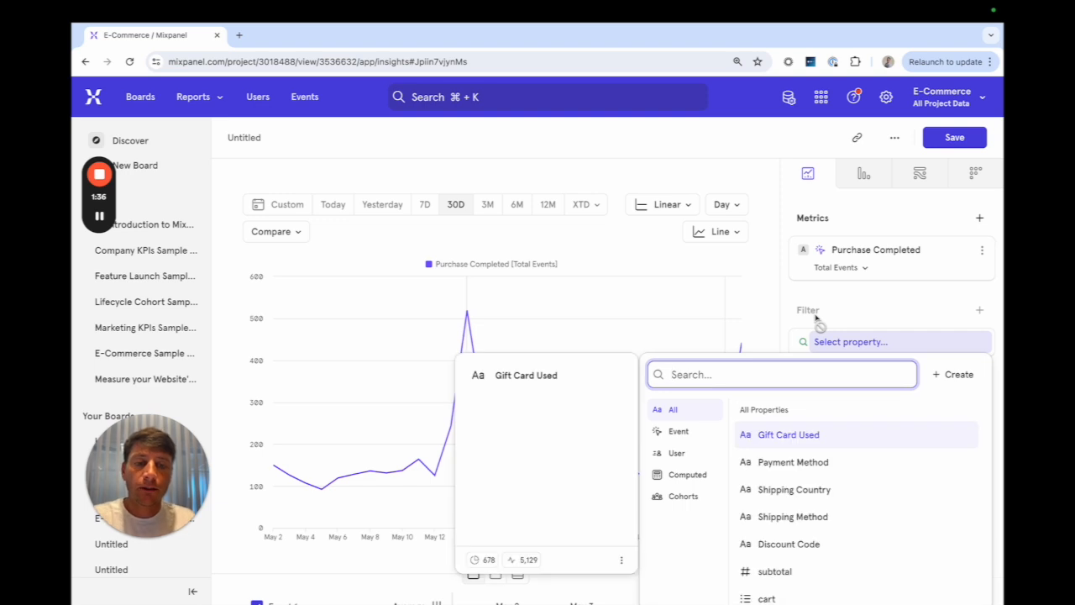
{"action": "left_click", "coordinate": [805, 462]}
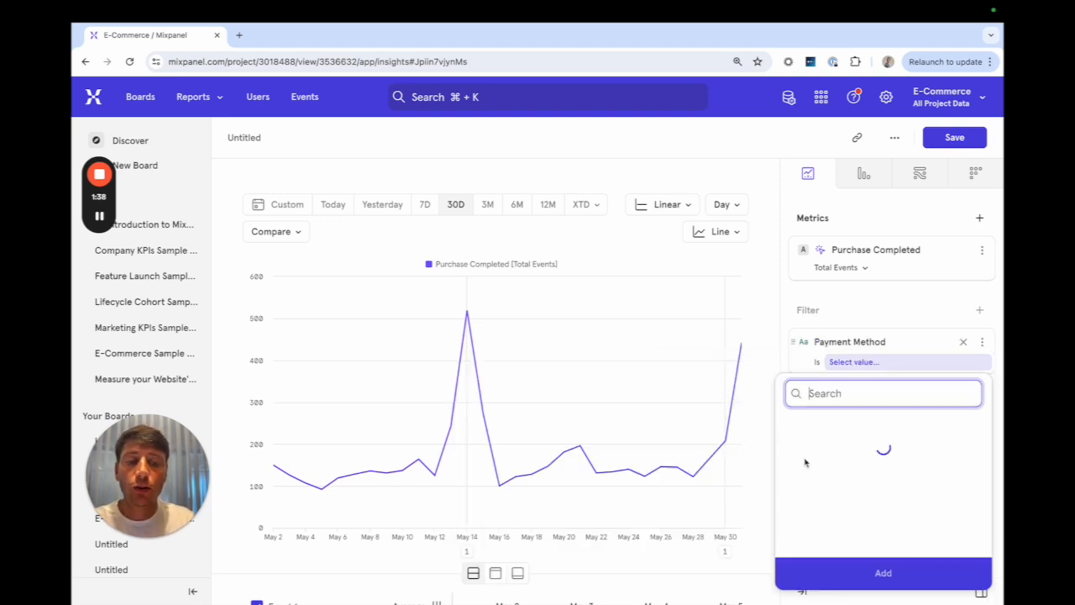
{"action": "left_click", "coordinate": [800, 511]}
{"action": "left_click", "coordinate": [868, 597]}
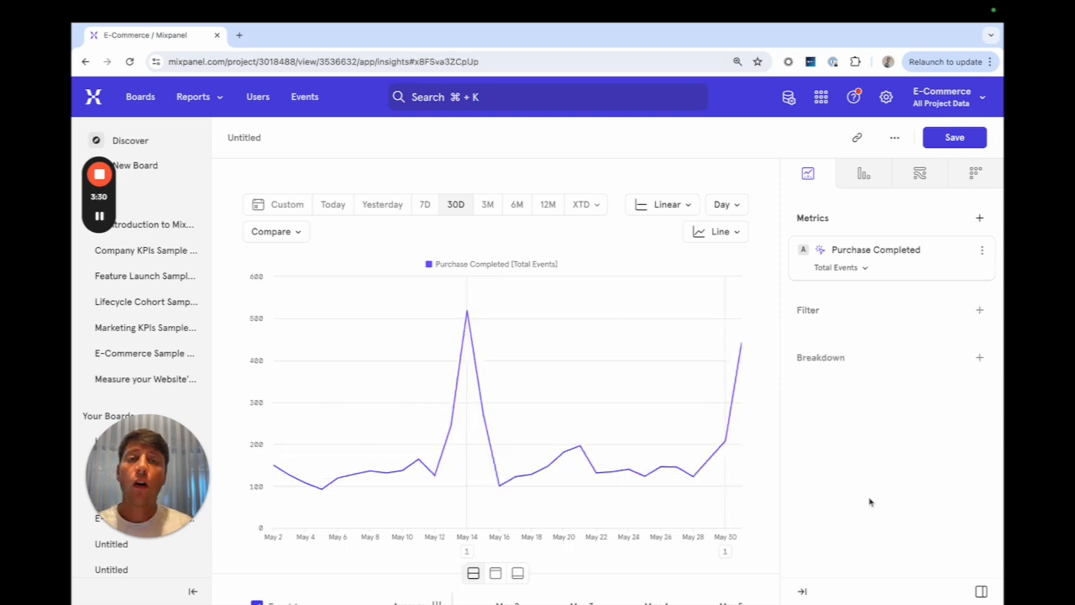
Step: Break the purchases down by Payment Method to compare the methods, and remove the breakdown again
{"action": "left_click", "coordinate": [878, 371]}
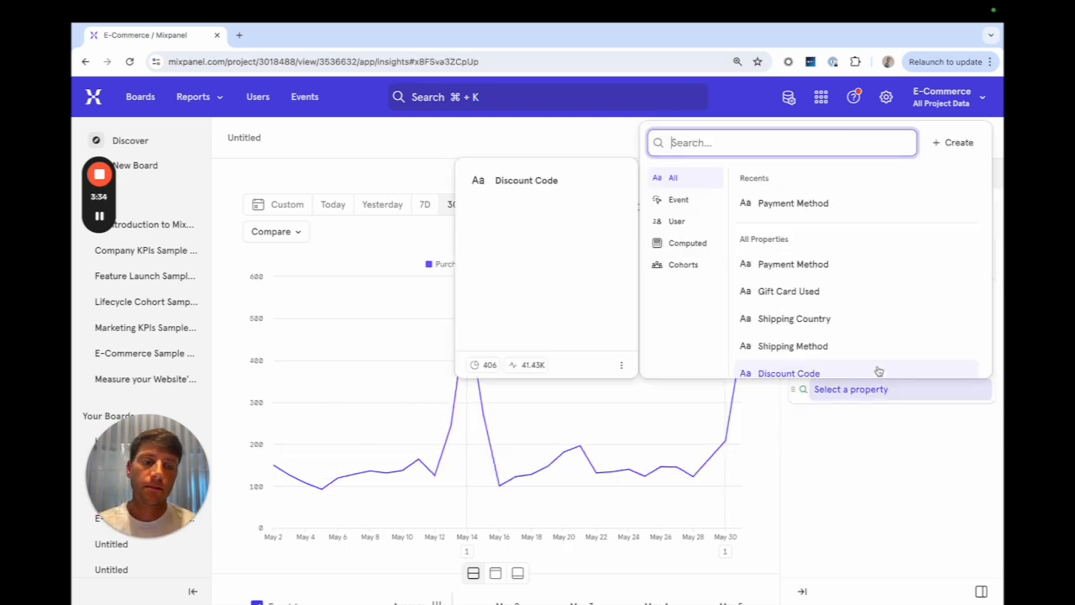
{"action": "left_click", "coordinate": [859, 270]}
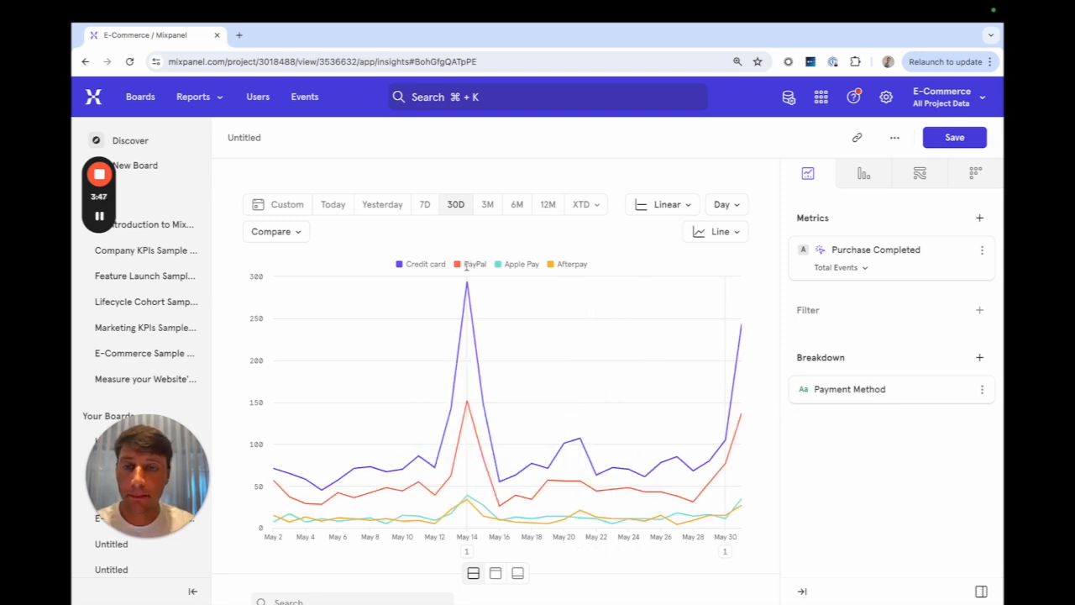
{"action": "left_click", "coordinate": [965, 402]}
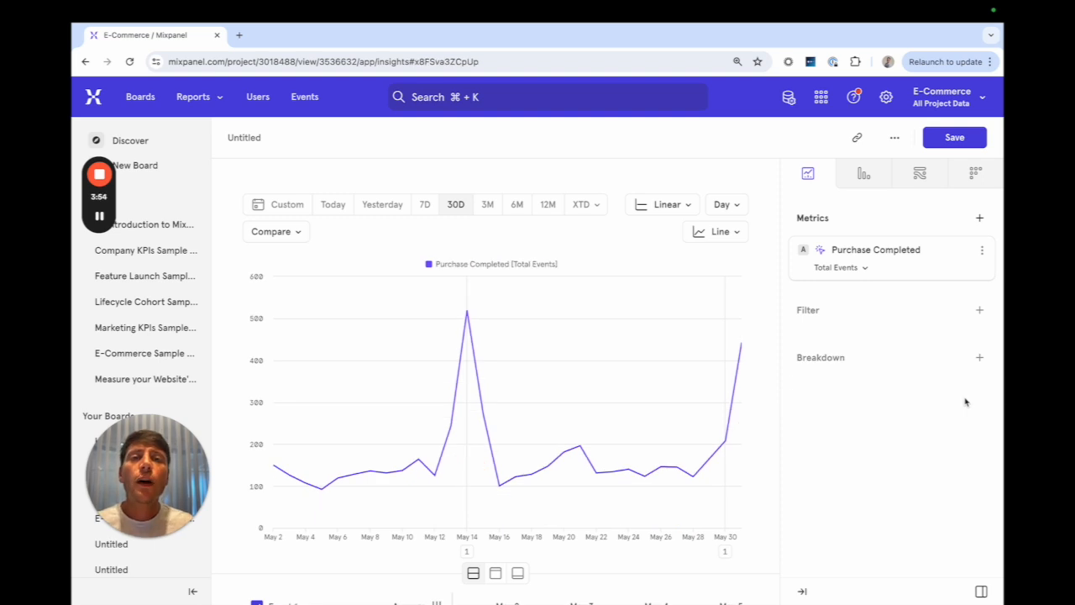
Step: Add the Product Viewed event as a second metric and compare its line with Purchase Completed
{"action": "left_click", "coordinate": [844, 218]}
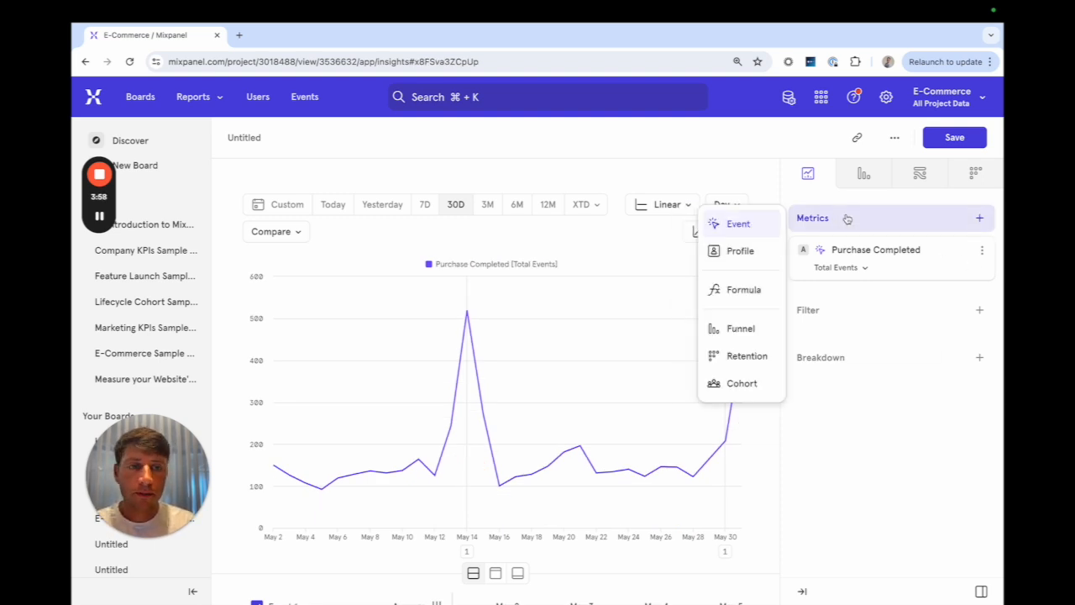
{"action": "left_click", "coordinate": [739, 224]}
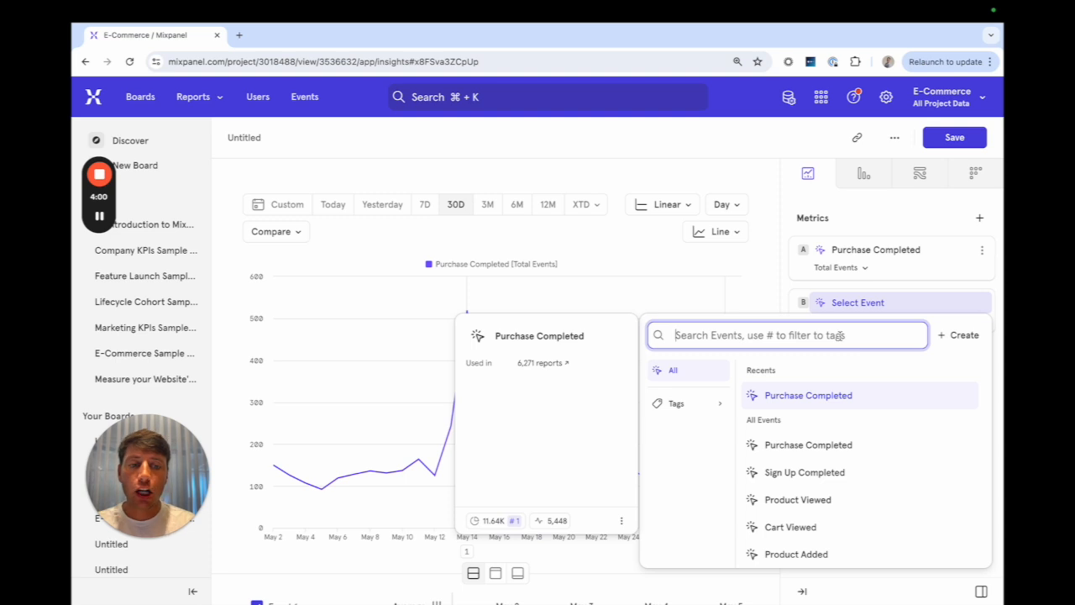
{"action": "left_click", "coordinate": [800, 499]}
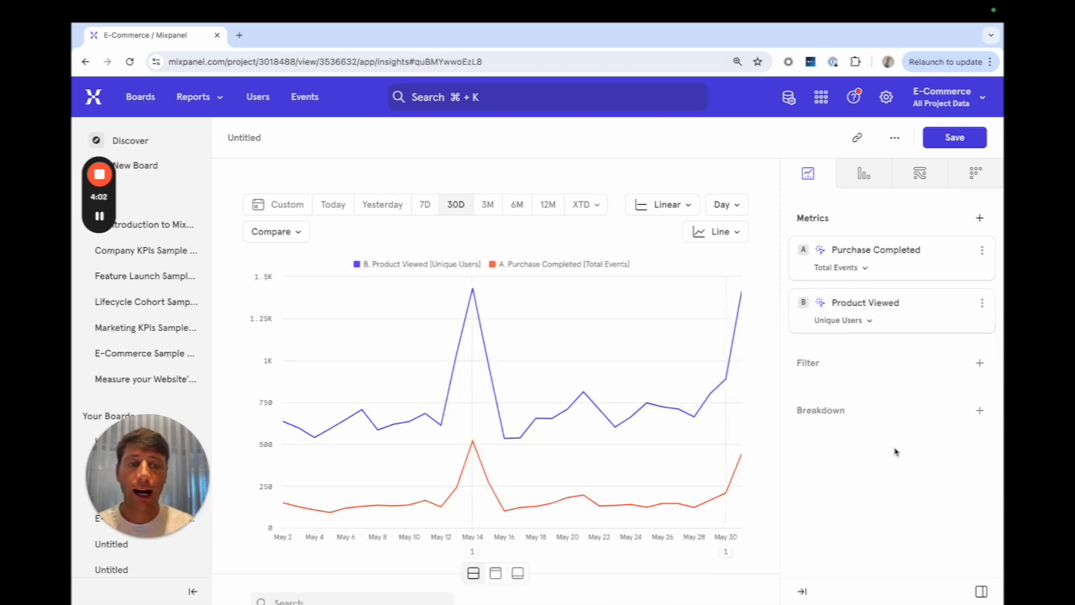
{"action": "mouse_move", "coordinate": [485, 476]}
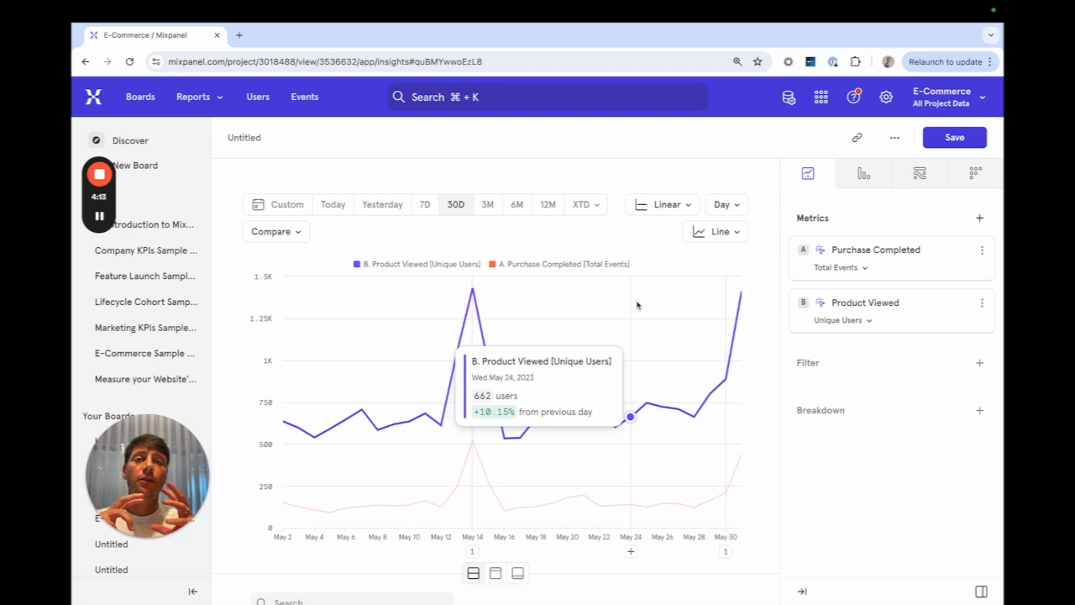
Step: Add a formula metric A/B that divides Purchase Completed by Product Viewed
{"action": "left_click", "coordinate": [978, 220]}
{"action": "left_click", "coordinate": [742, 289]}
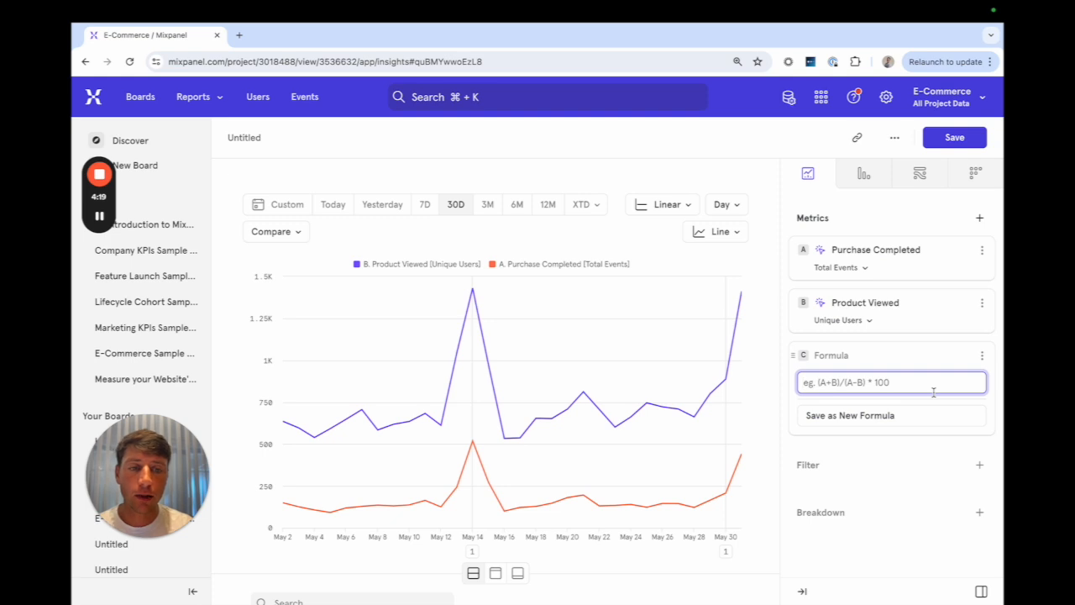
{"action": "type", "text": "A/B"}
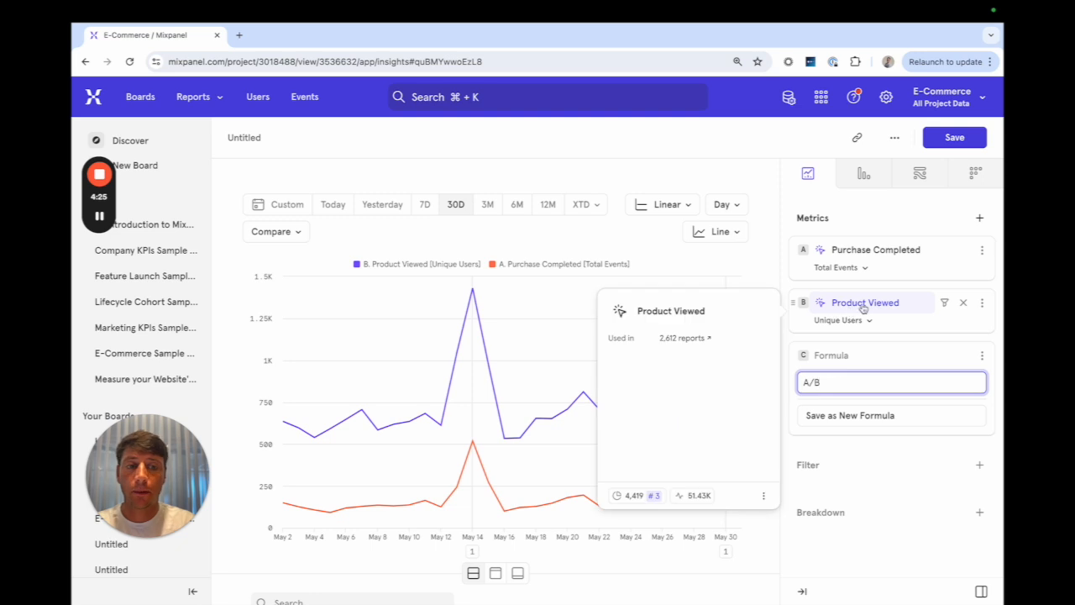
{"action": "left_click", "coordinate": [882, 417]}
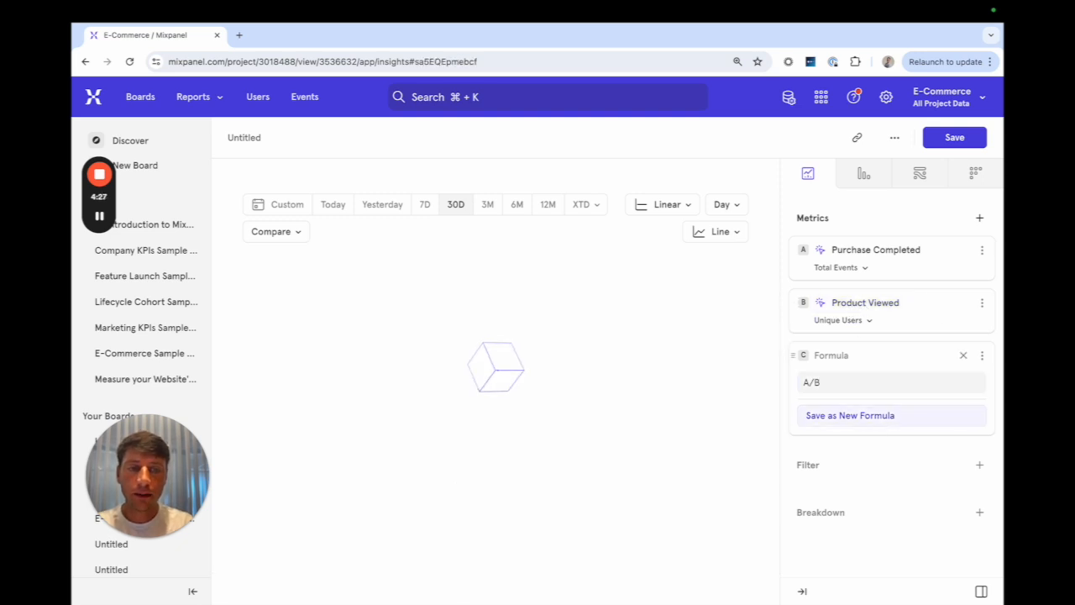
Step: Hide the Product Viewed and Purchase Completed metrics so only the formula is plotted
{"action": "left_click", "coordinate": [982, 302]}
{"action": "left_click", "coordinate": [907, 495]}
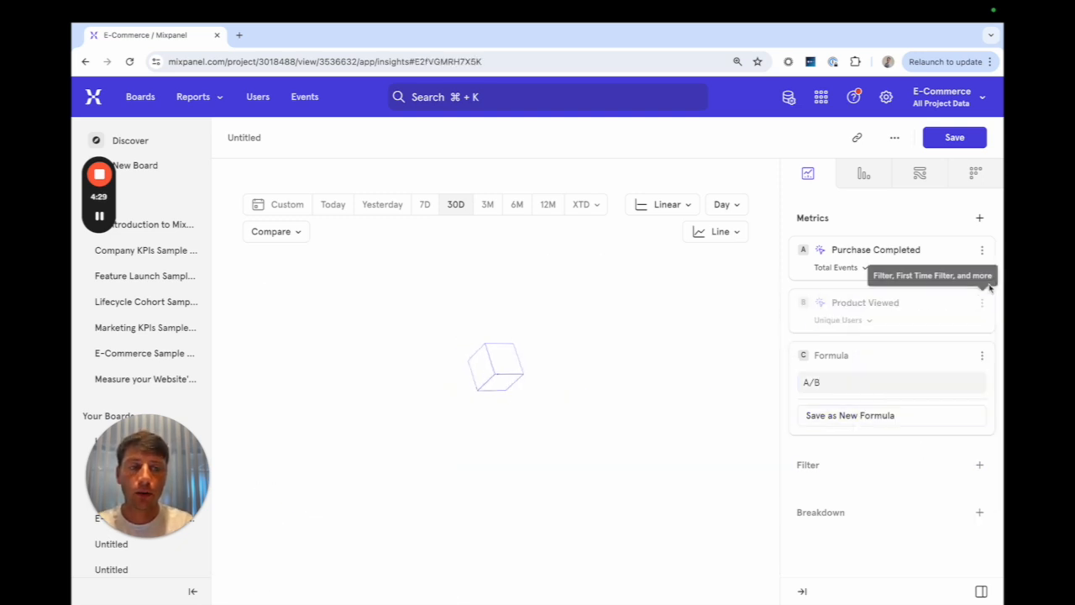
{"action": "left_click", "coordinate": [982, 250]}
{"action": "left_click", "coordinate": [907, 443]}
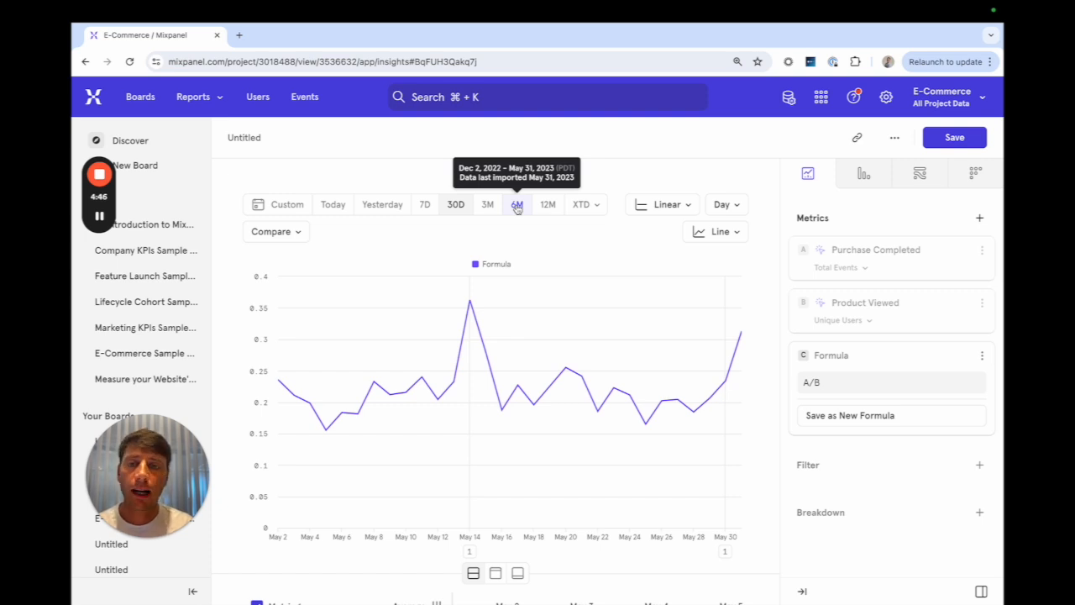
Step: Try the 7D, Yesterday and Today date ranges and view the chart types available for the report
{"action": "left_click", "coordinate": [430, 210]}
{"action": "left_click", "coordinate": [383, 208]}
{"action": "left_click", "coordinate": [344, 208]}
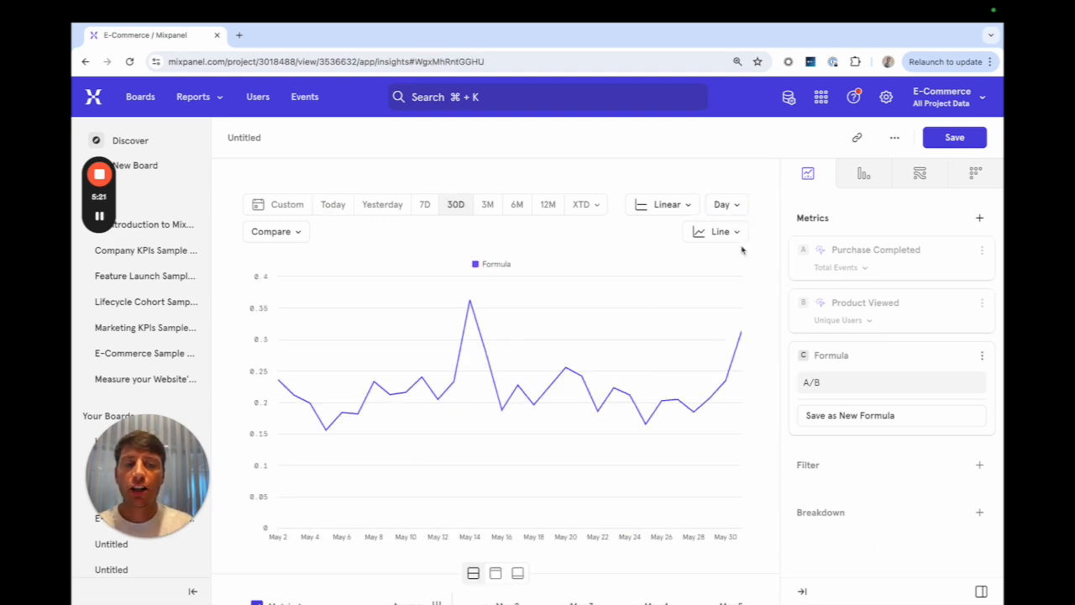
{"action": "left_click", "coordinate": [719, 232]}
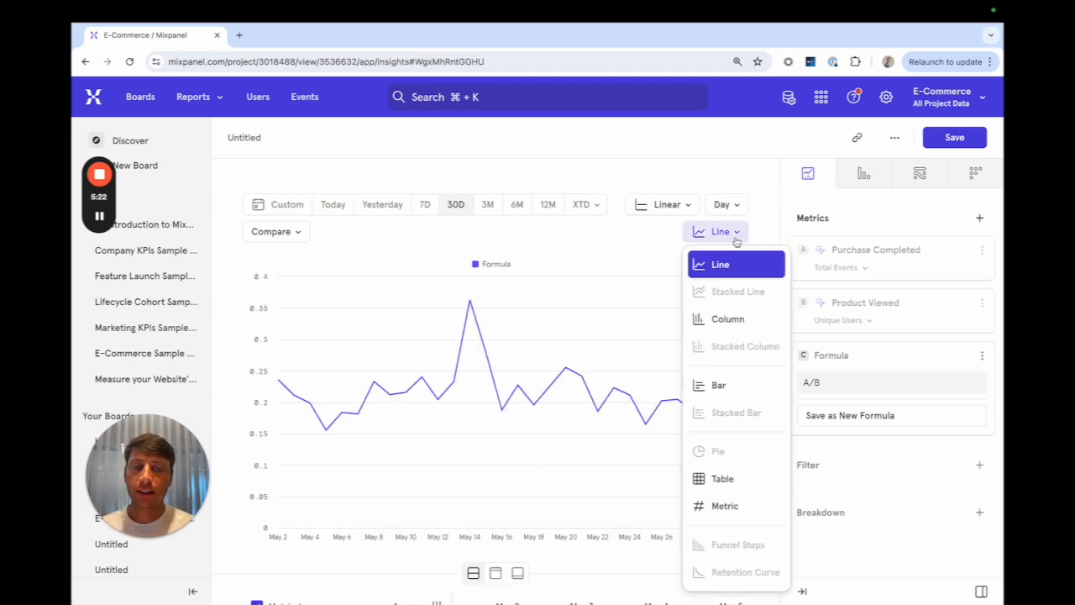
Step: Remove the formula and Product Viewed metrics from the report and make the hidden Purchase Completed metric visible again
{"action": "left_click", "coordinate": [965, 360]}
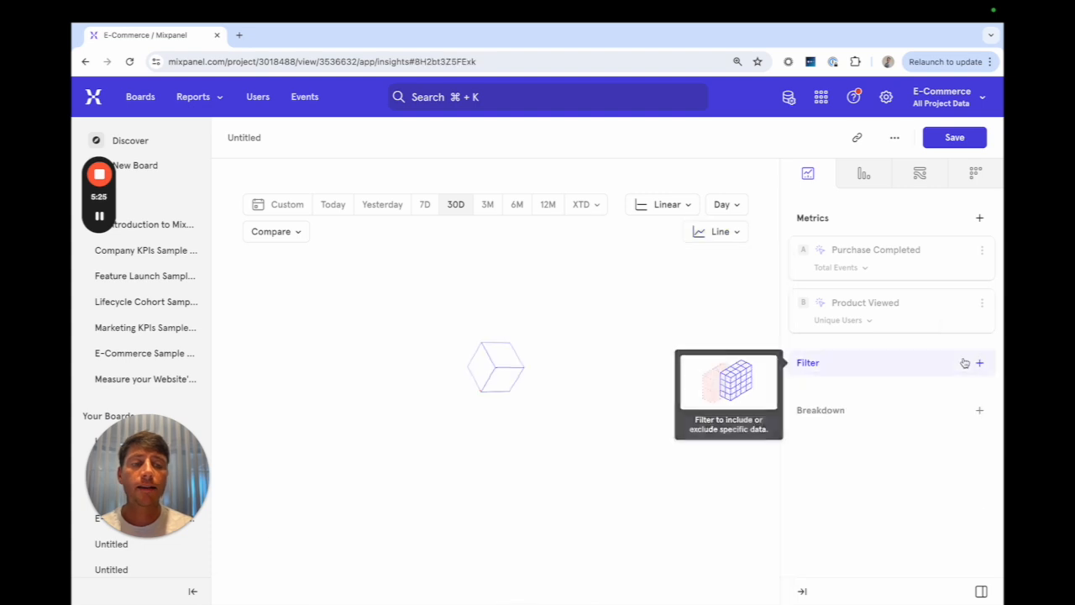
{"action": "left_click", "coordinate": [964, 302]}
{"action": "left_click", "coordinate": [982, 249]}
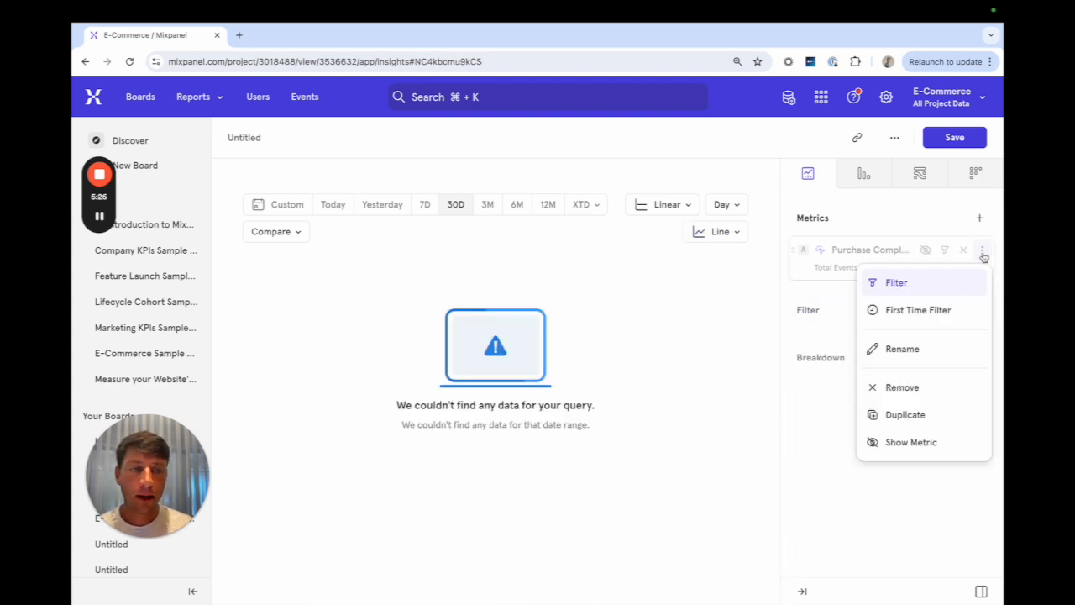
{"action": "left_click", "coordinate": [915, 442]}
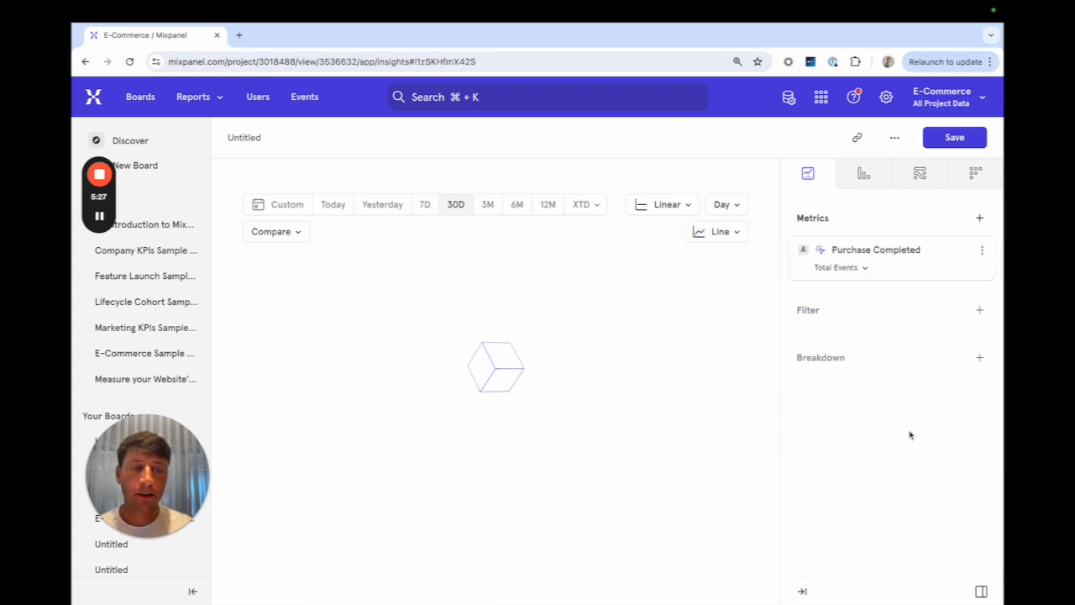
Step: Display Purchase Completed as a bar chart and inspect the details of its bar
{"action": "left_click", "coordinate": [737, 232]}
{"action": "left_click", "coordinate": [739, 386]}
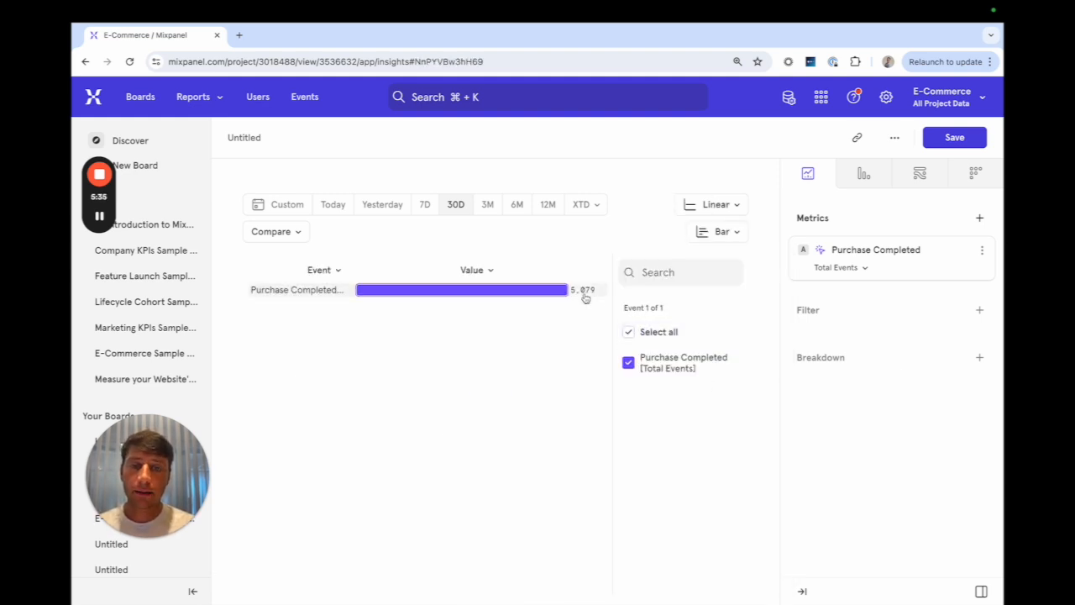
{"action": "mouse_move", "coordinate": [574, 294]}
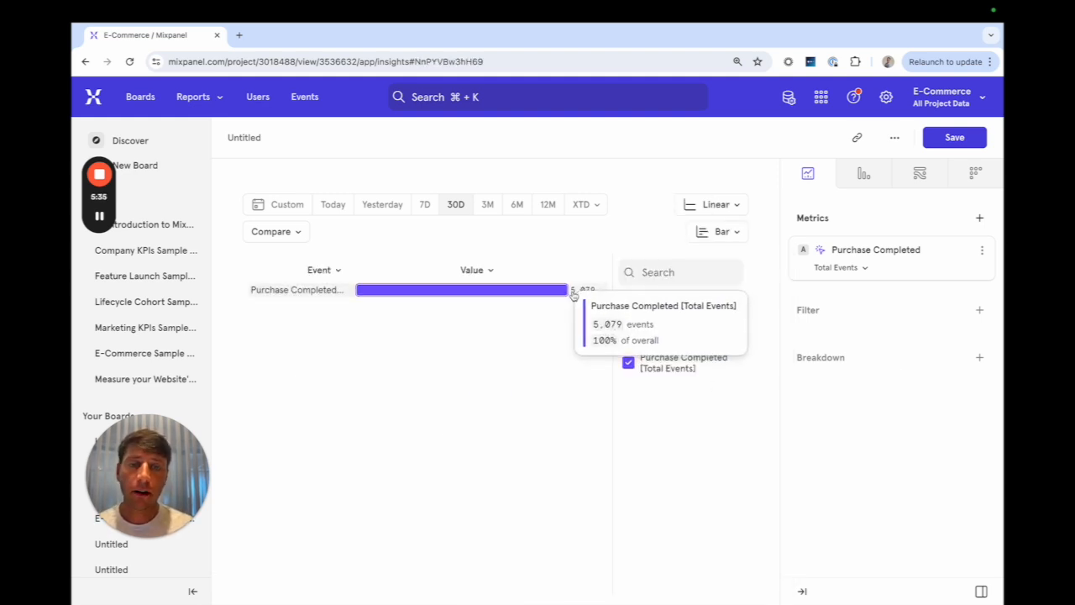
Step: Break down Purchase Completed by Payment Method and by Shipping Method
{"action": "left_click", "coordinate": [823, 356]}
{"action": "left_click", "coordinate": [793, 266]}
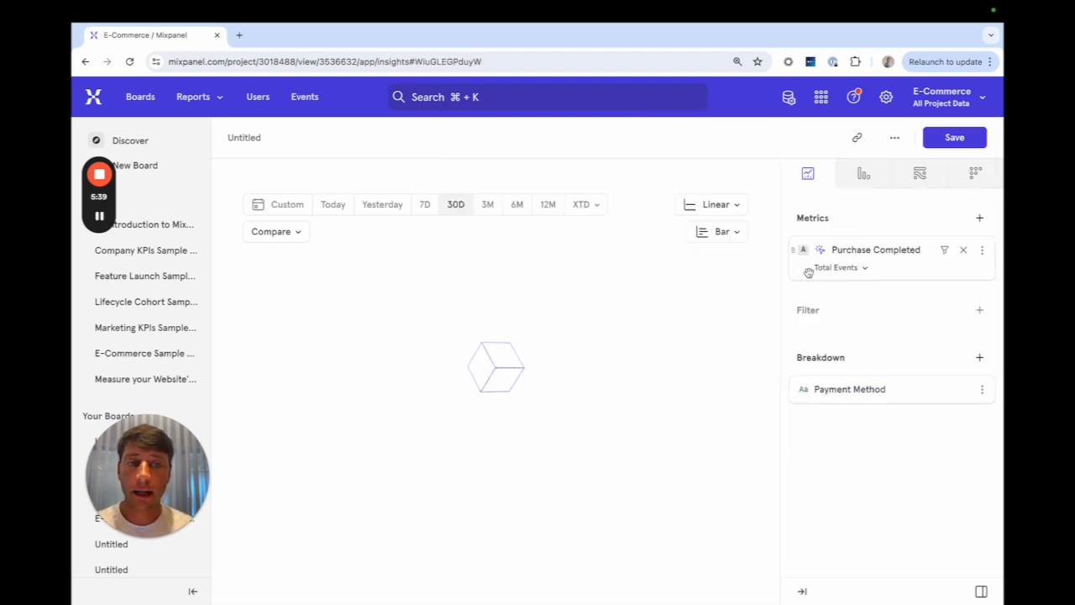
{"action": "left_click", "coordinate": [845, 358]}
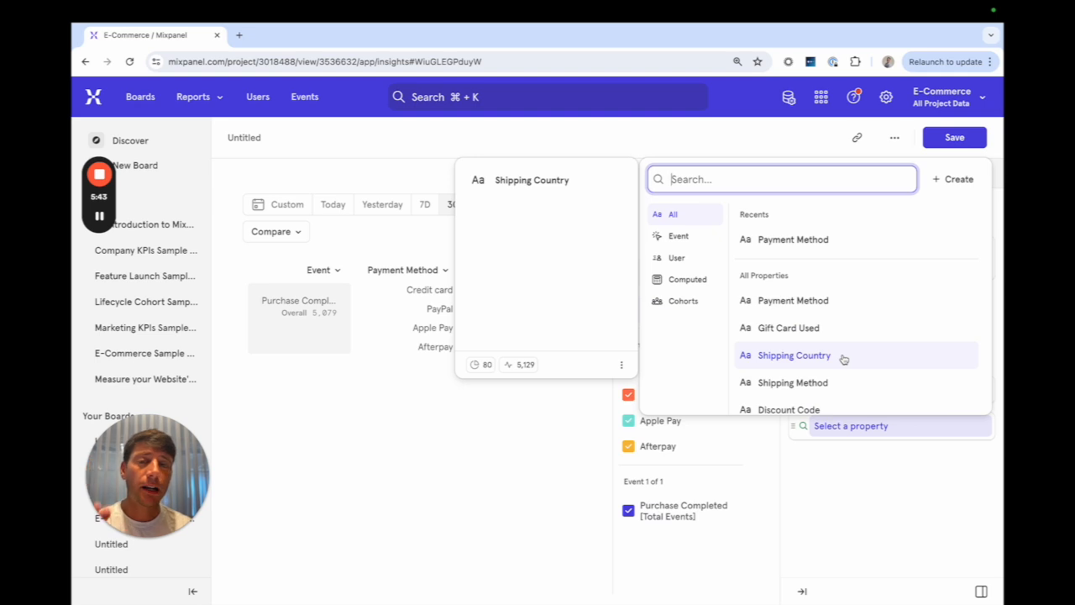
{"action": "scroll", "coordinate": [845, 359], "scroll_direction": "down", "scroll_amount": 1}
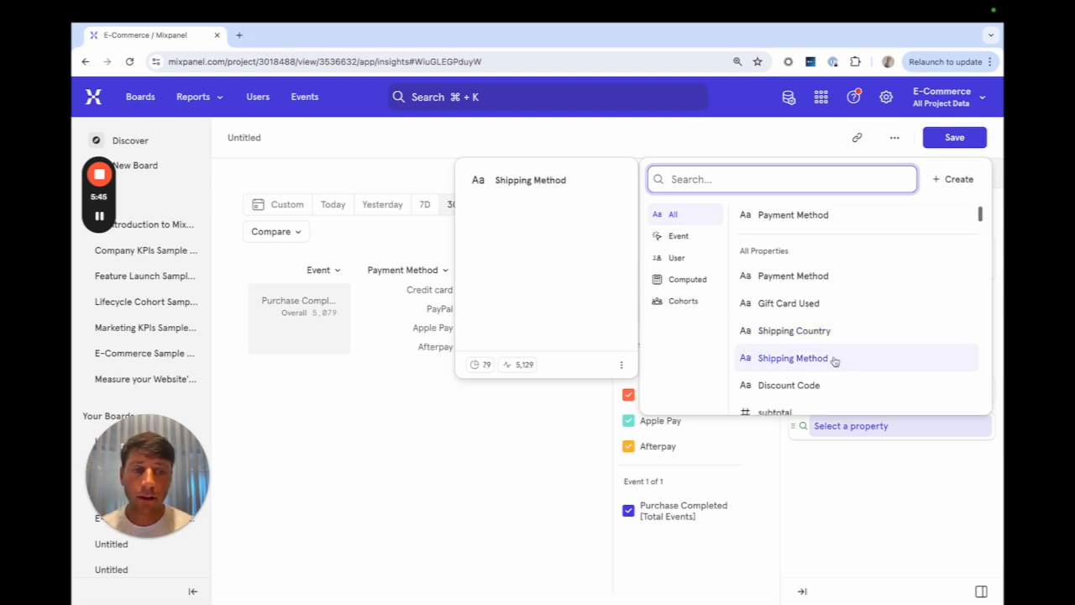
{"action": "left_click", "coordinate": [843, 359]}
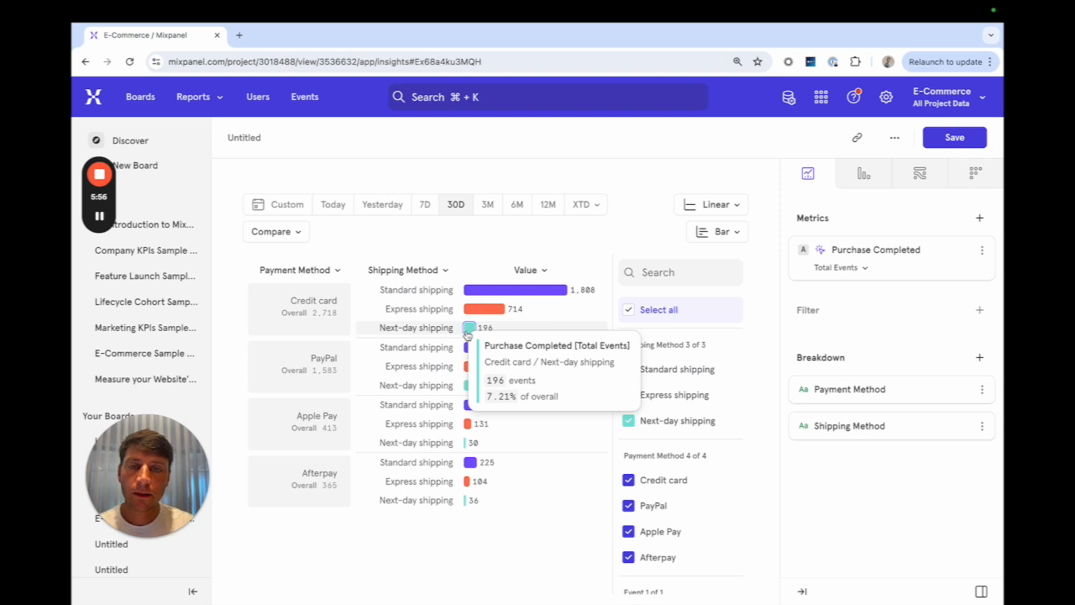
Step: Try comparing the purchase breakdown with the previous month, inspect a credit card bar, and clear the comparison
{"action": "left_click", "coordinate": [286, 235]}
{"action": "mouse_move", "coordinate": [296, 265]}
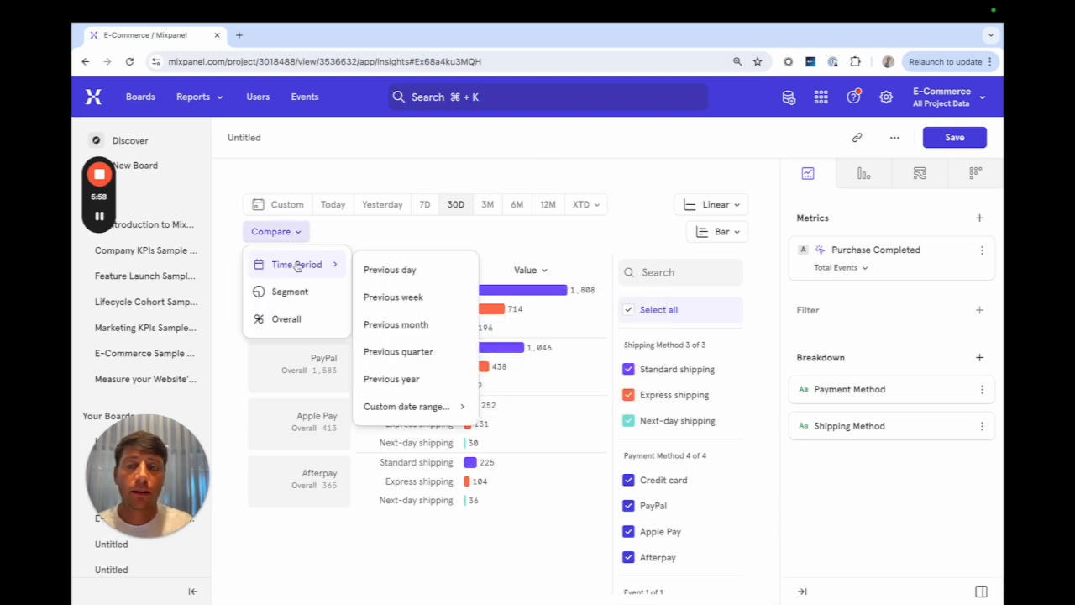
{"action": "left_click", "coordinate": [408, 327]}
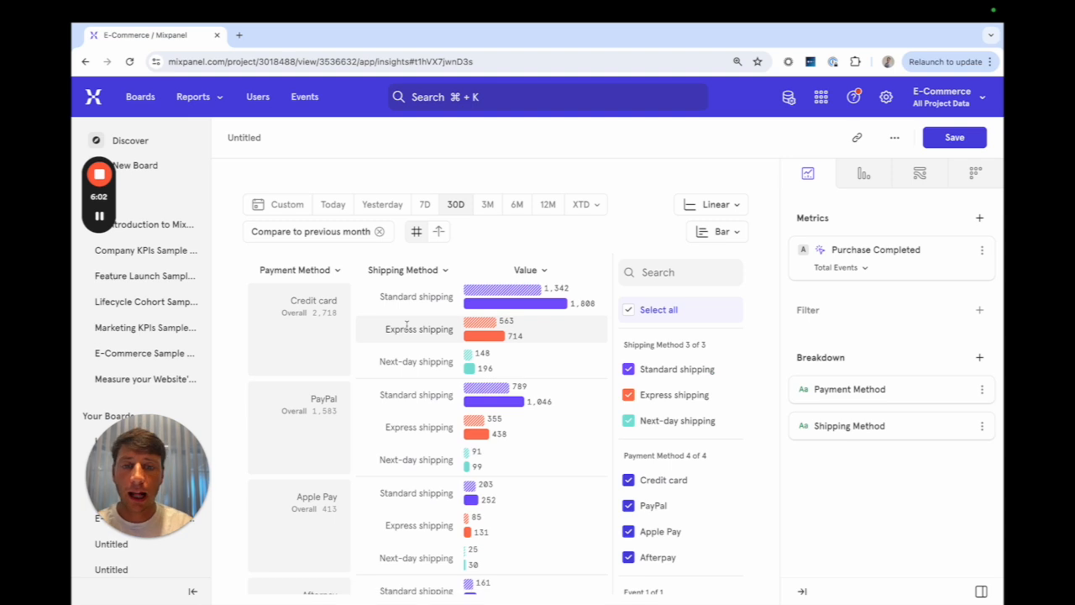
{"action": "mouse_move", "coordinate": [508, 292]}
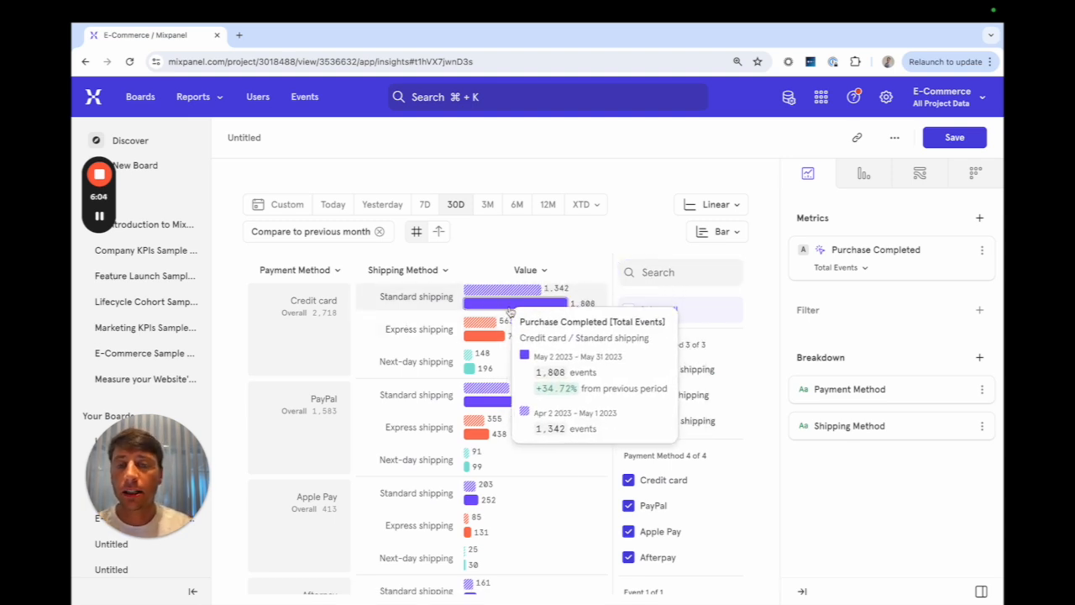
{"action": "left_click", "coordinate": [379, 231]}
Step: Compare the shipping method segments against Express shipping as the baseline
{"action": "left_click", "coordinate": [299, 233]}
{"action": "left_click", "coordinate": [288, 291]}
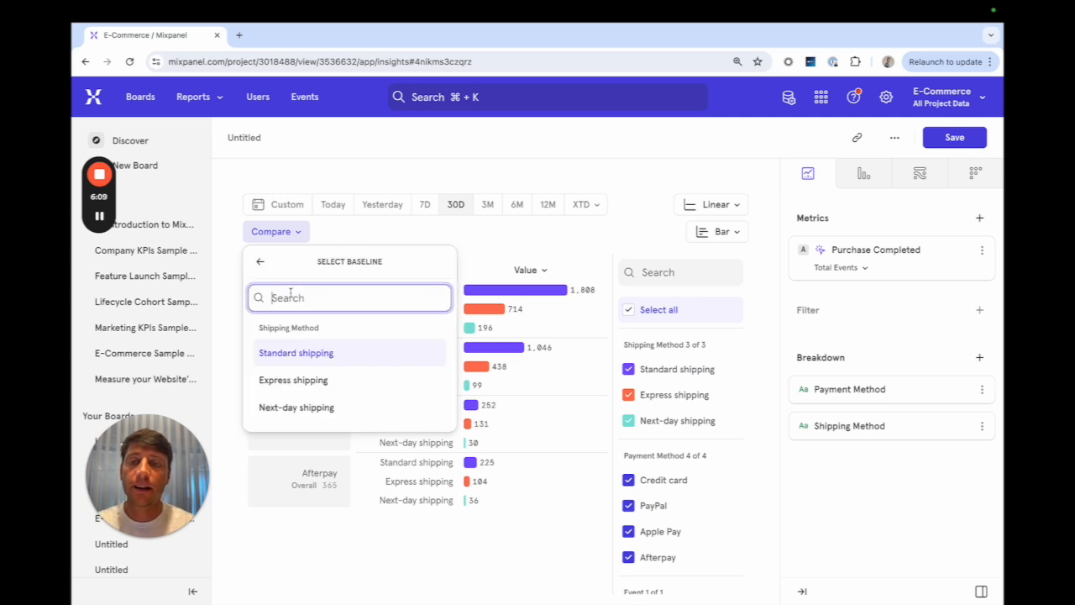
{"action": "left_click", "coordinate": [311, 380]}
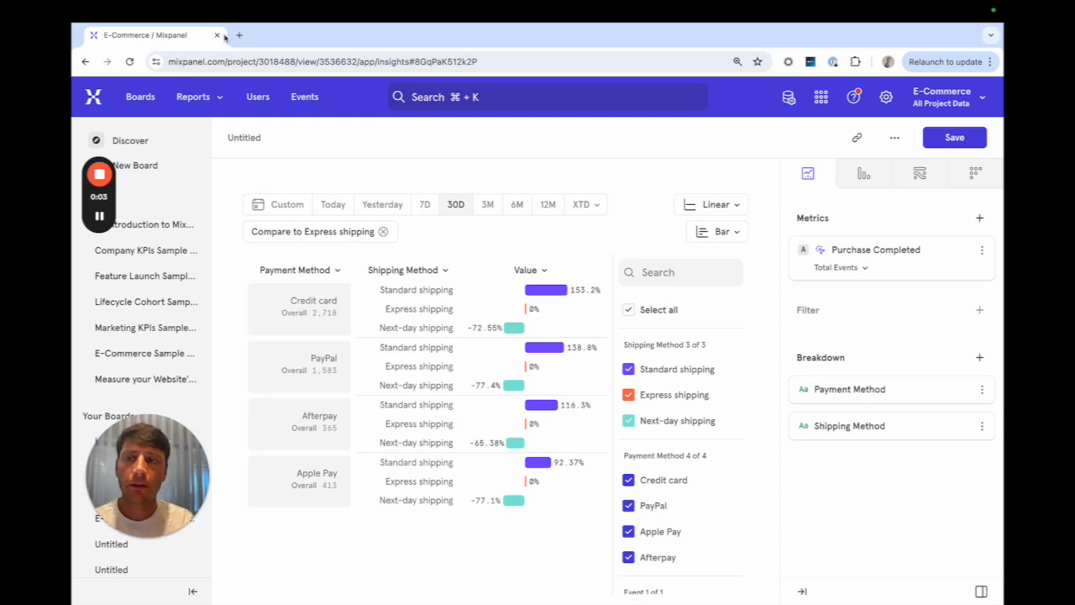
Step: Start a new Funnels report with Product Viewed as the first step and Cart Viewed as the second
{"action": "left_click", "coordinate": [210, 98]}
{"action": "left_click", "coordinate": [237, 214]}
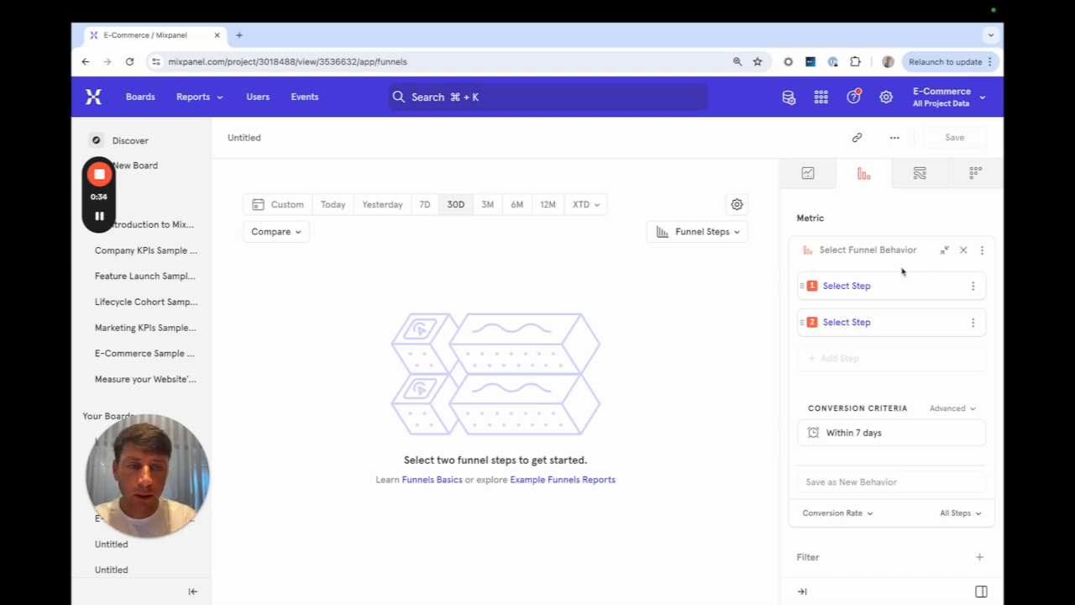
{"action": "left_click", "coordinate": [866, 285]}
{"action": "type", "text": "prod"}
{"action": "key", "text": "Return"}
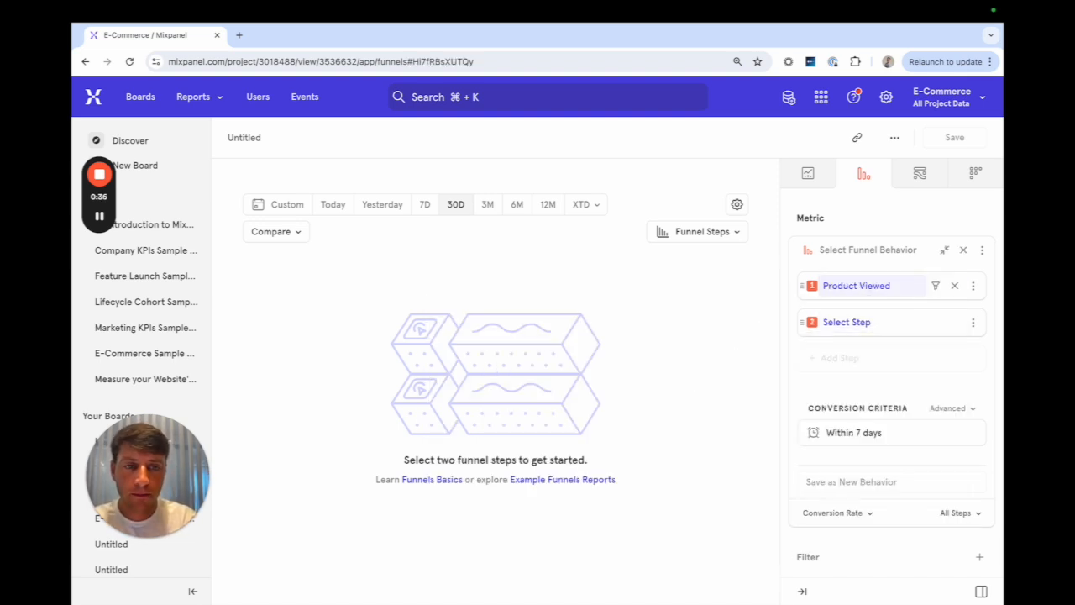
{"action": "left_click", "coordinate": [865, 322]}
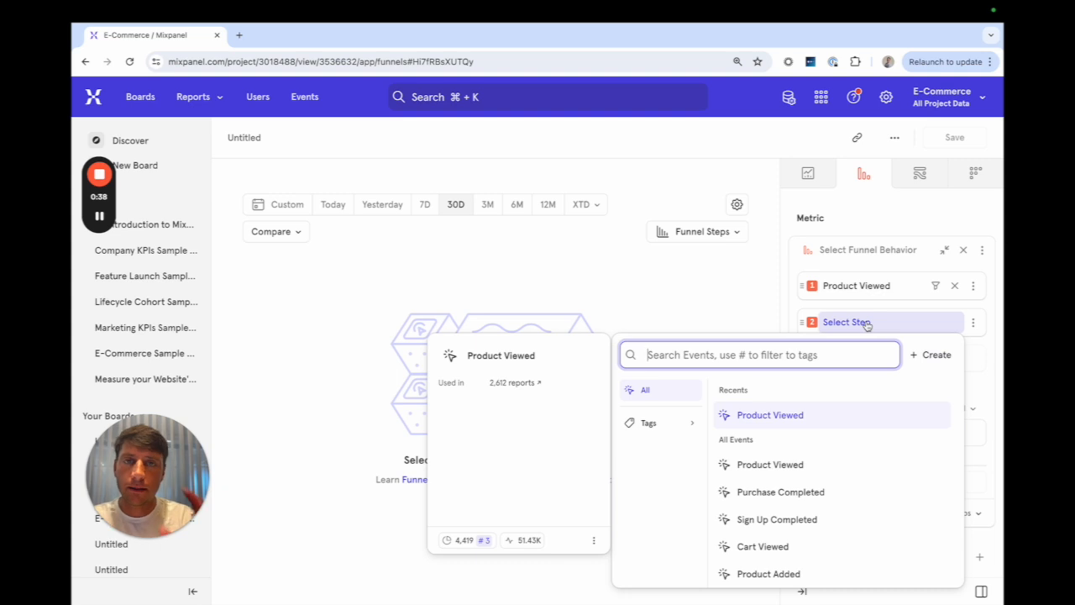
{"action": "type", "text": "cart"}
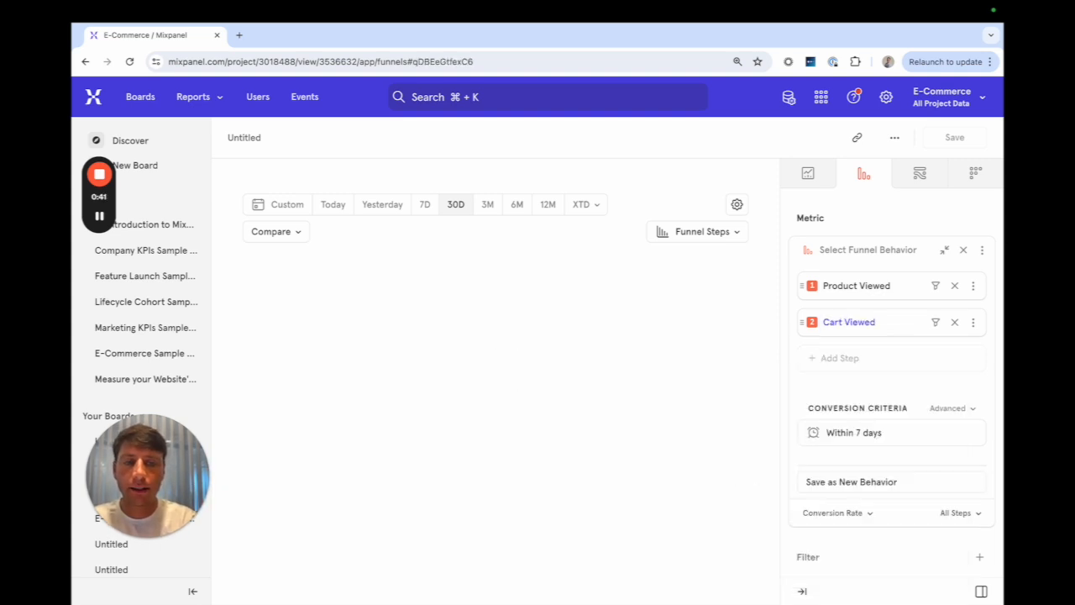
{"action": "key", "text": "Return"}
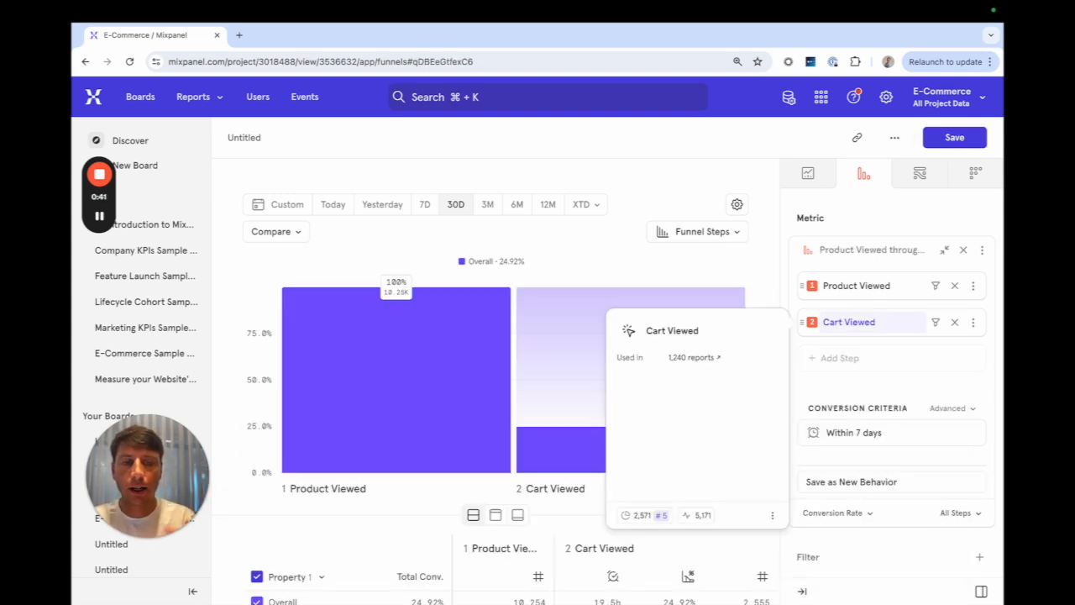
Step: Add Purchase Completed as the third step of the funnel
{"action": "left_click", "coordinate": [840, 358]}
{"action": "type", "text": "puir"}
{"action": "key", "text": "BackSpace"}
{"action": "key", "text": "BackSpace"}
{"action": "type", "text": "r"}
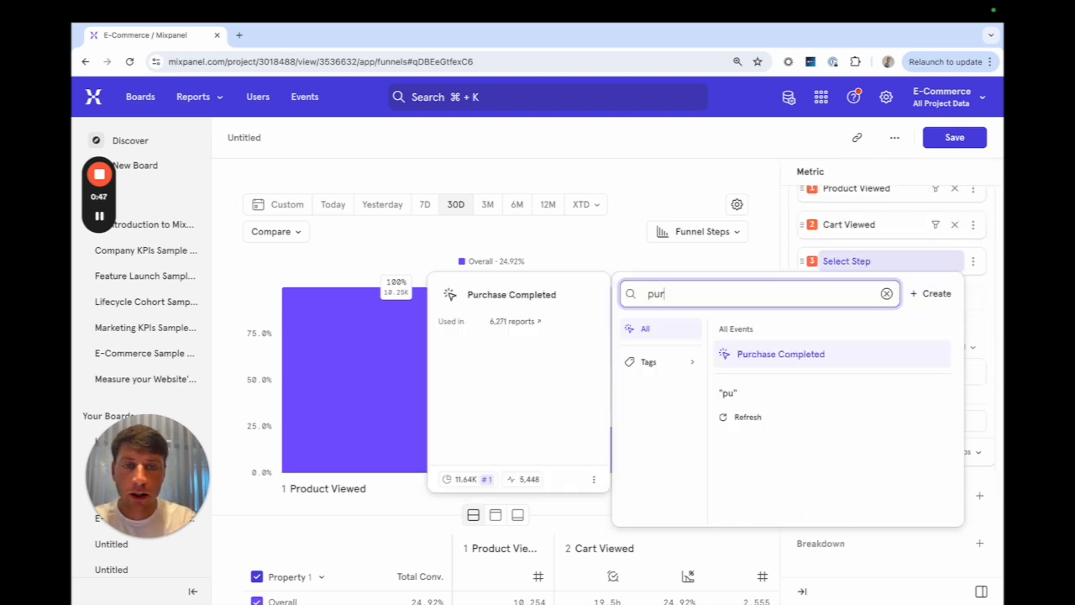
{"action": "key", "text": "Return"}
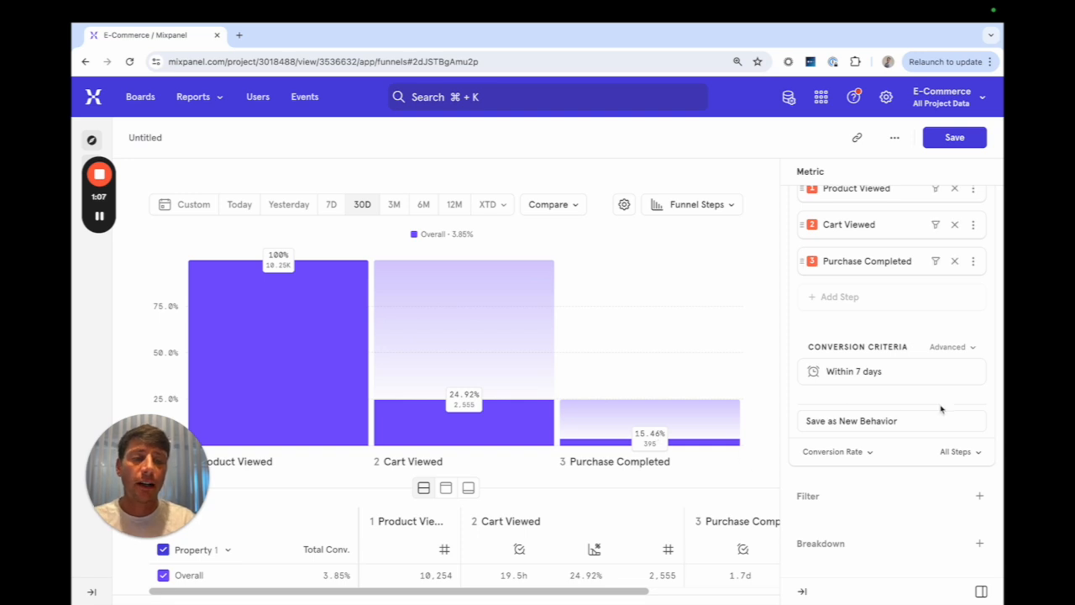
Step: Set the funnel's conversion window to 1 session and examine the Purchase Completed conversion
{"action": "mouse_move", "coordinate": [859, 373]}
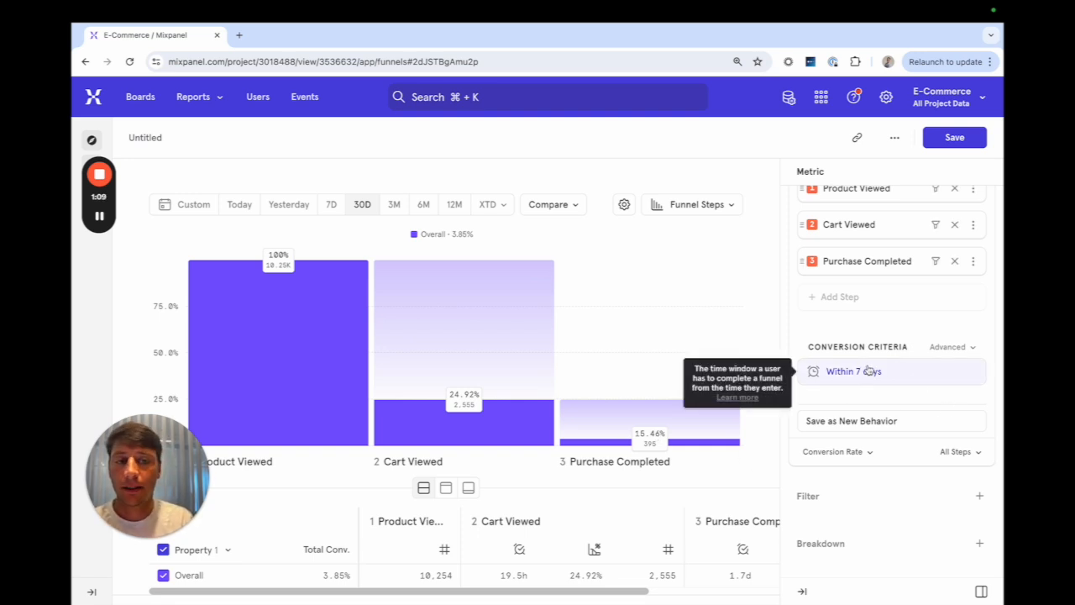
{"action": "left_click", "coordinate": [870, 372]}
{"action": "left_click", "coordinate": [924, 460]}
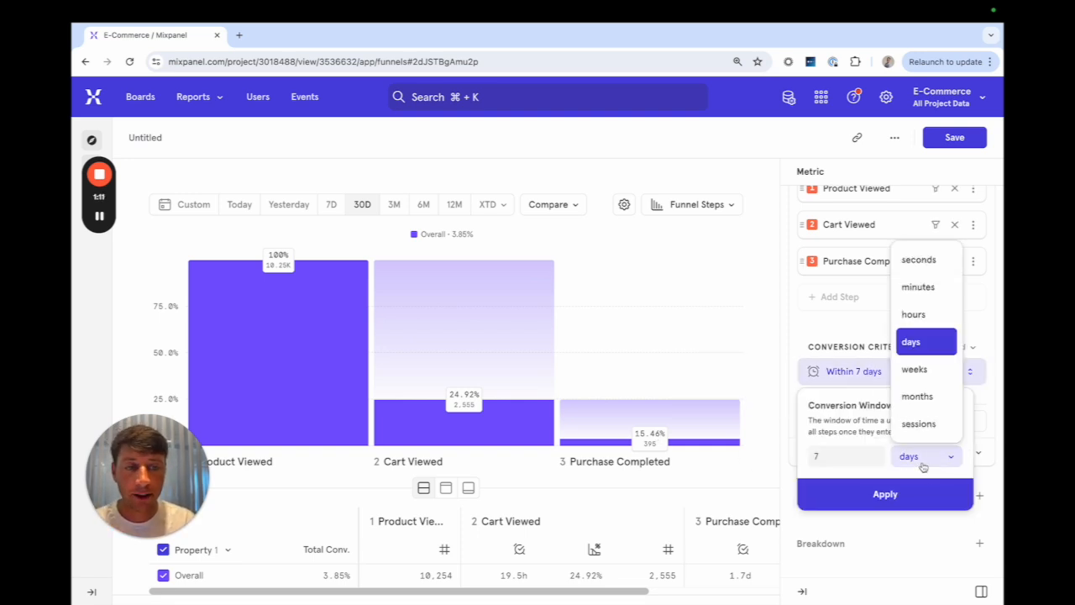
{"action": "left_click", "coordinate": [923, 424]}
{"action": "left_click", "coordinate": [847, 451]}
{"action": "type", "text": "1"}
{"action": "left_click", "coordinate": [840, 502]}
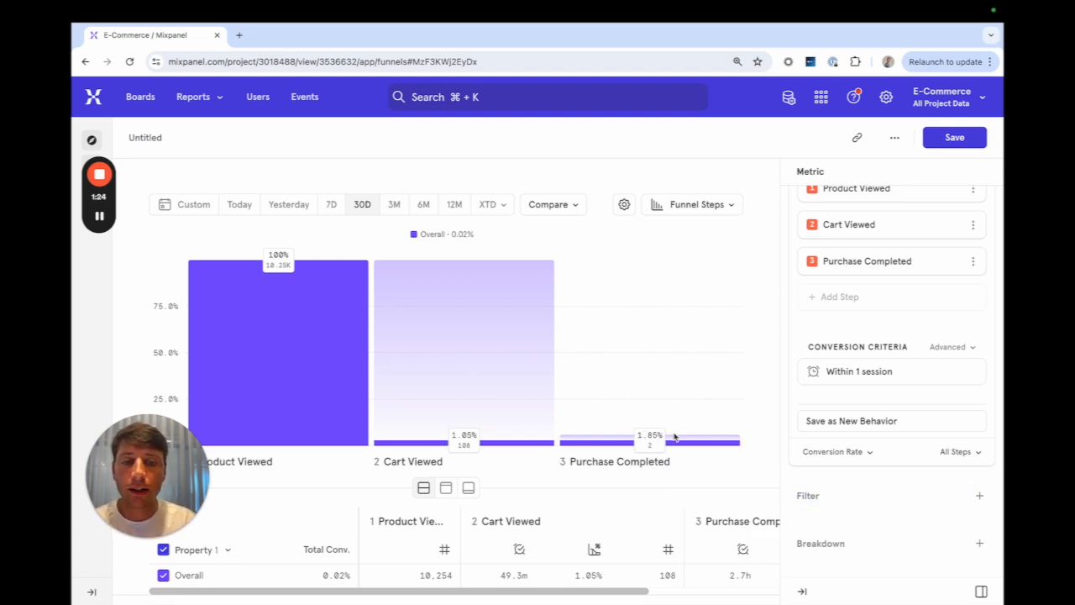
{"action": "mouse_move", "coordinate": [684, 440]}
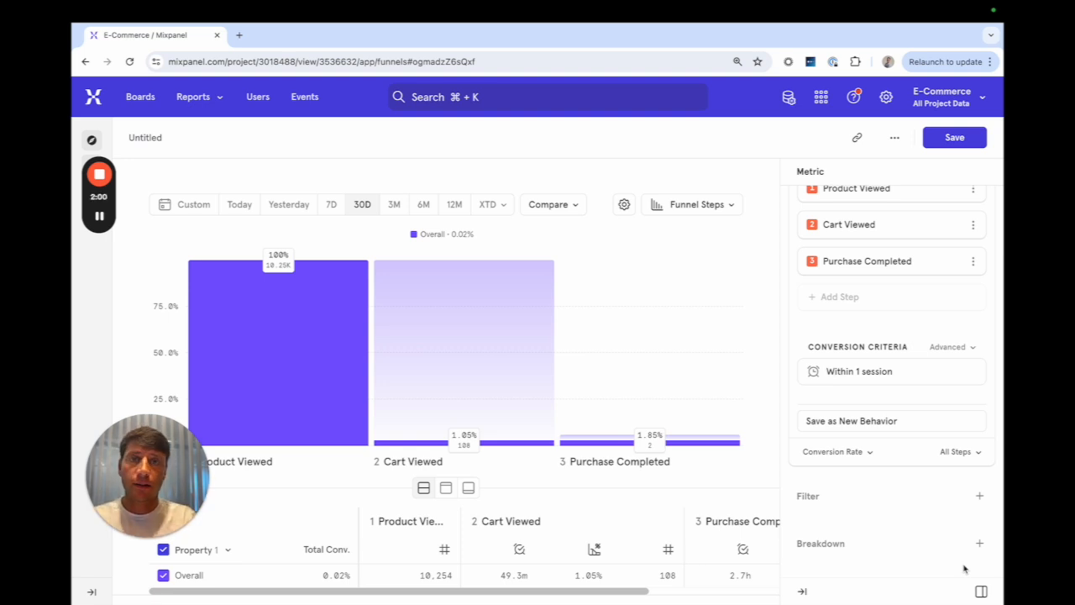
Step: Break down the funnel by the Brand of the cart items and inspect the Purchase Completed bars
{"action": "mouse_move", "coordinate": [870, 544]}
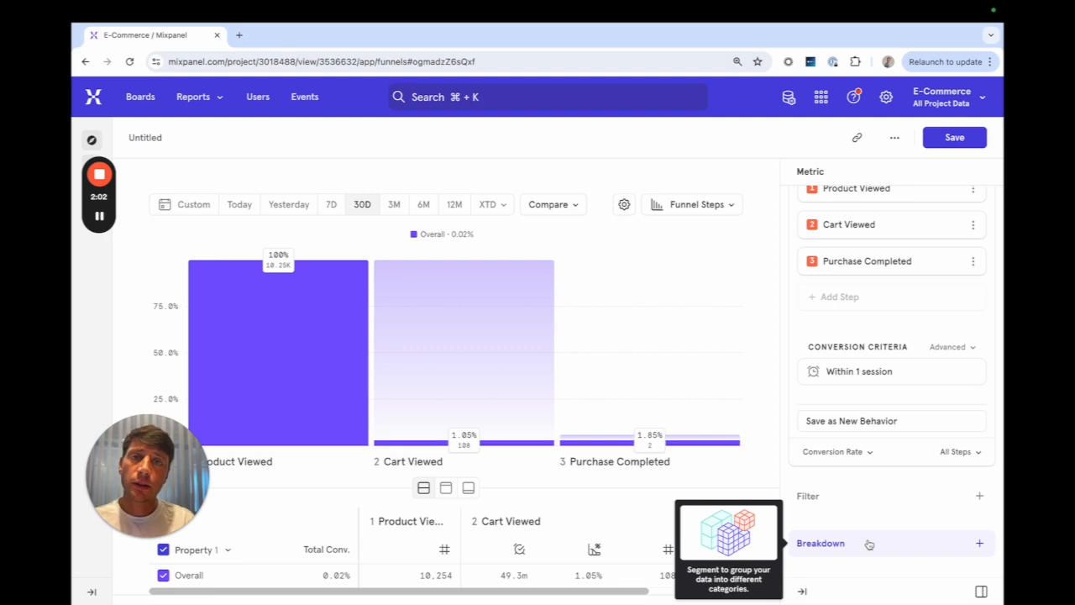
{"action": "left_click", "coordinate": [870, 544]}
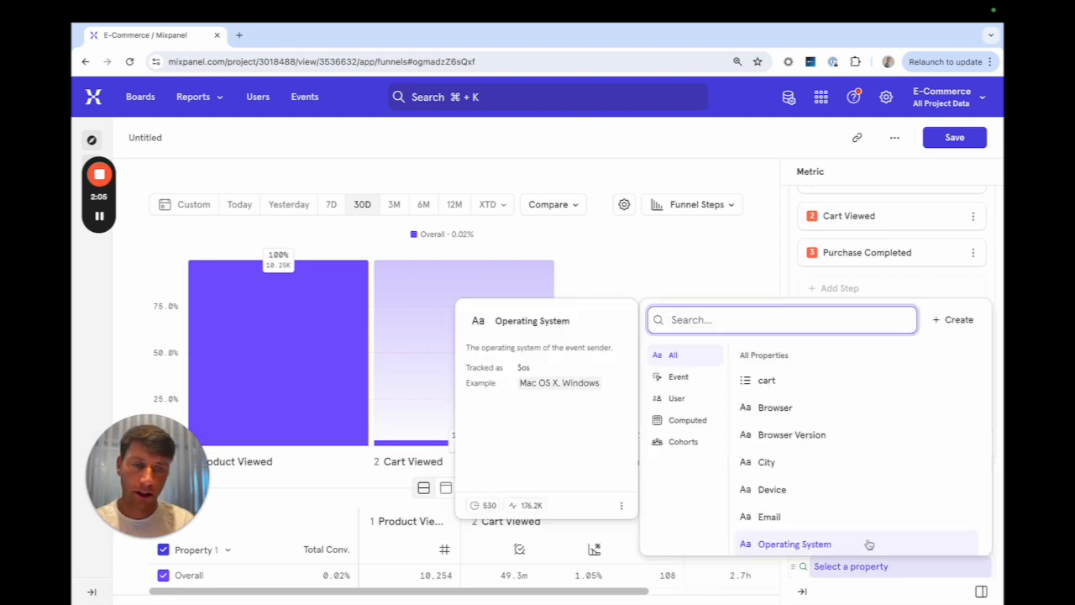
{"action": "left_click", "coordinate": [783, 387]}
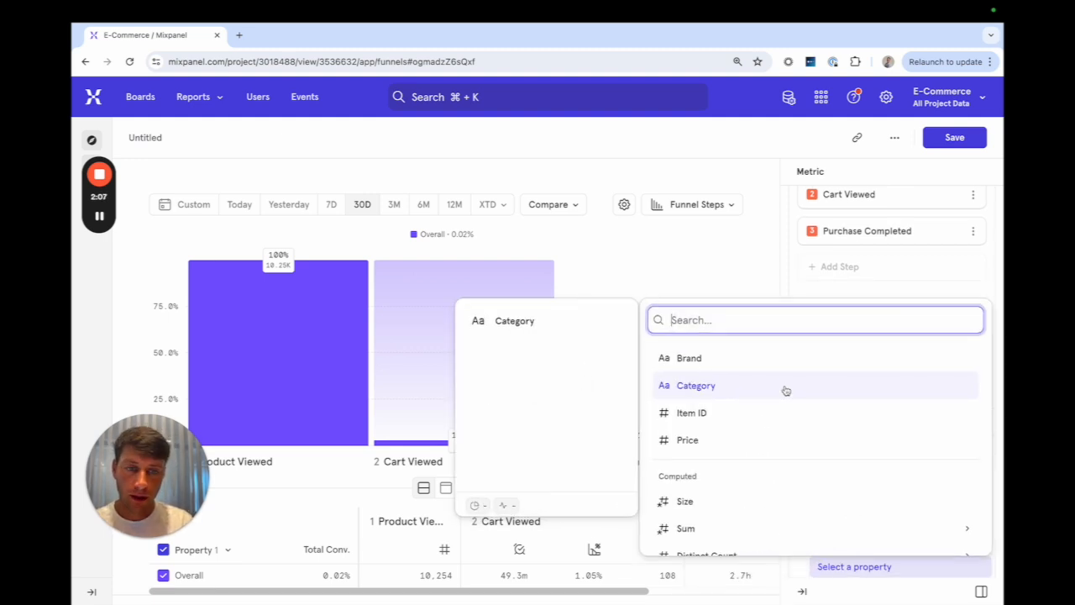
{"action": "left_click", "coordinate": [720, 367]}
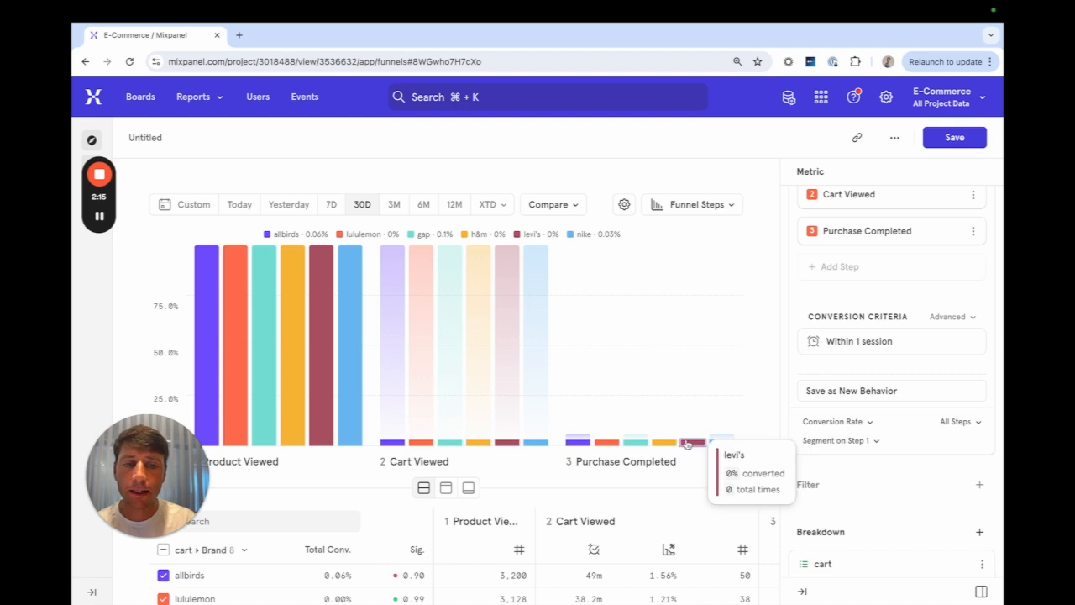
{"action": "mouse_move", "coordinate": [636, 440]}
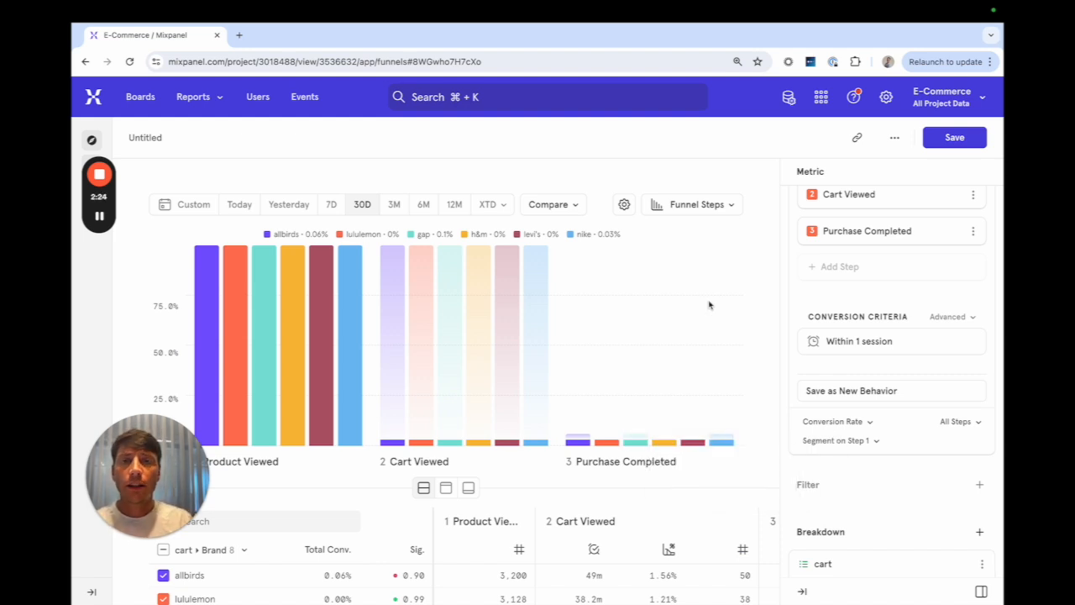
Step: View the measurement options available for the funnel, including Time to Convert
{"action": "left_click", "coordinate": [831, 423]}
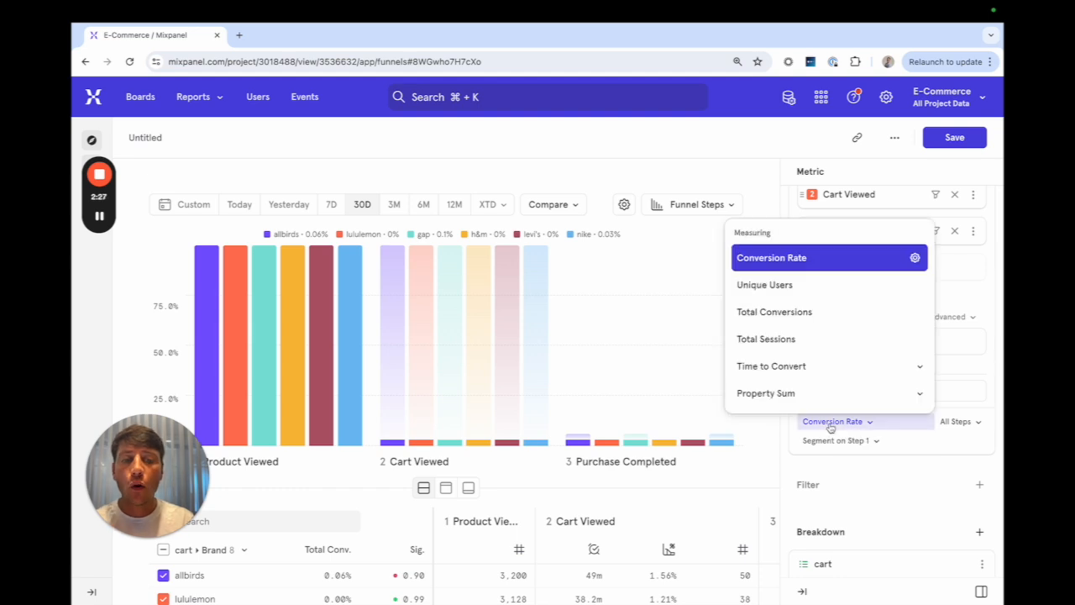
{"action": "left_click", "coordinate": [804, 365]}
{"action": "left_click", "coordinate": [667, 313]}
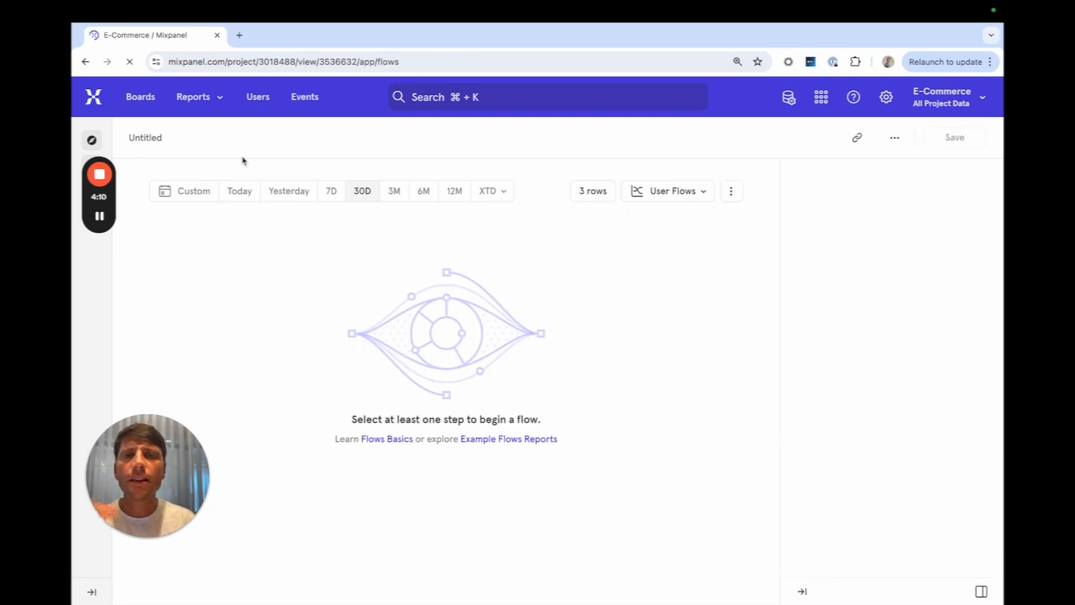
Step: Start a Flows report with Purchase Completed as its anchor step
{"action": "left_click", "coordinate": [206, 97]}
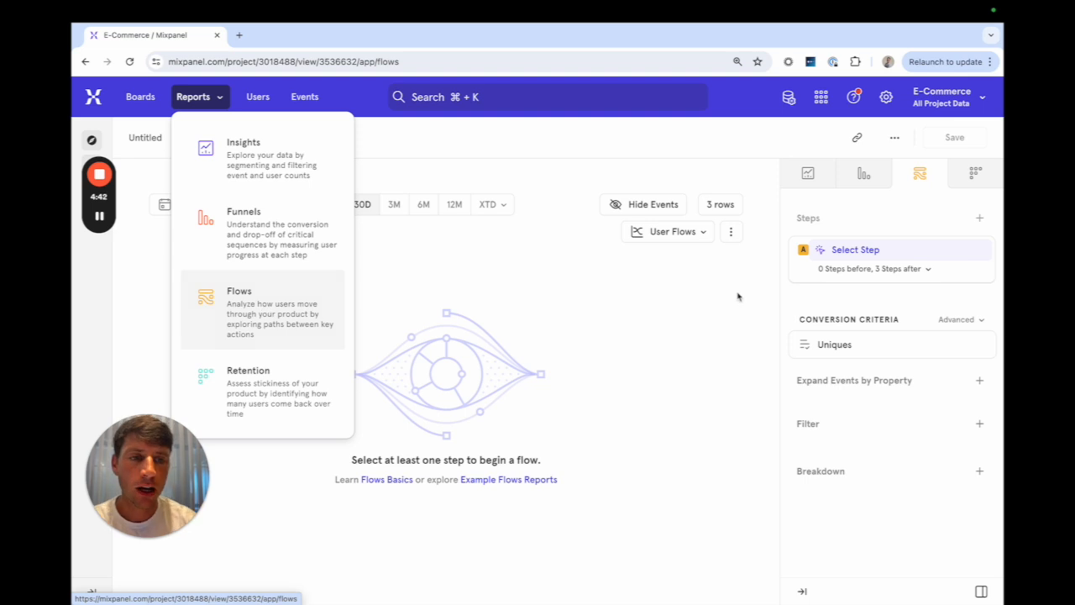
{"action": "left_click", "coordinate": [866, 249]}
{"action": "left_click", "coordinate": [815, 340]}
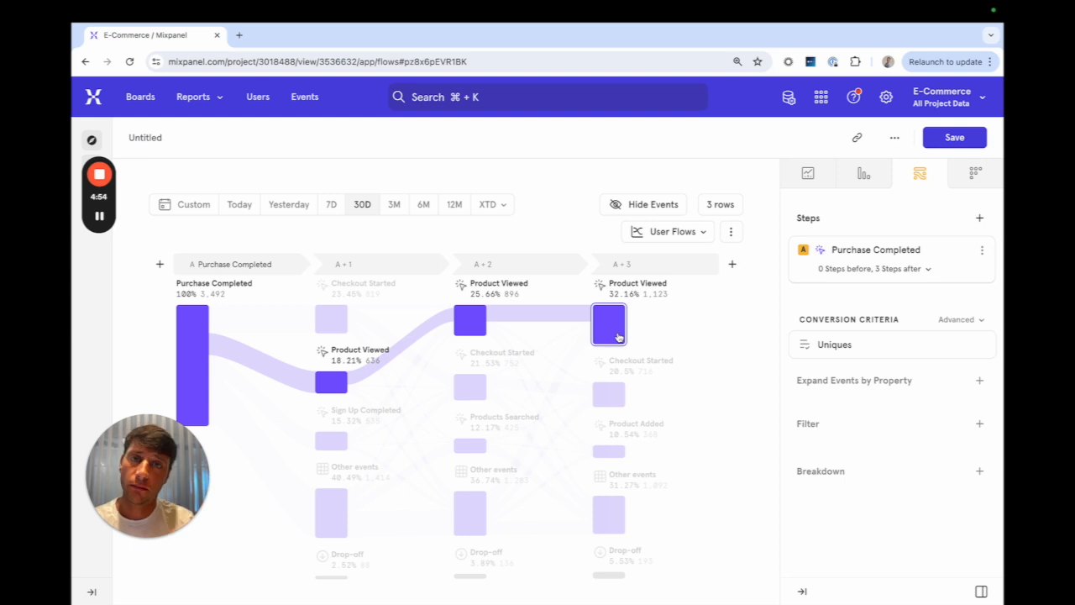
Step: Show 3 steps before the Purchase Completed event in the flow
{"action": "left_click", "coordinate": [838, 272]}
{"action": "double_click", "coordinate": [835, 373]}
{"action": "type", "text": "3"}
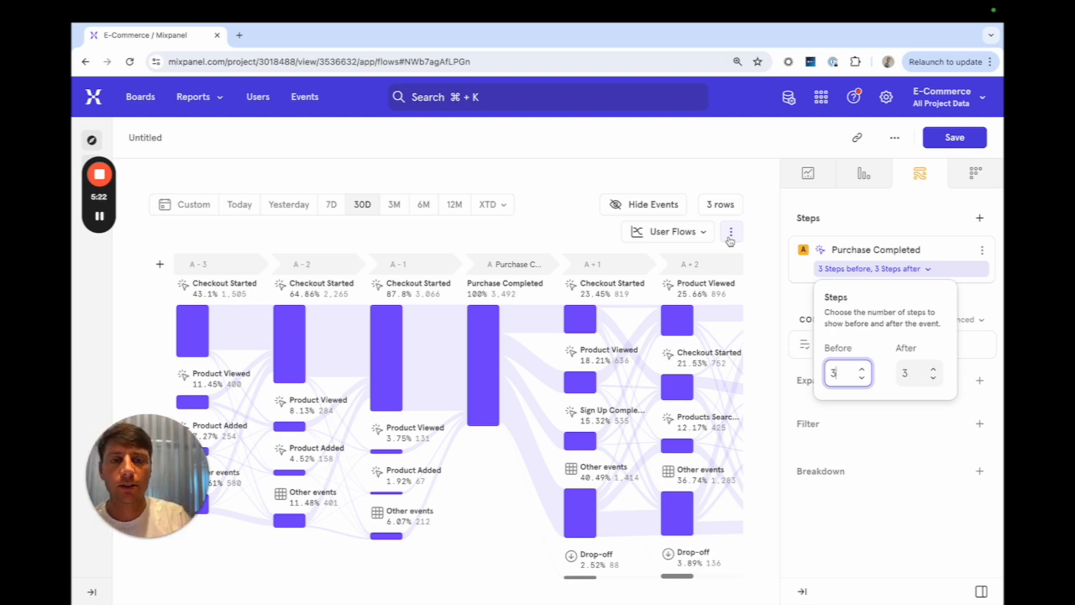
Step: Collapse repeated events in the flow and expand the Purchase Completed step by Payment Method
{"action": "left_click", "coordinate": [731, 234]}
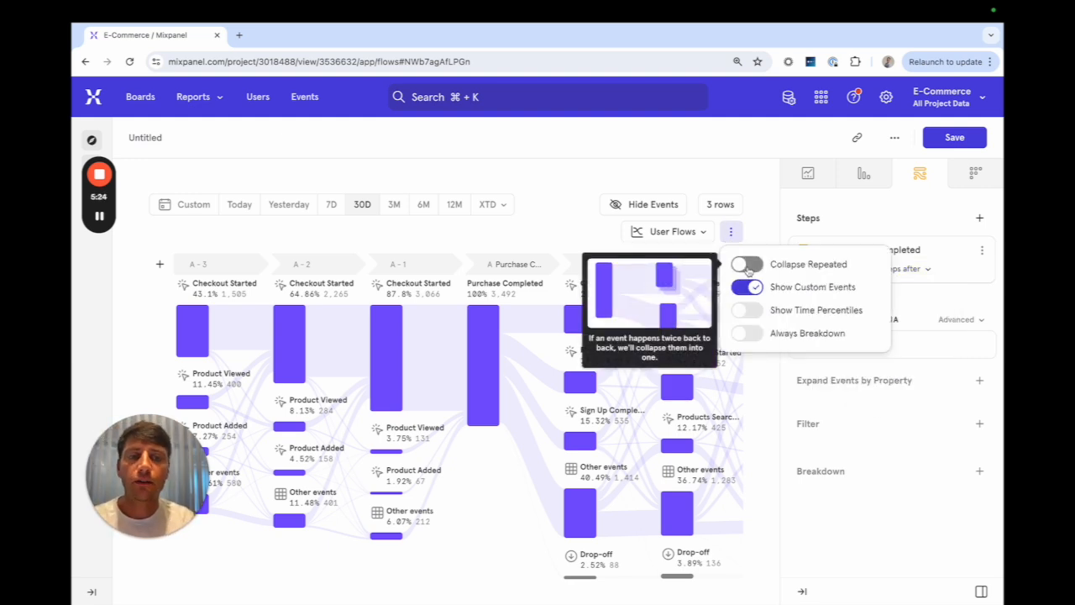
{"action": "left_click", "coordinate": [747, 265]}
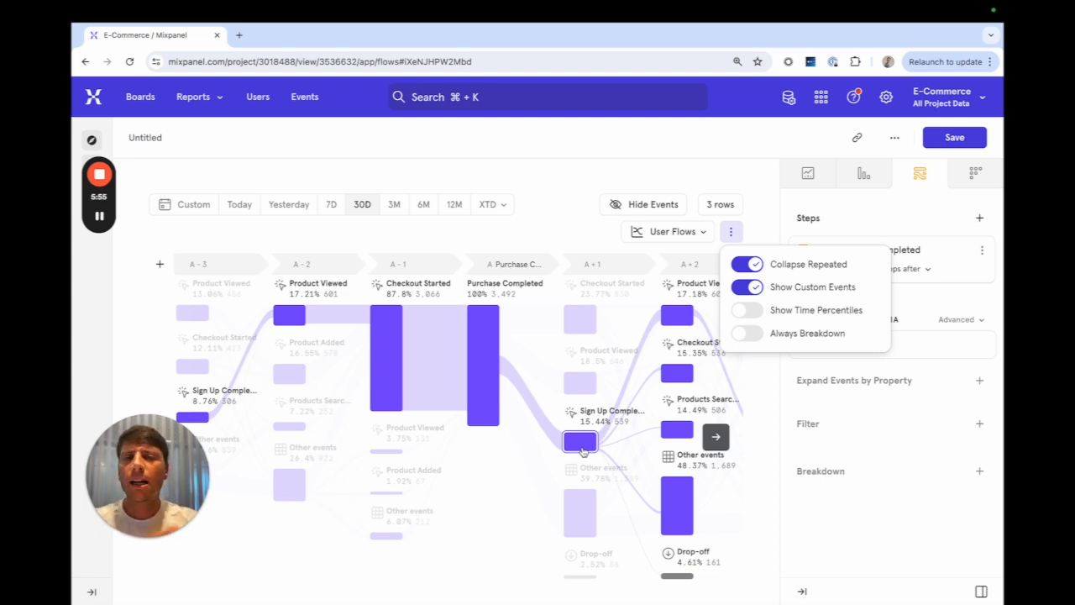
{"action": "left_click", "coordinate": [486, 361]}
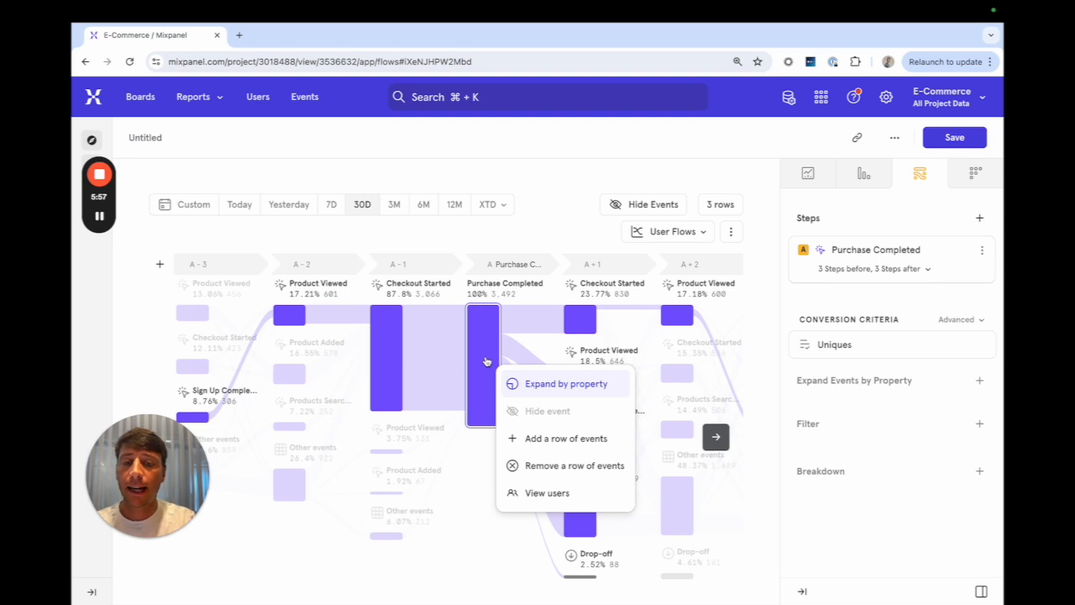
{"action": "left_click", "coordinate": [544, 383]}
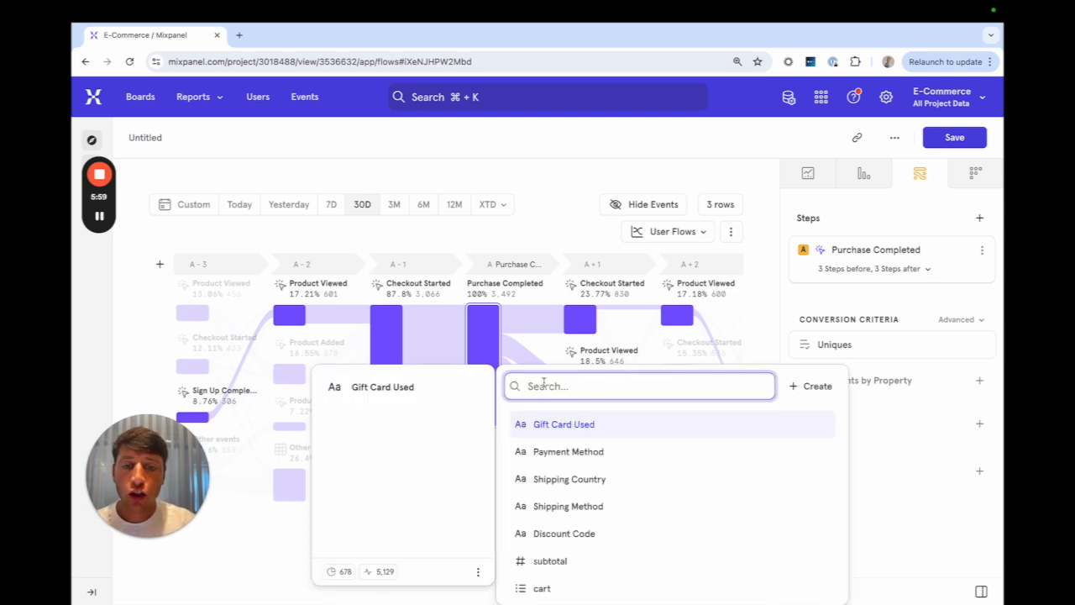
{"action": "left_click", "coordinate": [561, 451]}
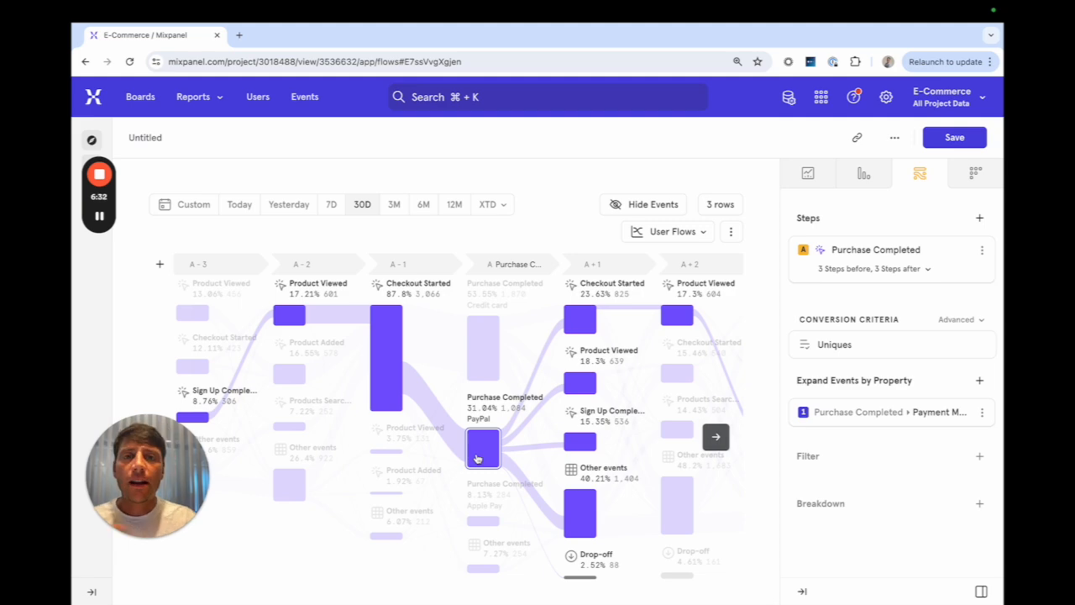
Step: Start a Retention report with Purchase Completed as both the first and the returning event
{"action": "left_click", "coordinate": [210, 97]}
{"action": "left_click", "coordinate": [260, 363]}
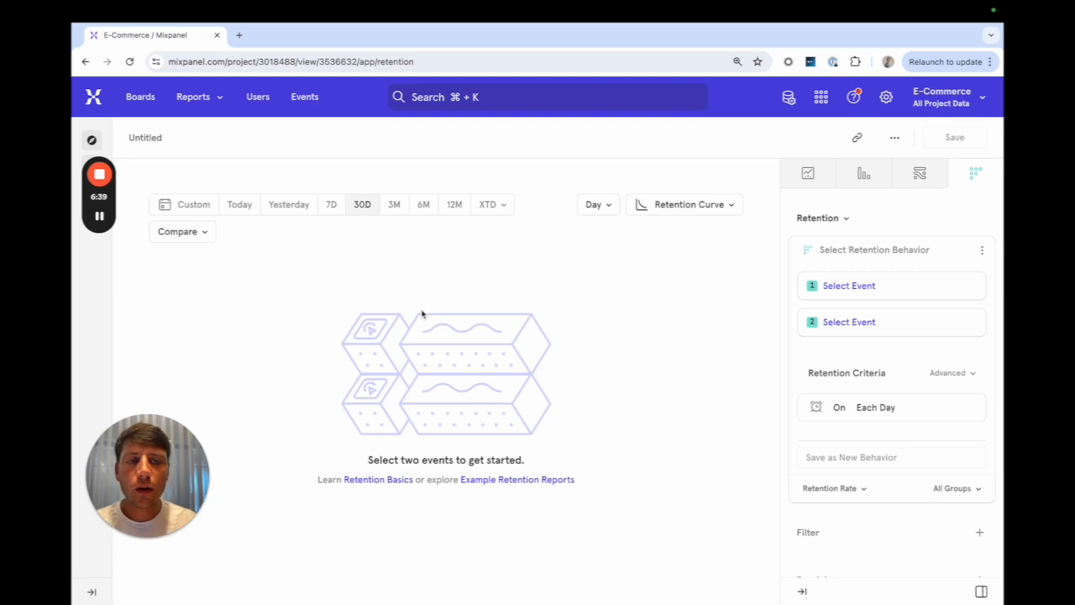
{"action": "left_click", "coordinate": [864, 287]}
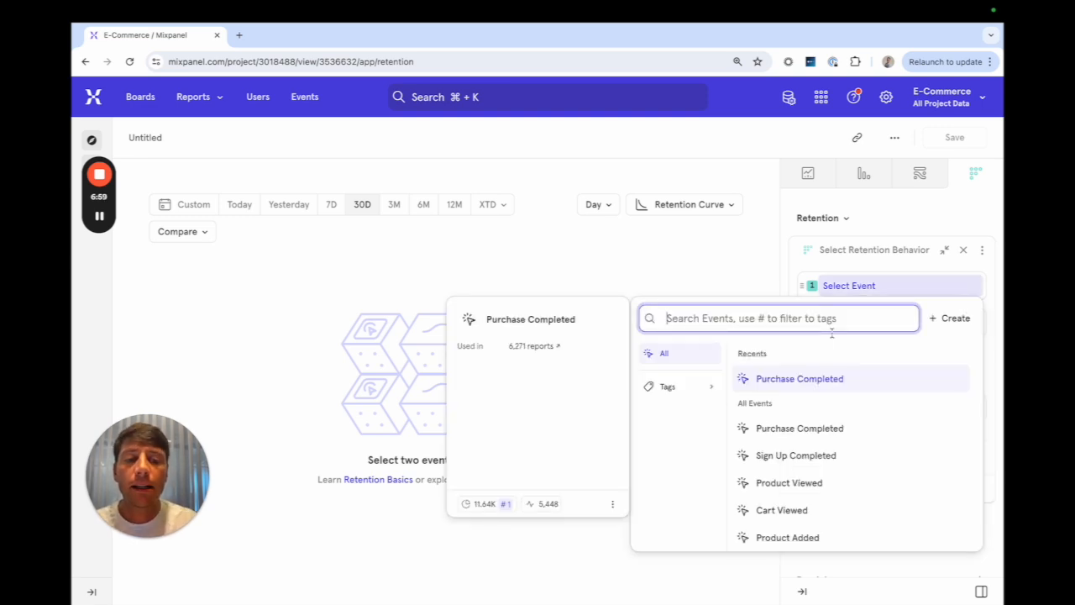
{"action": "left_click", "coordinate": [790, 378]}
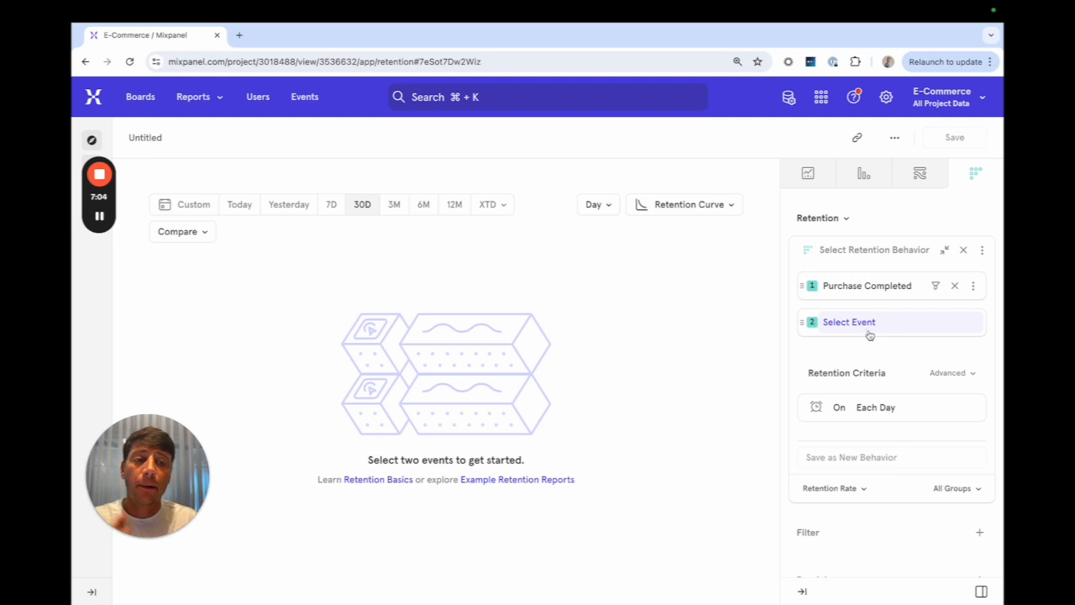
{"action": "left_click", "coordinate": [870, 334]}
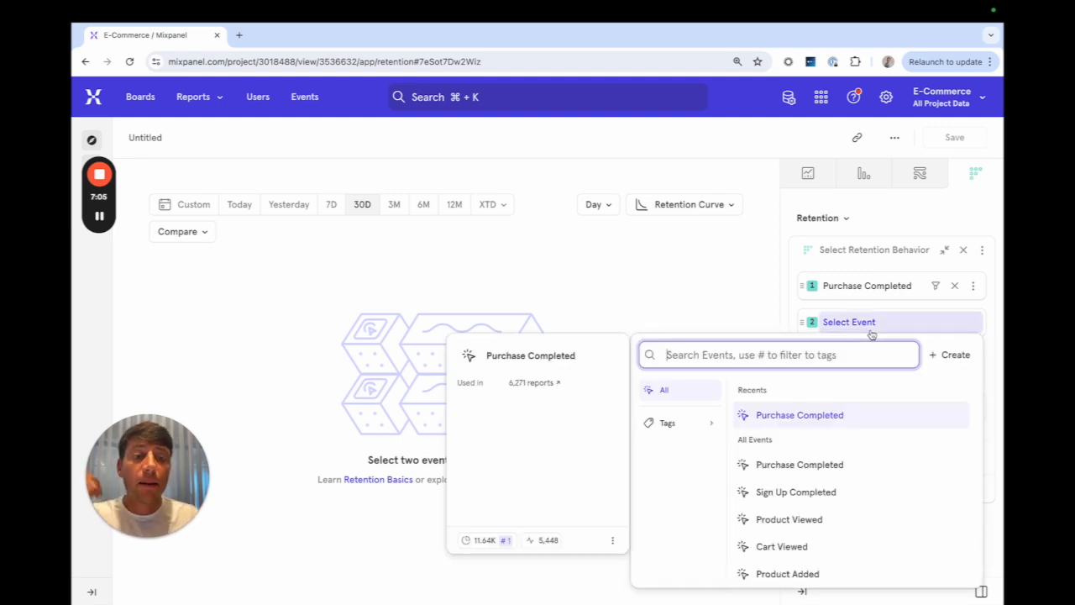
{"action": "left_click", "coordinate": [799, 415]}
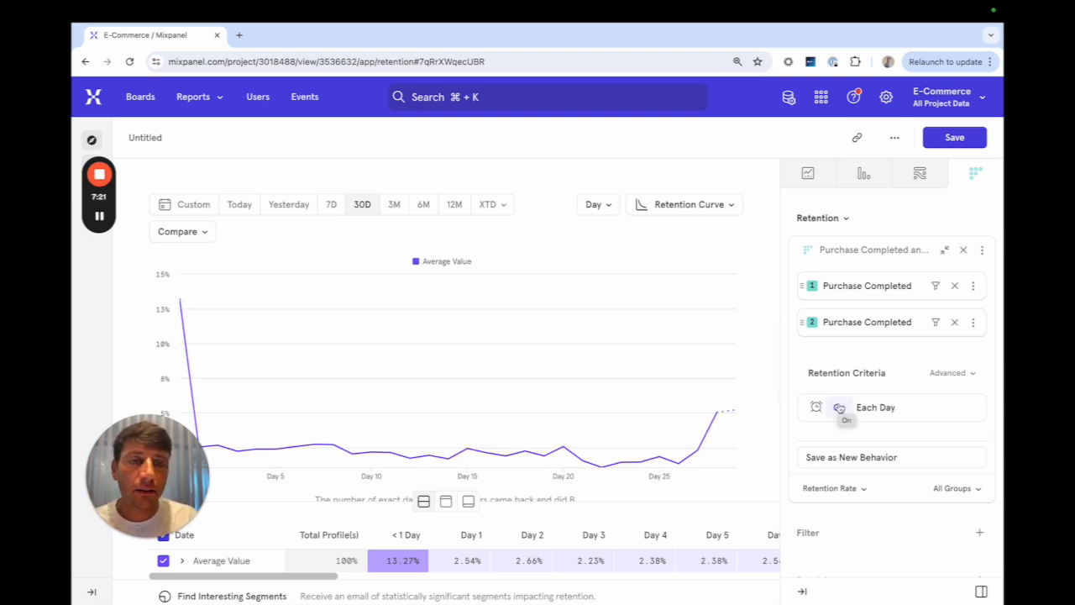
Step: Set the retention criteria to On or After and examine the resulting retention curve
{"action": "left_click", "coordinate": [840, 408]}
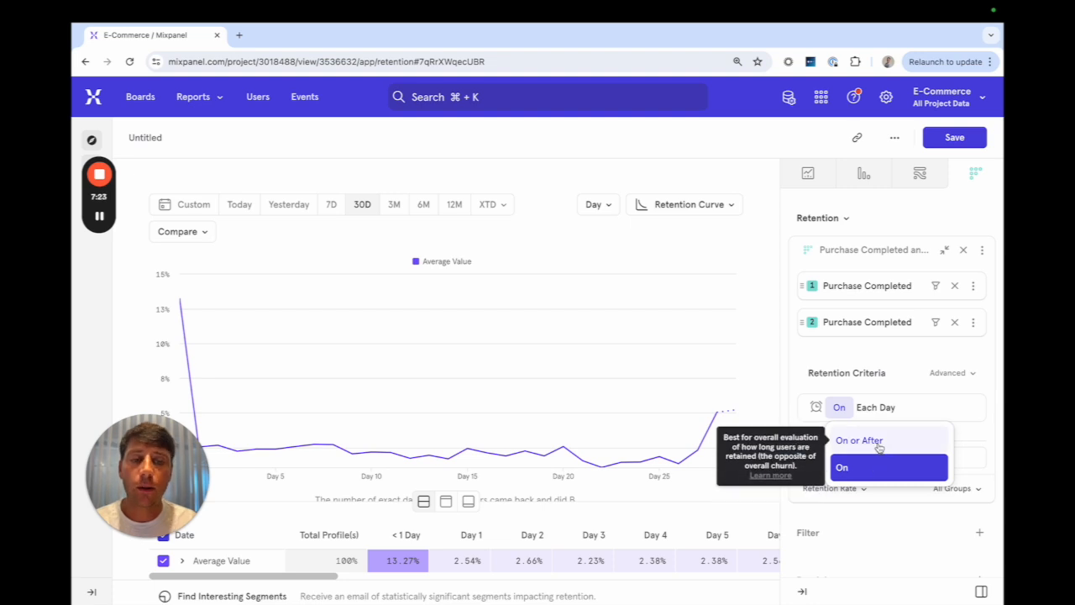
{"action": "left_click", "coordinate": [860, 441]}
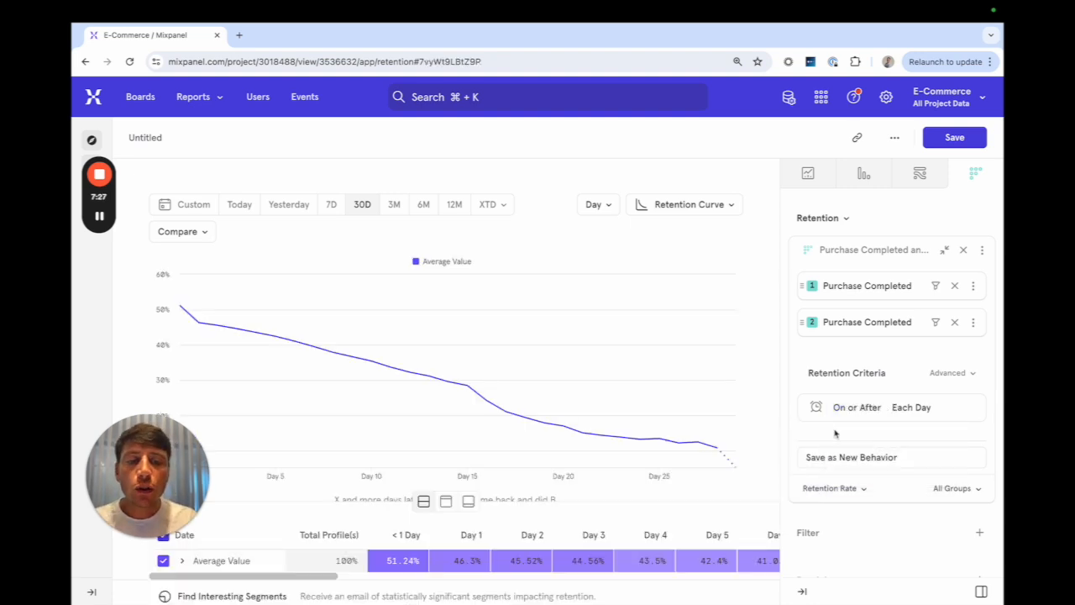
{"action": "mouse_move", "coordinate": [260, 601]}
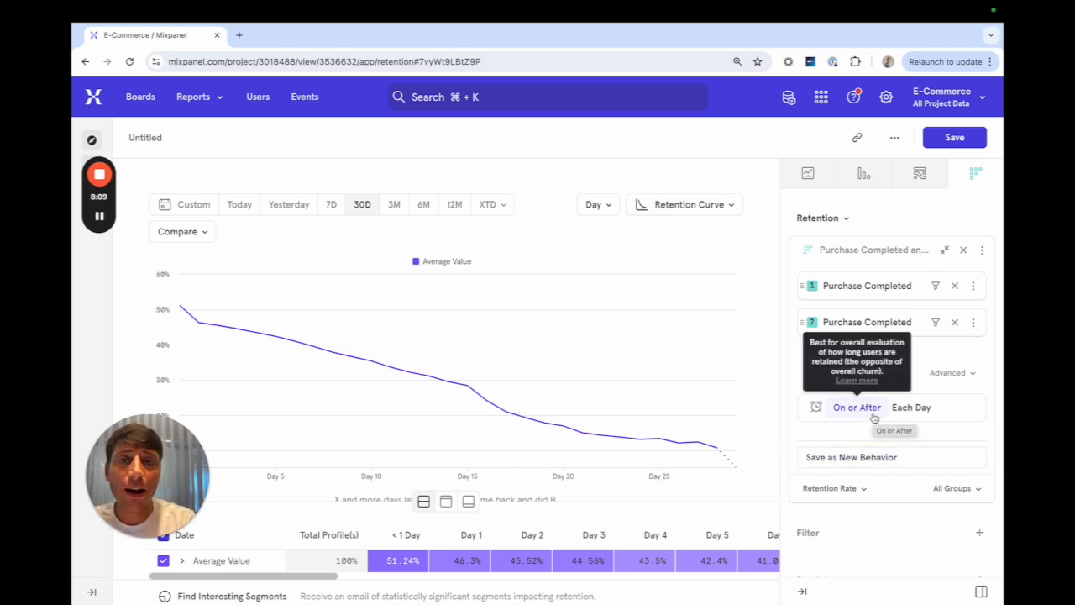
{"action": "mouse_move", "coordinate": [710, 422]}
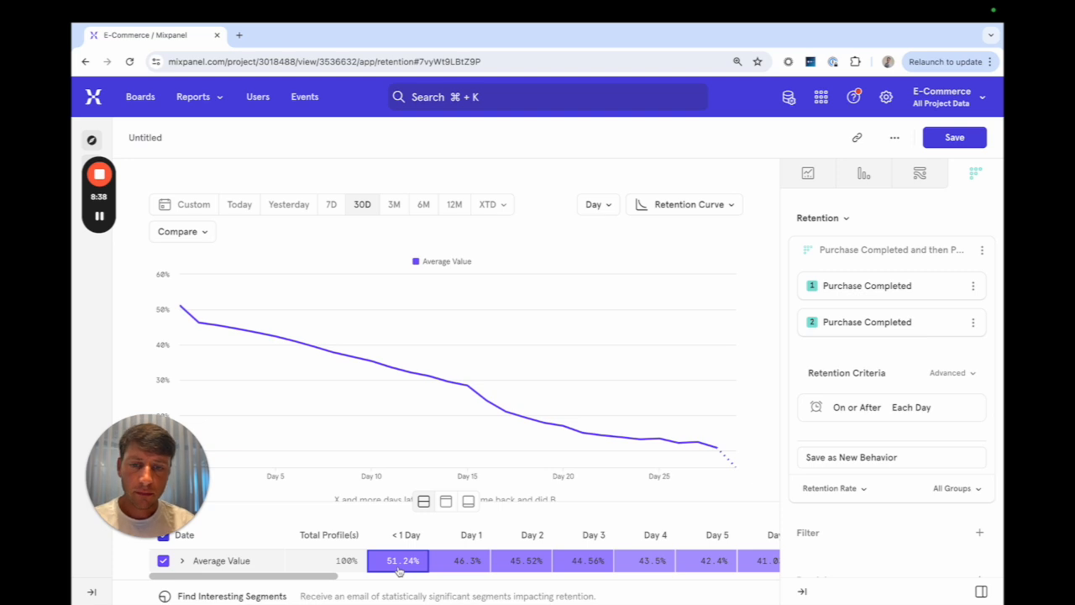
Step: Switch the retention criteria to On to compare the curves, and return it to On or After
{"action": "left_click", "coordinate": [870, 415]}
{"action": "left_click", "coordinate": [847, 469]}
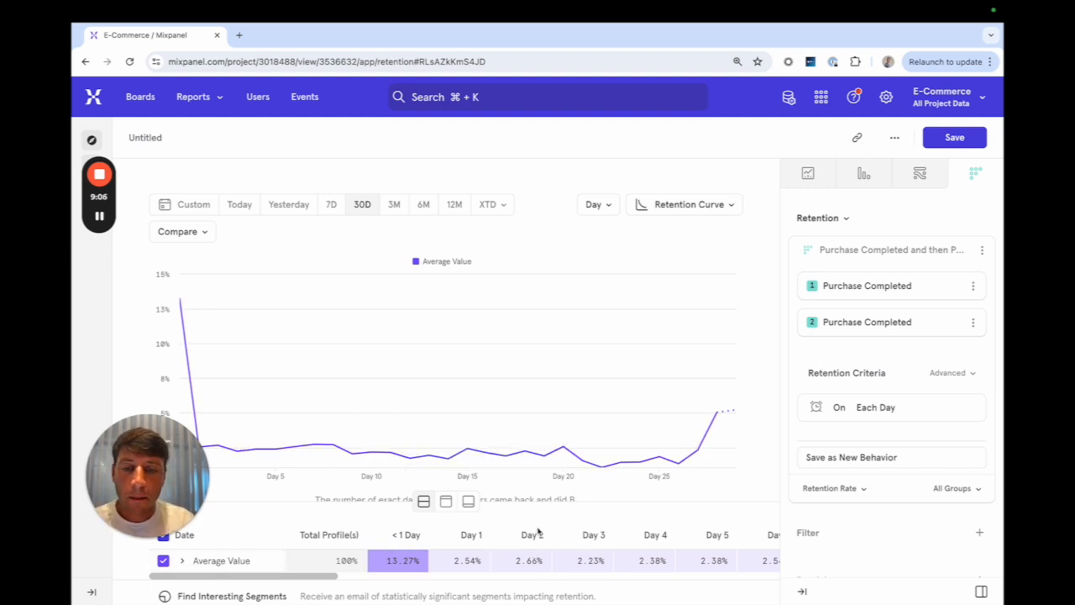
{"action": "left_click", "coordinate": [845, 407]}
{"action": "left_click", "coordinate": [857, 440]}
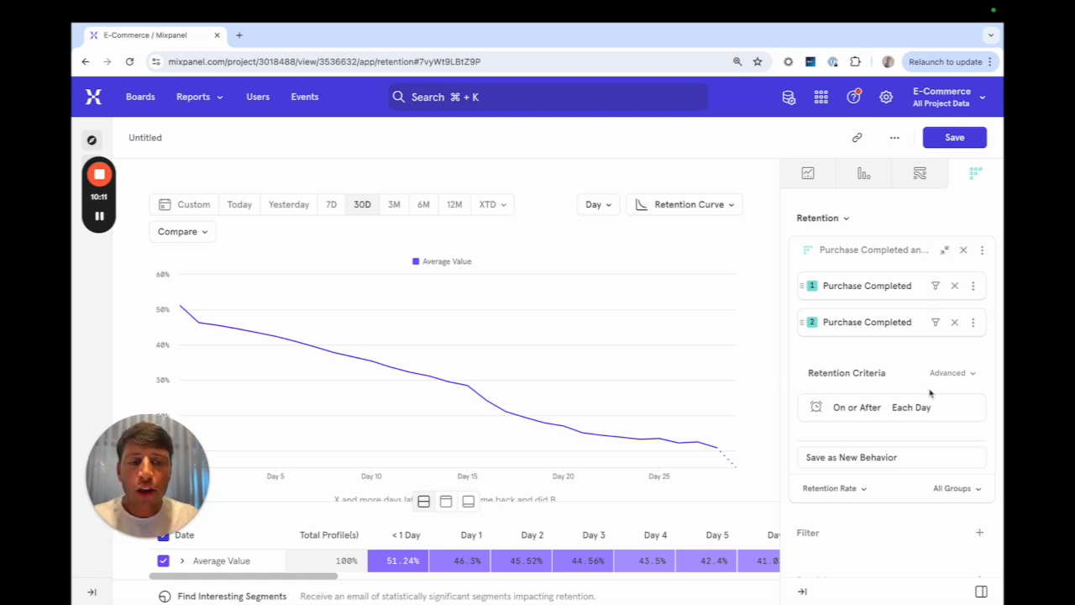
Step: Break down the retention curve by Payment Method and highlight the Apple Pay segment in the legend
{"action": "scroll", "coordinate": [930, 393], "scroll_direction": "down", "scroll_amount": 1}
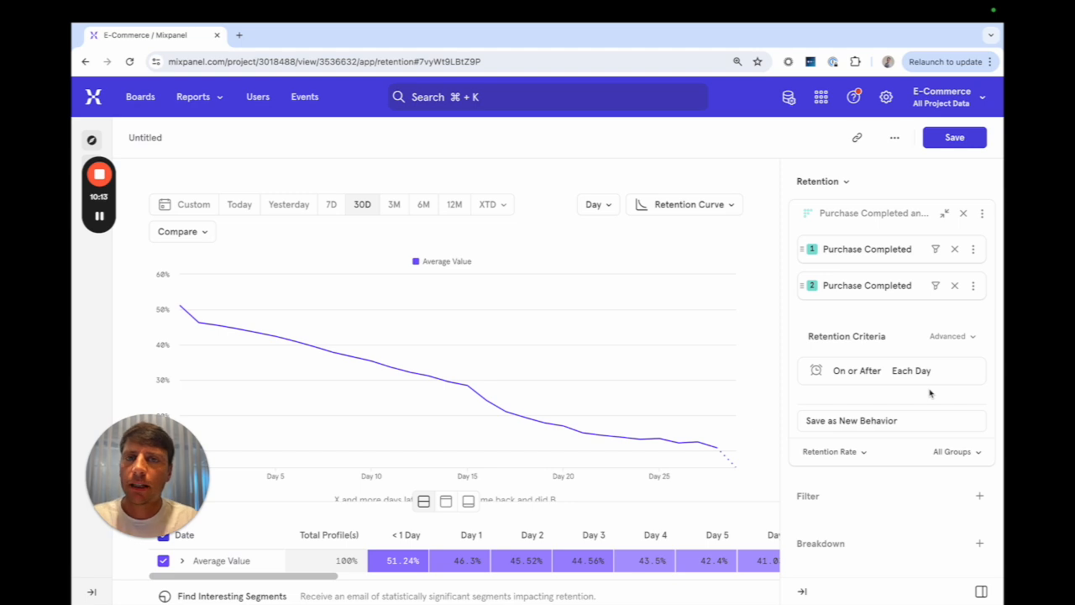
{"action": "left_click", "coordinate": [840, 544]}
{"action": "left_click", "coordinate": [831, 452]}
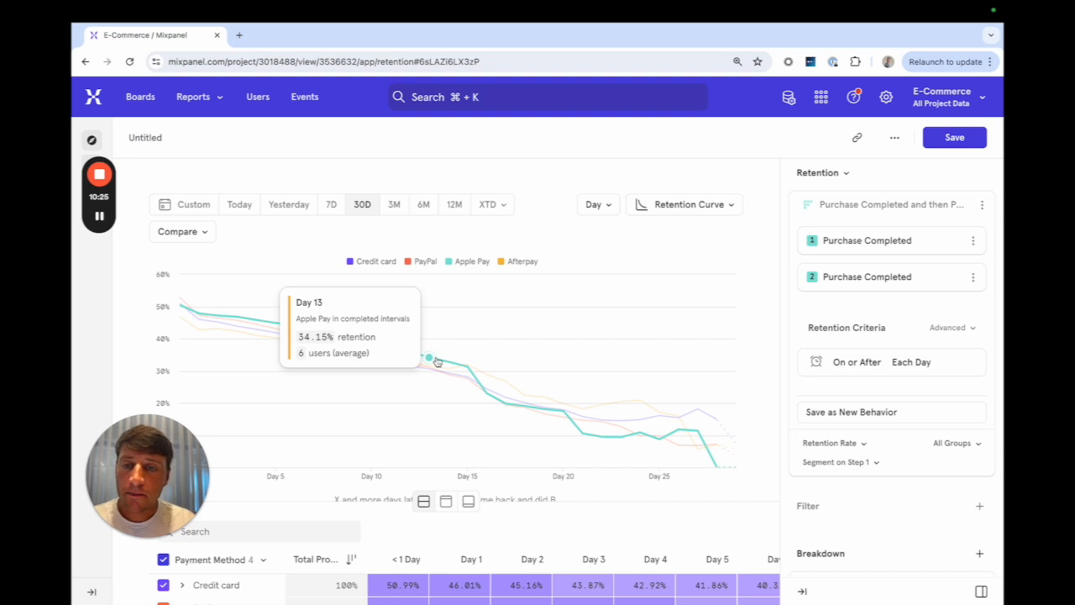
{"action": "left_click_drag", "start_coordinate": [455, 262], "coordinate": [490, 263]}
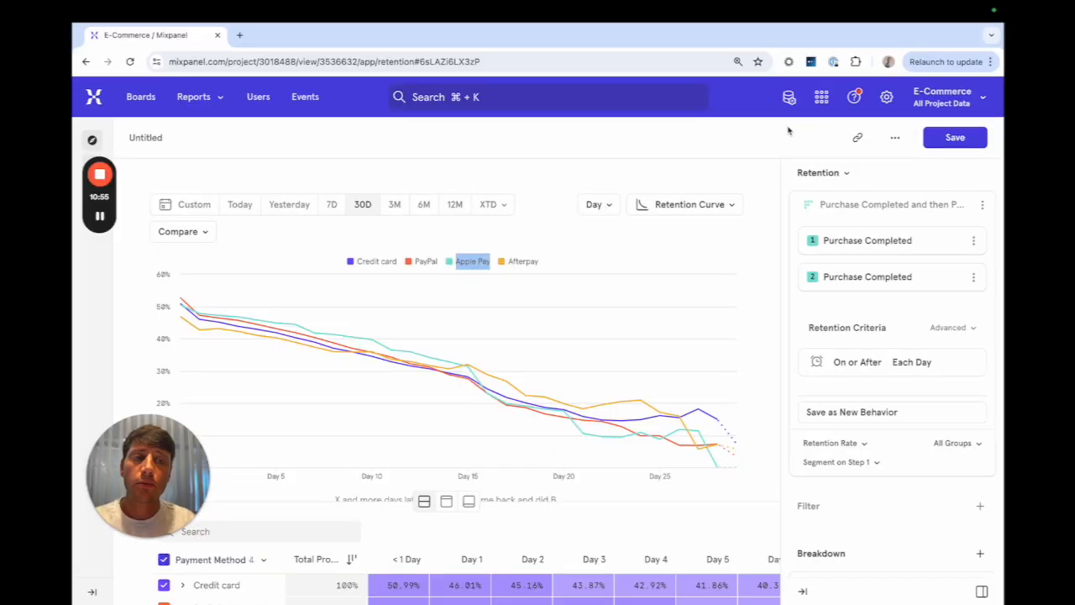
Step: View the available Mixpanel apps and open the list of saved cohorts
{"action": "left_click", "coordinate": [819, 101]}
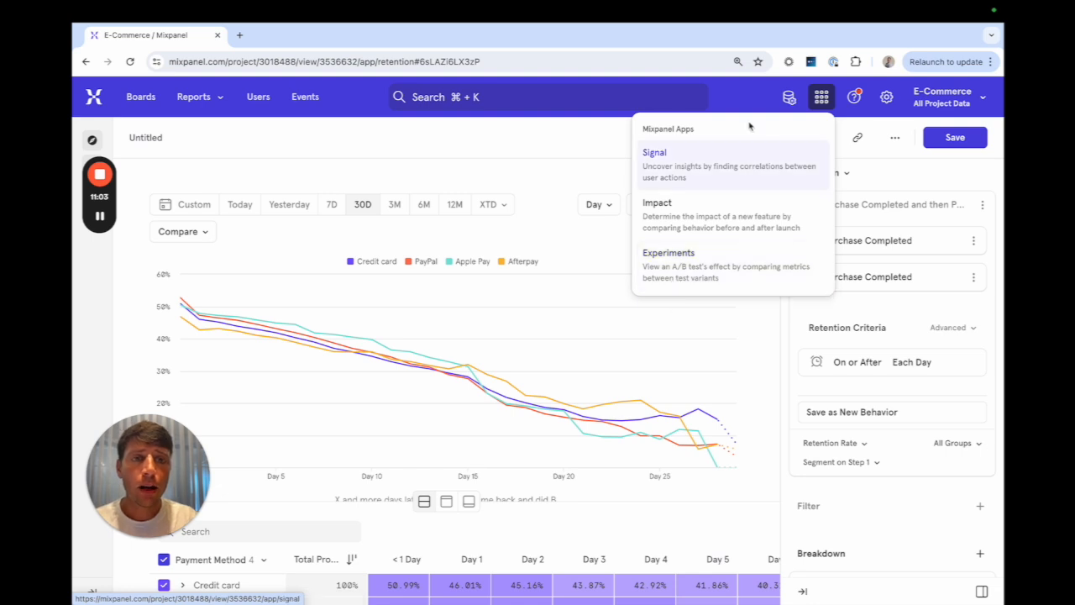
{"action": "left_click", "coordinate": [788, 97]}
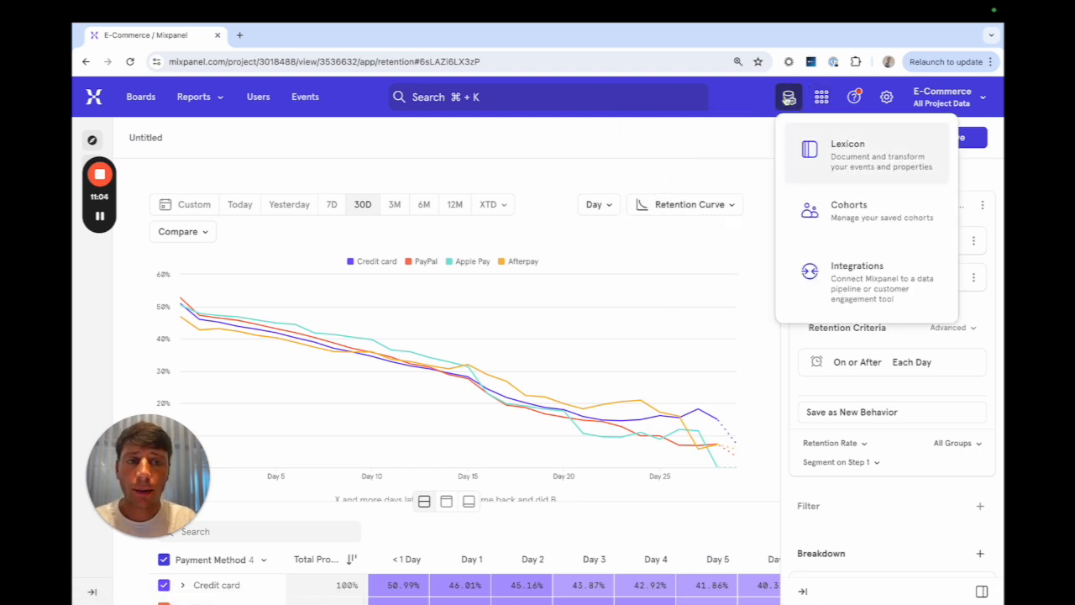
{"action": "left_click", "coordinate": [824, 209]}
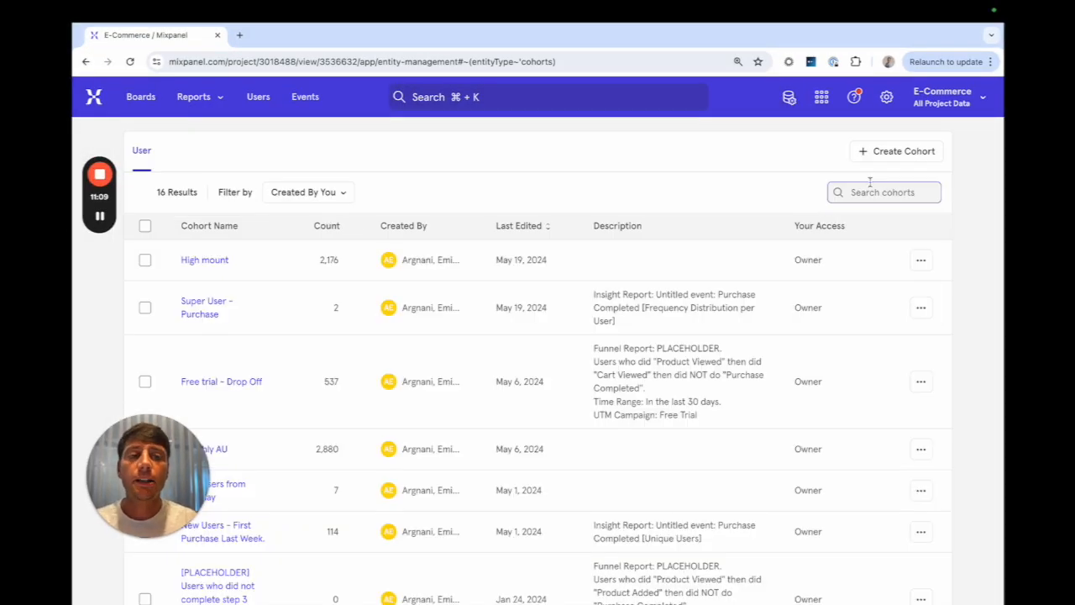
Step: Start a new cohort named "User buying with Apple Pay and Puma"
{"action": "left_click", "coordinate": [890, 150]}
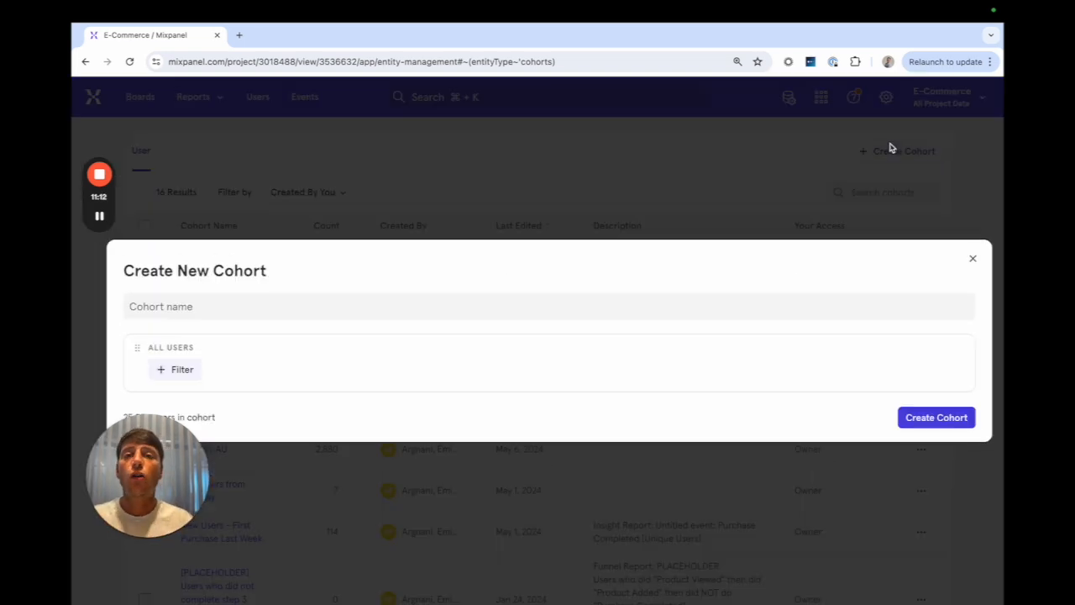
{"action": "left_click", "coordinate": [288, 295]}
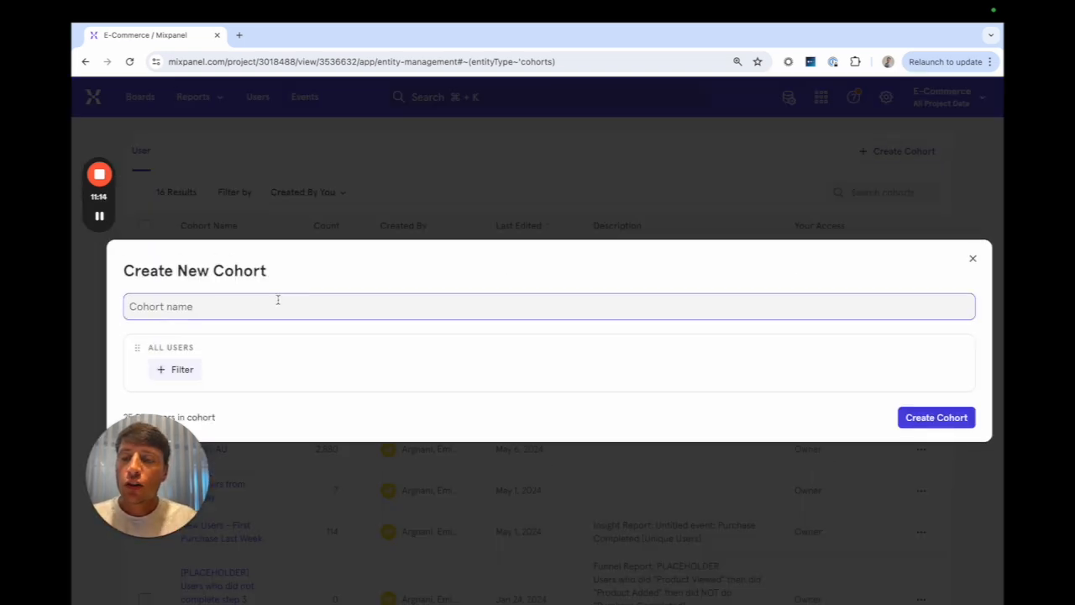
{"action": "left_click", "coordinate": [259, 306]}
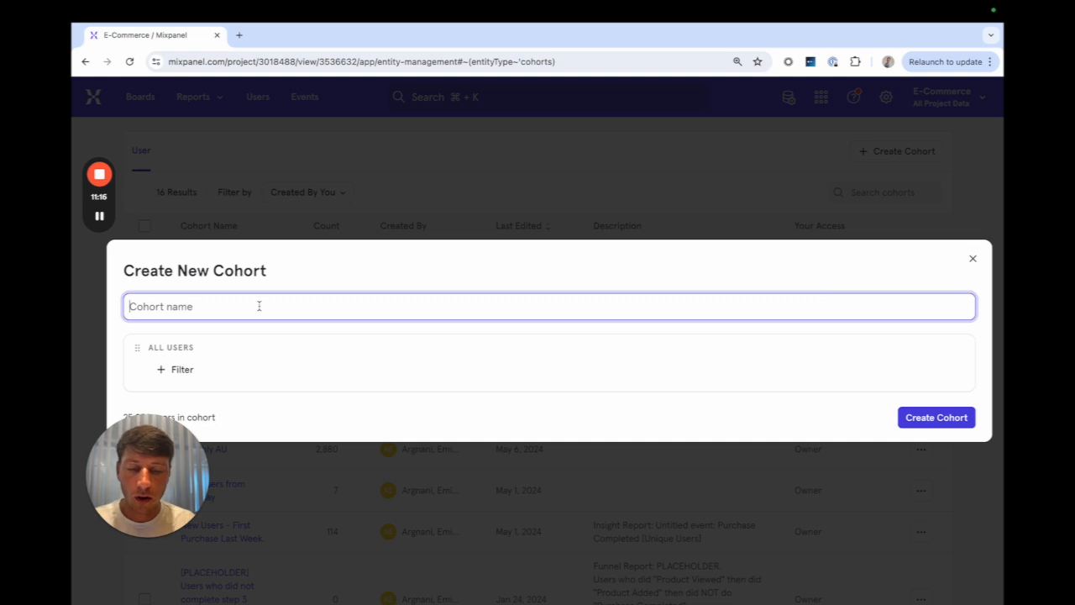
{"action": "type", "text": "User "}
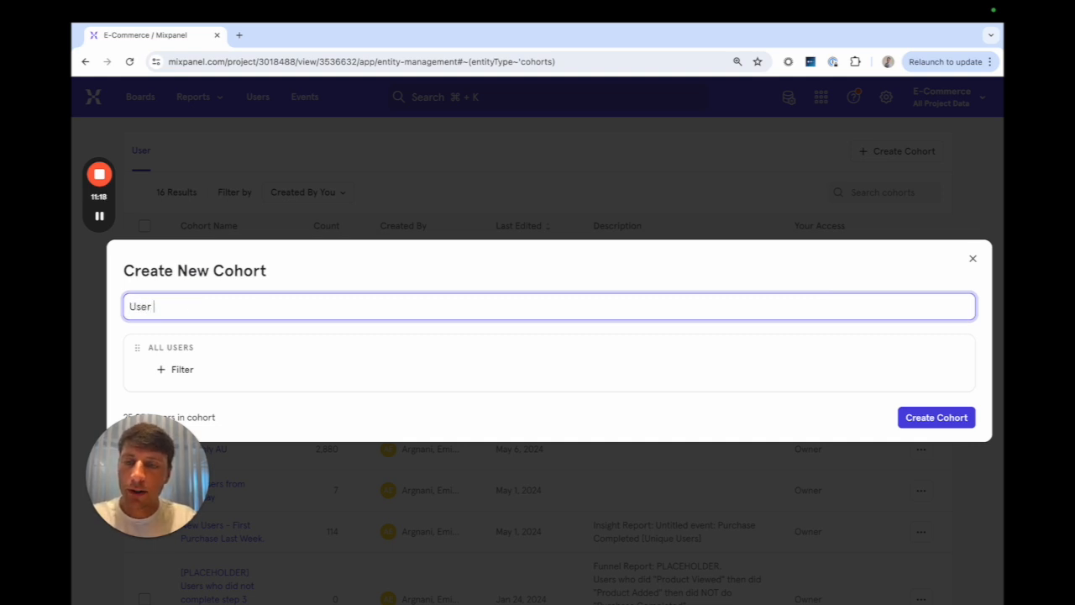
{"action": "type", "text": "bu"}
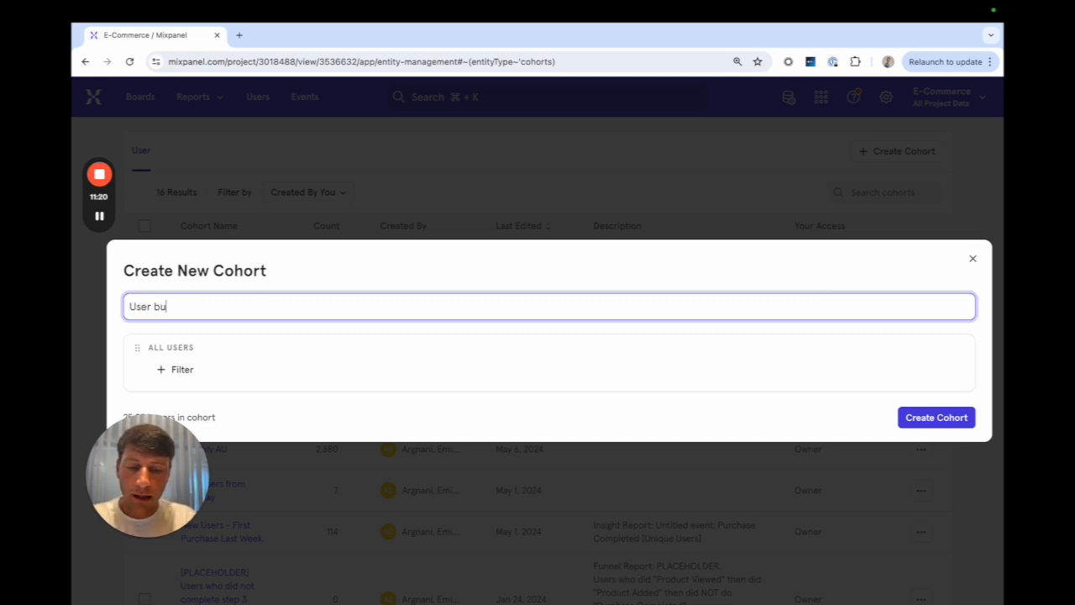
{"action": "type", "text": "ying with Apple Pay"}
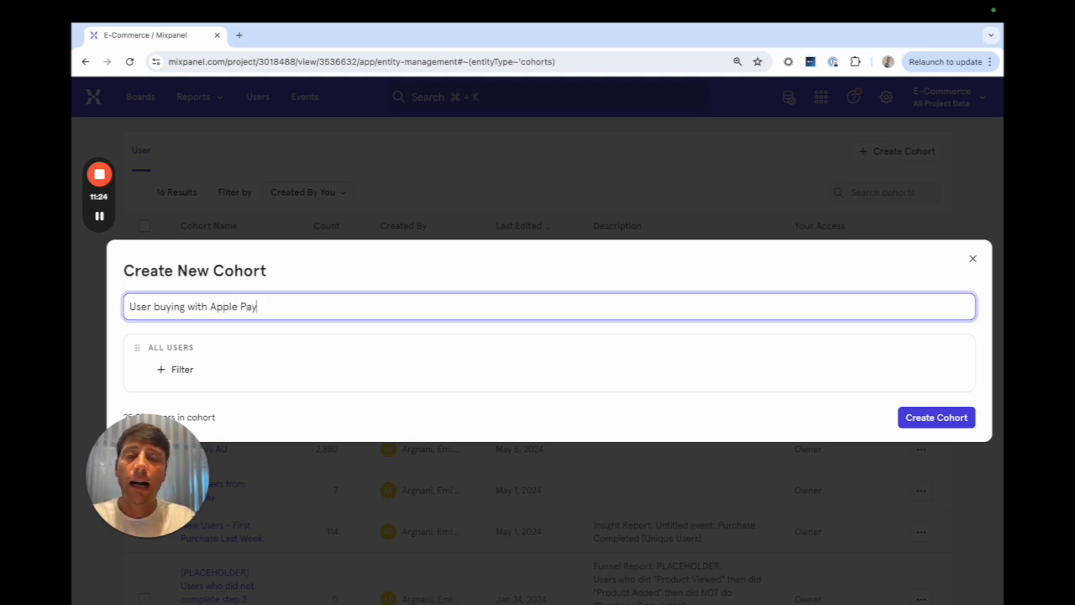
{"action": "type", "text": " and "}
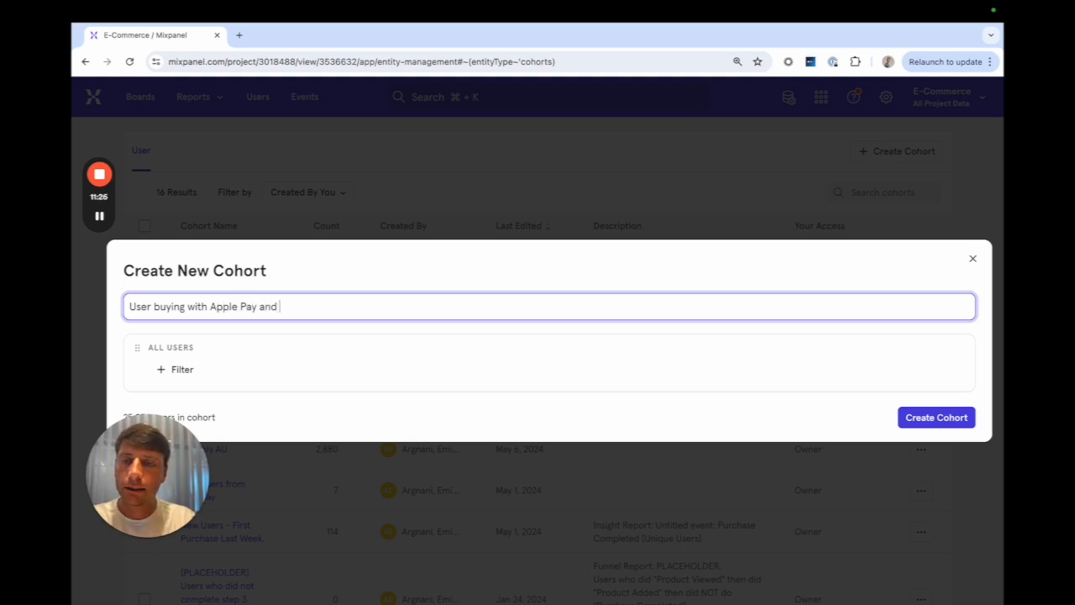
{"action": "type", "text": "Puma"}
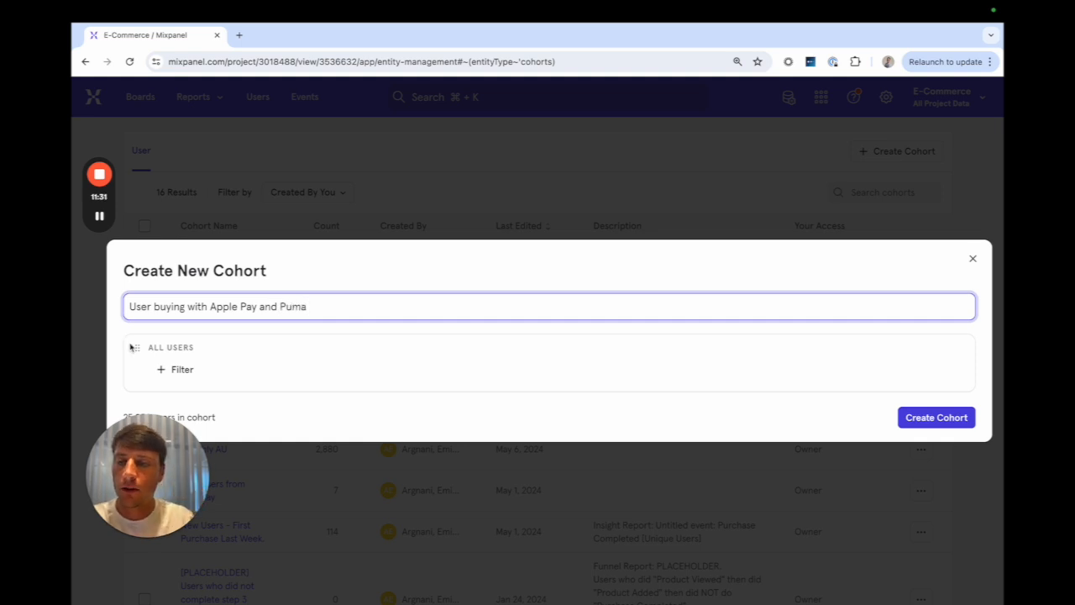
Step: Filter the cohort to users who did the Purchase Completed event
{"action": "left_click", "coordinate": [173, 371]}
{"action": "type", "text": "purc"}
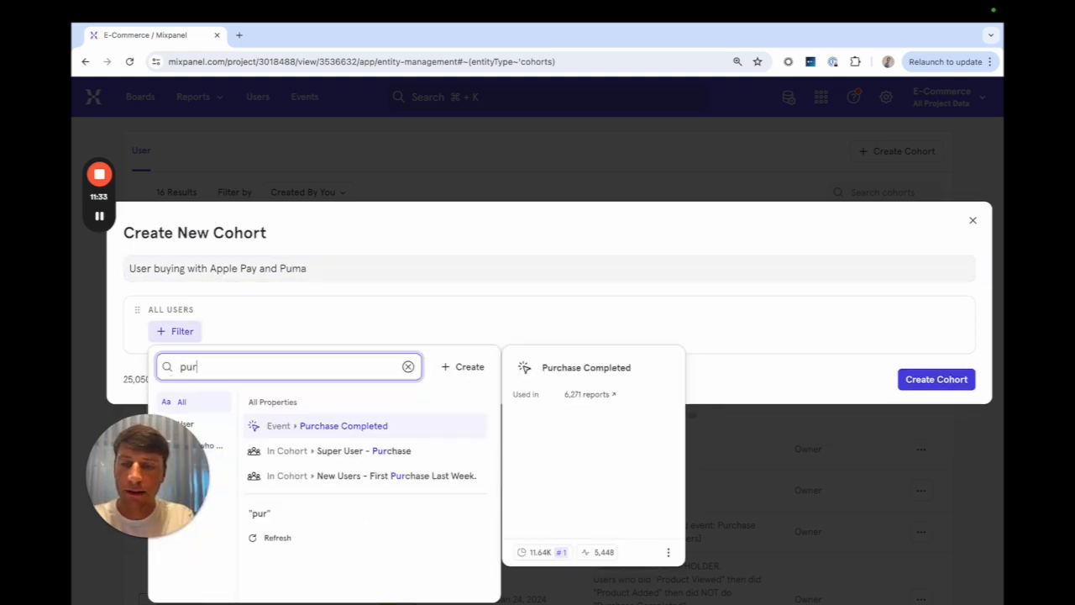
{"action": "key", "text": "Return"}
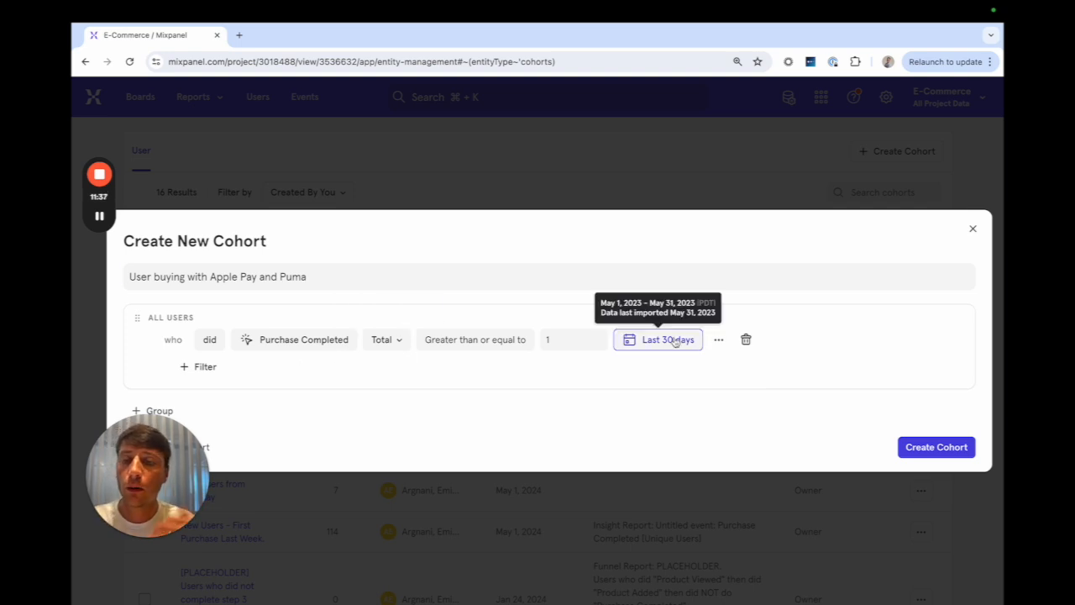
Step: Restrict the cohort's Purchase Completed condition to purchases where Payment Method is Apple Pay
{"action": "left_click", "coordinate": [720, 339]}
{"action": "left_click", "coordinate": [744, 368]}
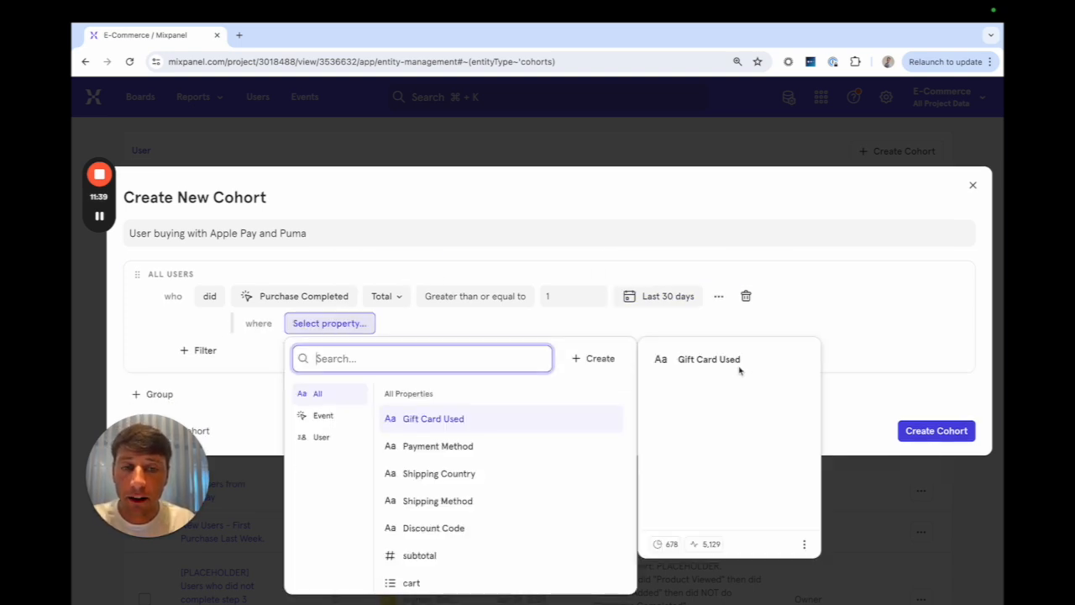
{"action": "left_click", "coordinate": [476, 447]}
{"action": "left_click", "coordinate": [466, 488]}
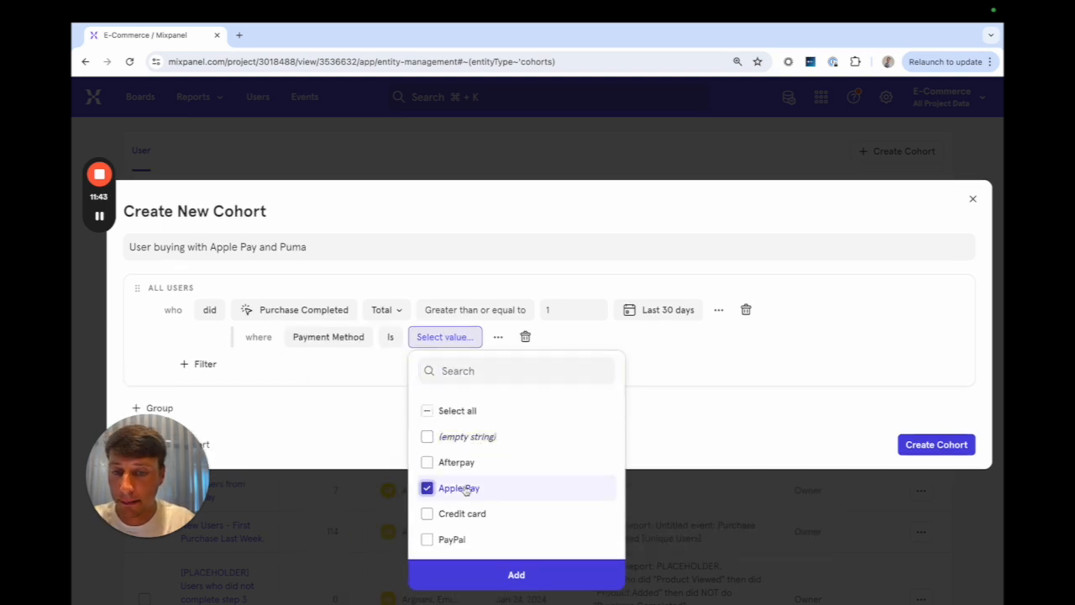
{"action": "left_click", "coordinate": [488, 576]}
{"action": "left_click", "coordinate": [481, 354]}
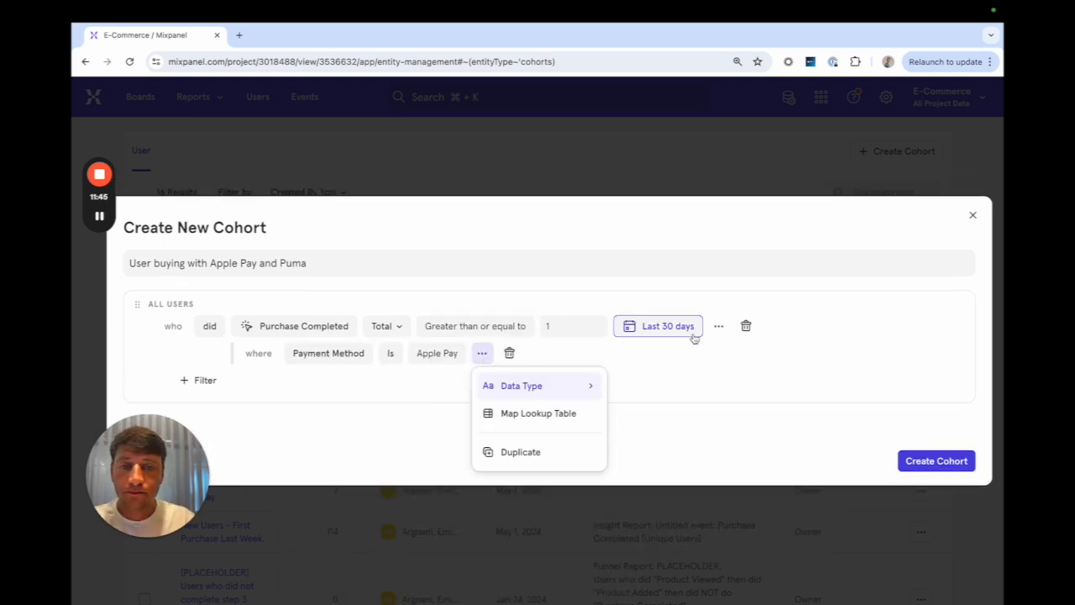
Step: Restrict the purchases further to those where any cart item's Brand is puma, and create the cohort
{"action": "left_click", "coordinate": [718, 327]}
{"action": "left_click", "coordinate": [730, 362]}
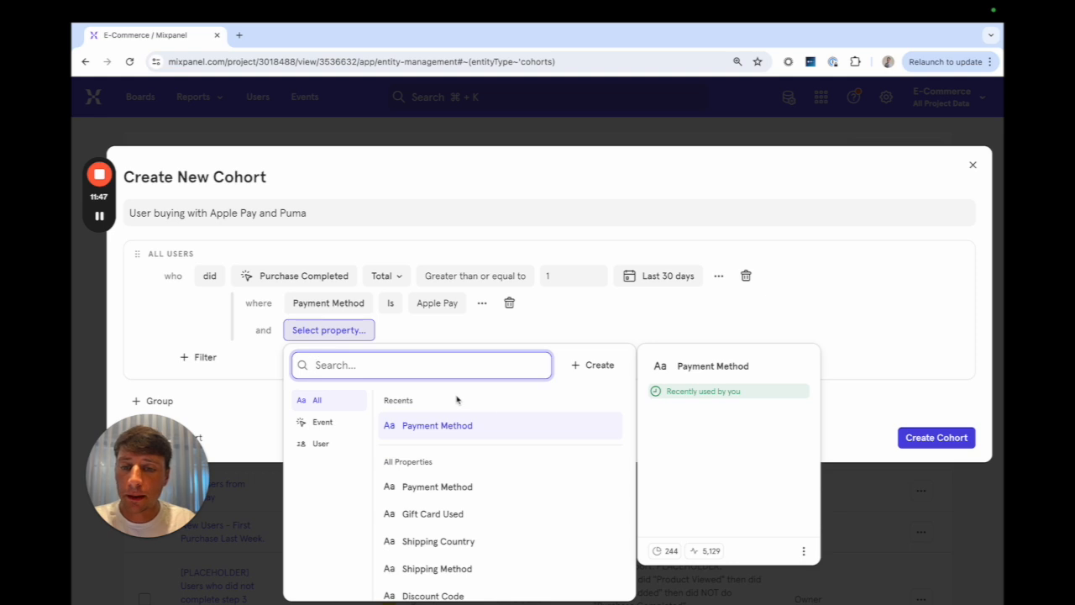
{"action": "type", "text": "cart"}
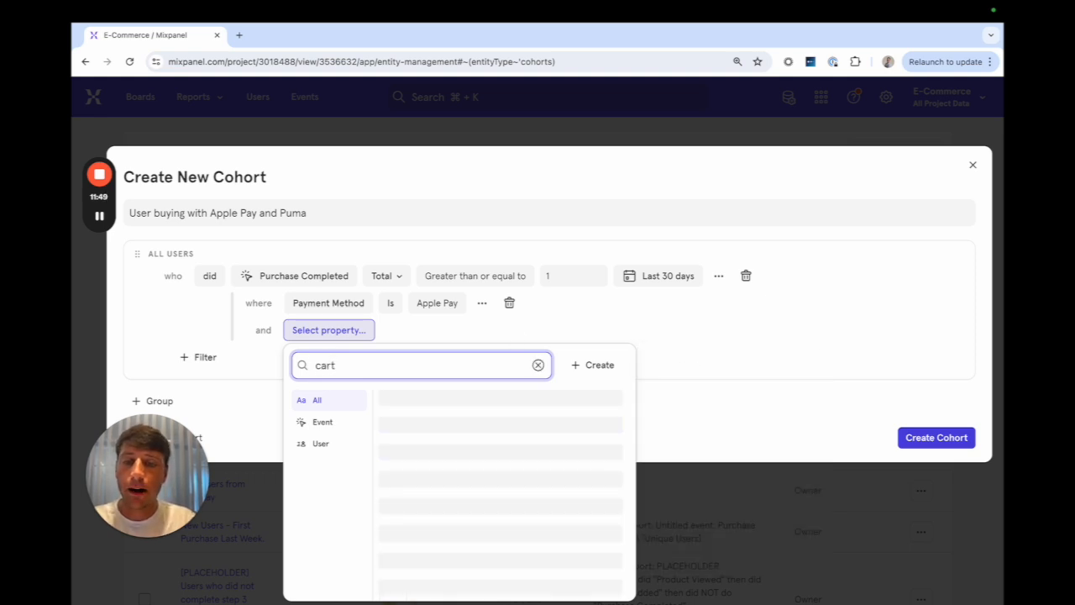
{"action": "key", "text": "Return"}
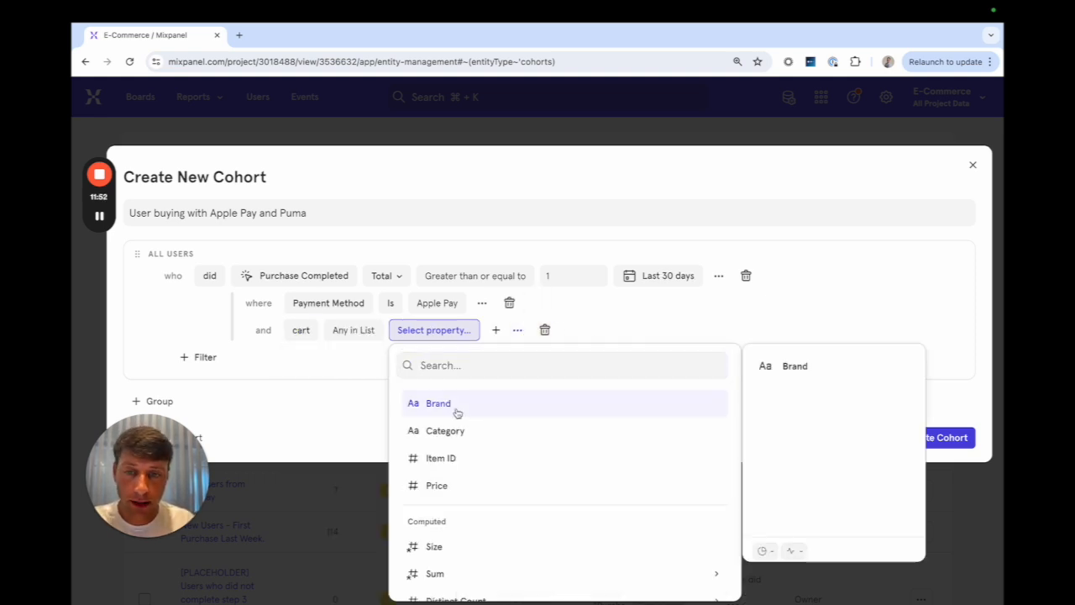
{"action": "left_click", "coordinate": [456, 411]}
{"action": "type", "text": "puma"}
{"action": "left_click", "coordinate": [509, 447]}
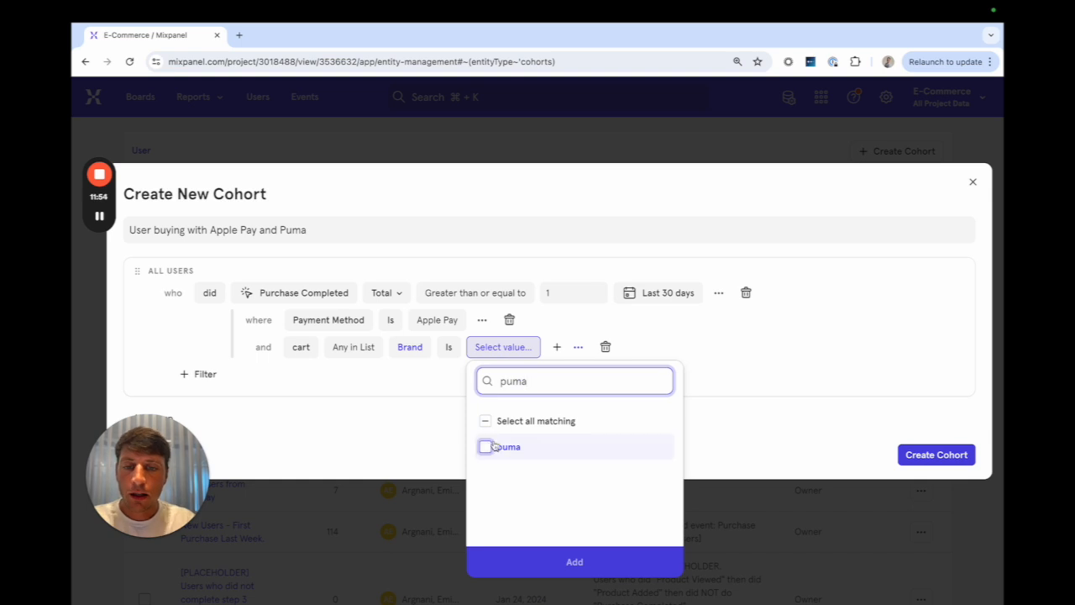
{"action": "left_click", "coordinate": [551, 569]}
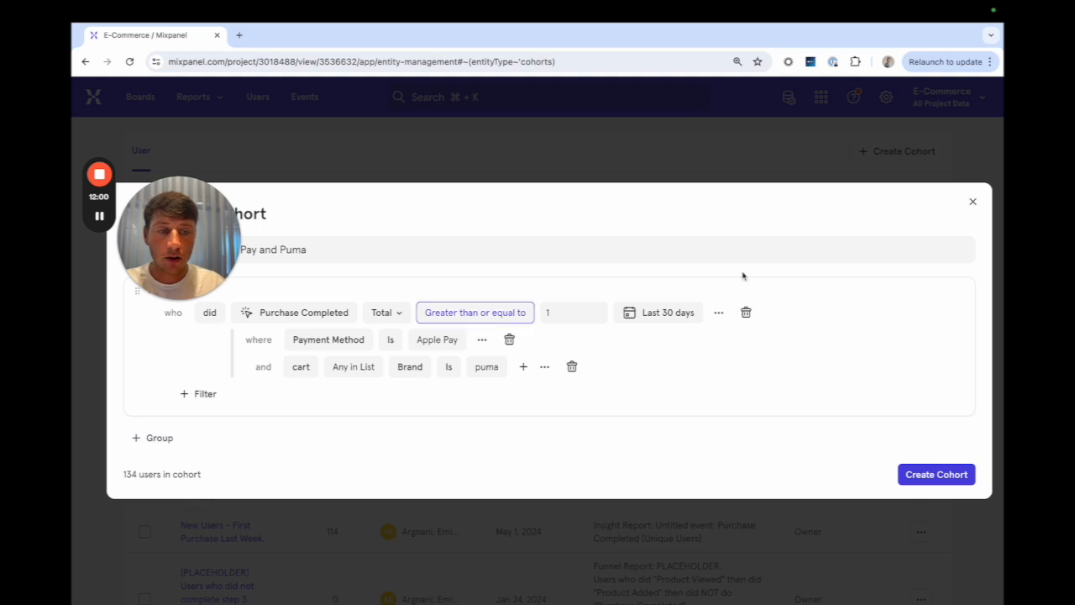
{"action": "left_click", "coordinate": [923, 483]}
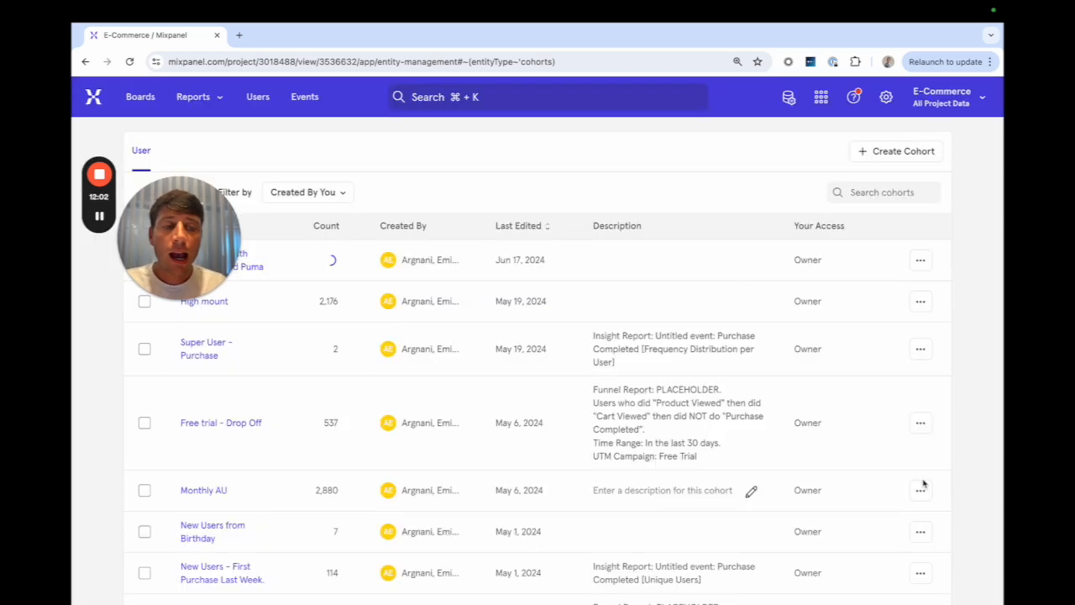
Step: Start a new Insights report with the Product Viewed event as its metric
{"action": "left_click", "coordinate": [199, 102]}
{"action": "left_click", "coordinate": [282, 162]}
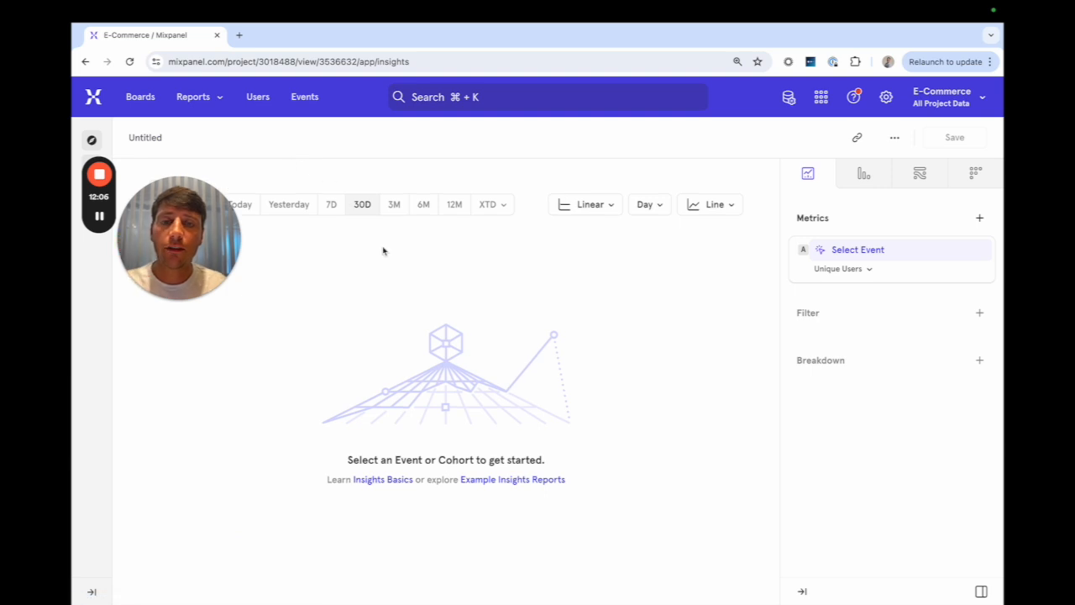
{"action": "left_click", "coordinate": [901, 250]}
{"action": "type", "text": "pro"}
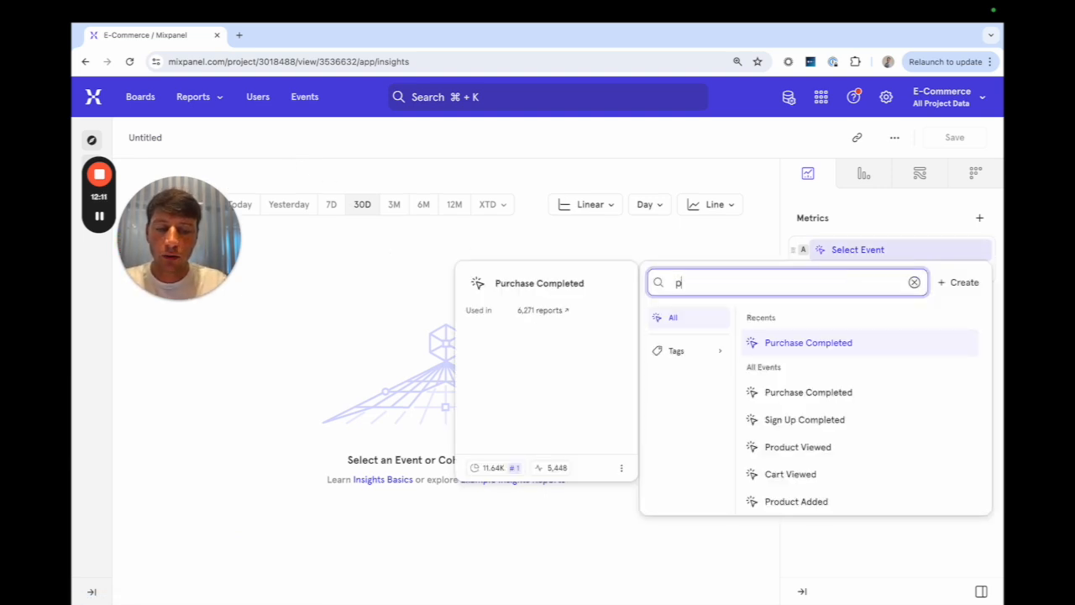
{"action": "key", "text": "Return"}
Step: Break down the Product Viewed report by the "User buying with Apple Pay and Puma" cohort
{"action": "left_click", "coordinate": [819, 361]}
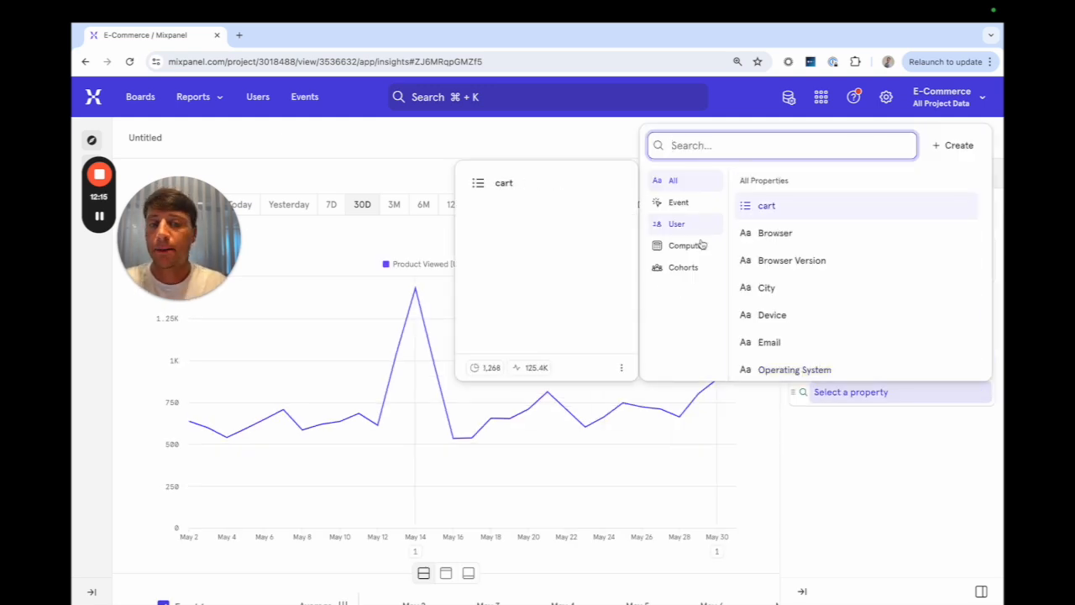
{"action": "left_click", "coordinate": [695, 268]}
{"action": "scroll", "coordinate": [868, 332], "scroll_direction": "down", "scroll_amount": 5}
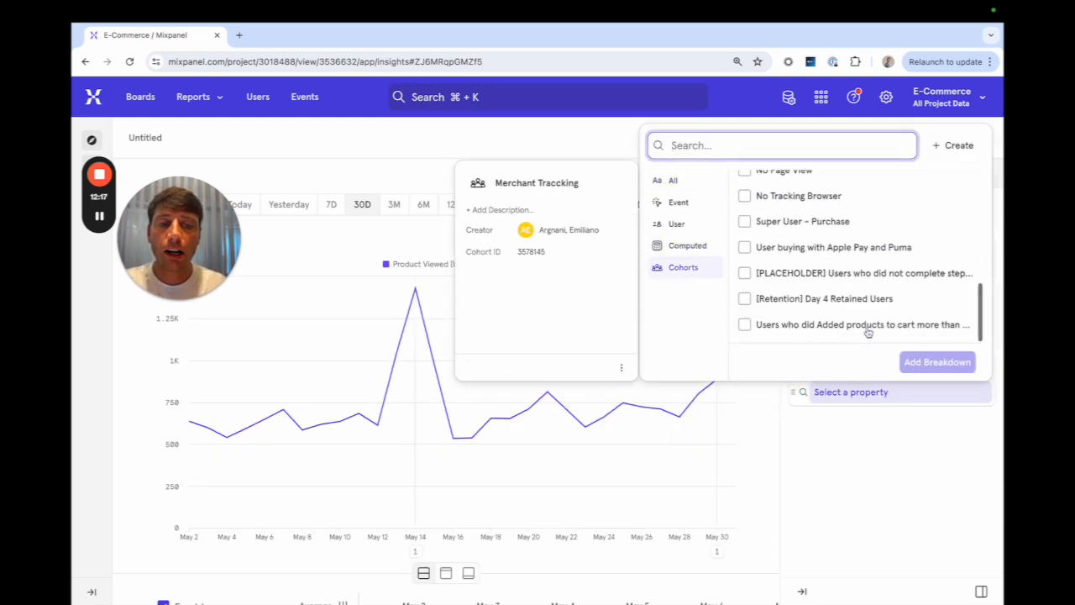
{"action": "left_click", "coordinate": [850, 251]}
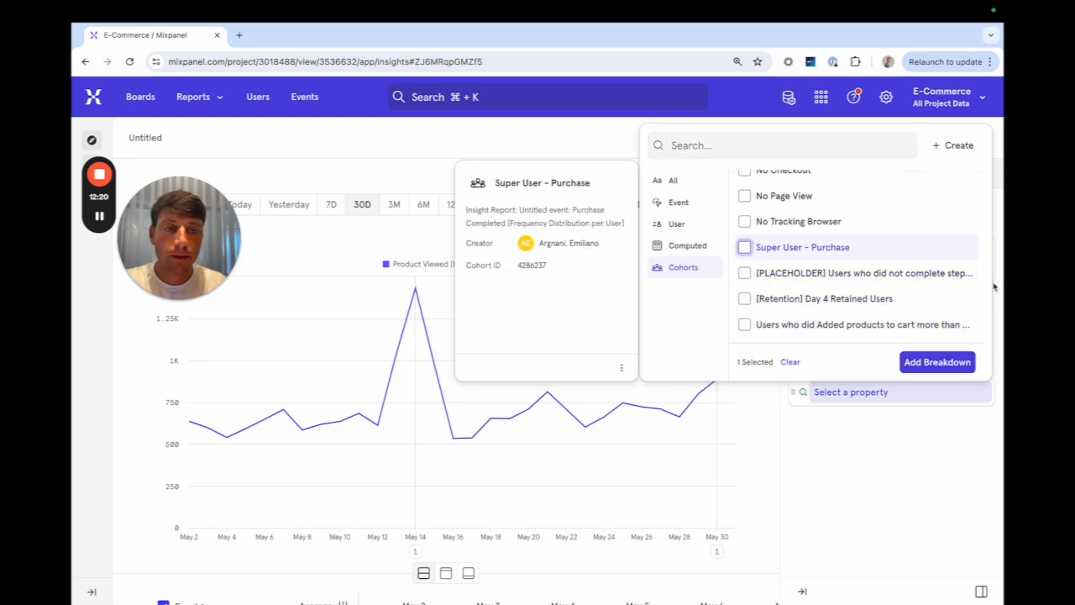
{"action": "left_click", "coordinate": [937, 361]}
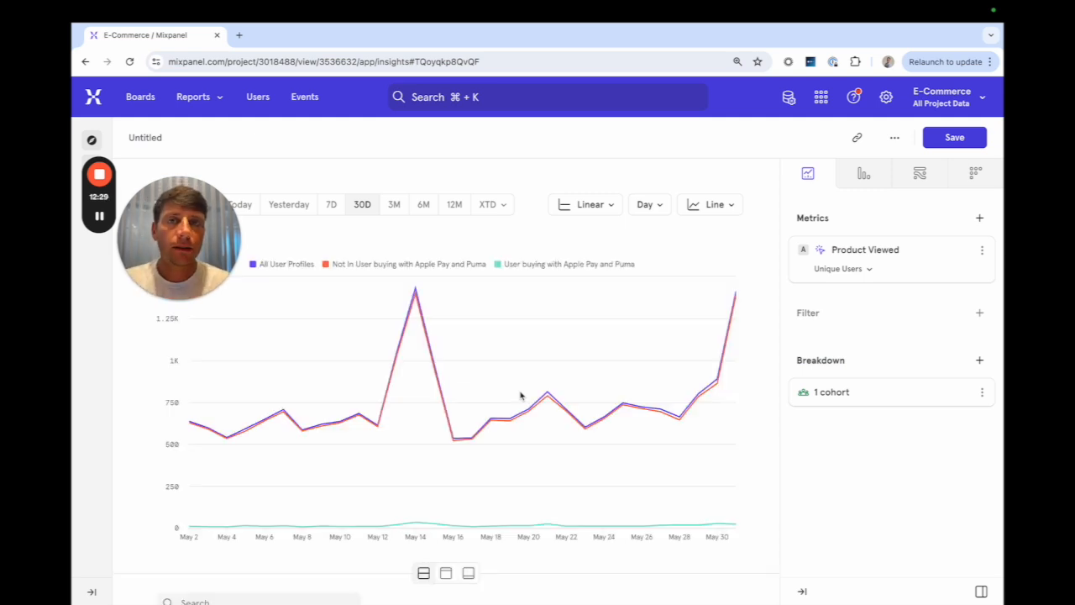
Step: Zoom the trend chart to about May 17 to May 25 and examine the Apple Pay and Puma cohort's series
{"action": "left_click_drag", "start_coordinate": [463, 395], "coordinate": [626, 369]}
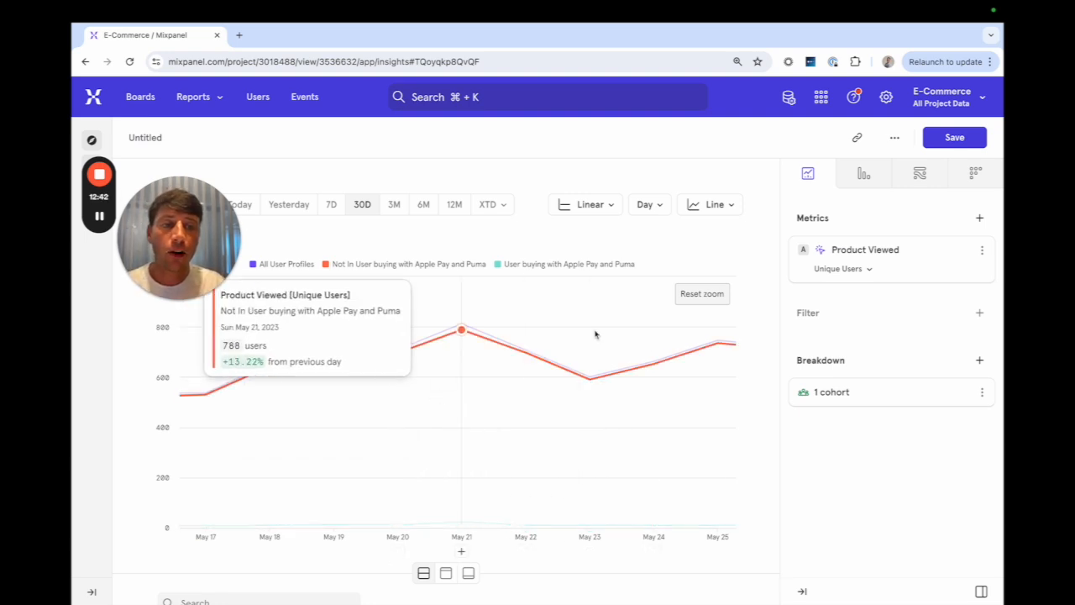
{"action": "mouse_move", "coordinate": [852, 246]}
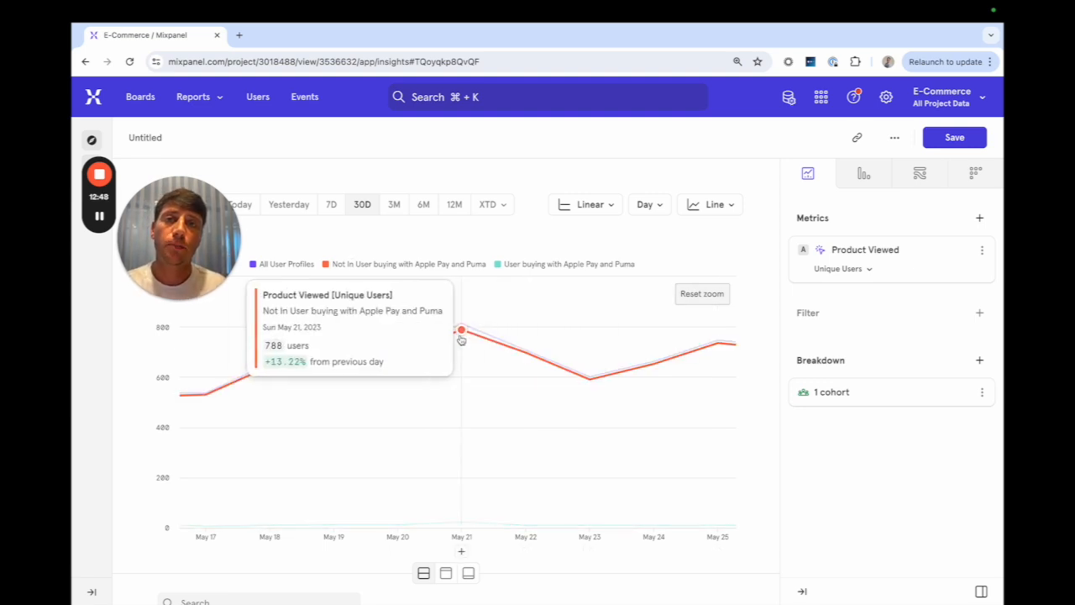
{"action": "left_click_drag", "start_coordinate": [504, 263], "coordinate": [669, 268]}
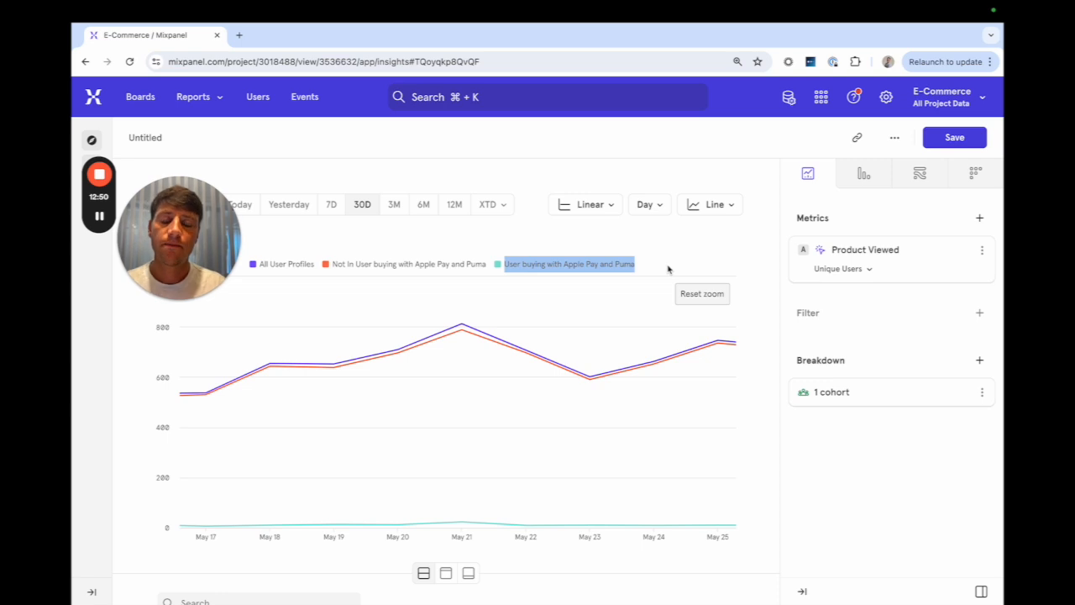